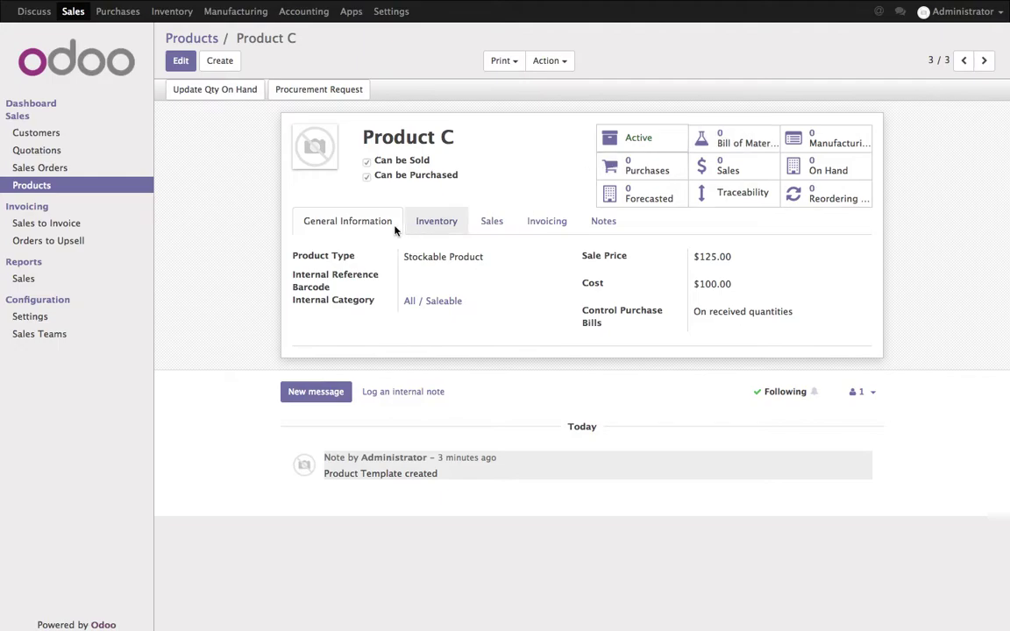
- Create and save a reordering rule for Product C with minimum and maximum quantities of 0
left_click(438, 226)
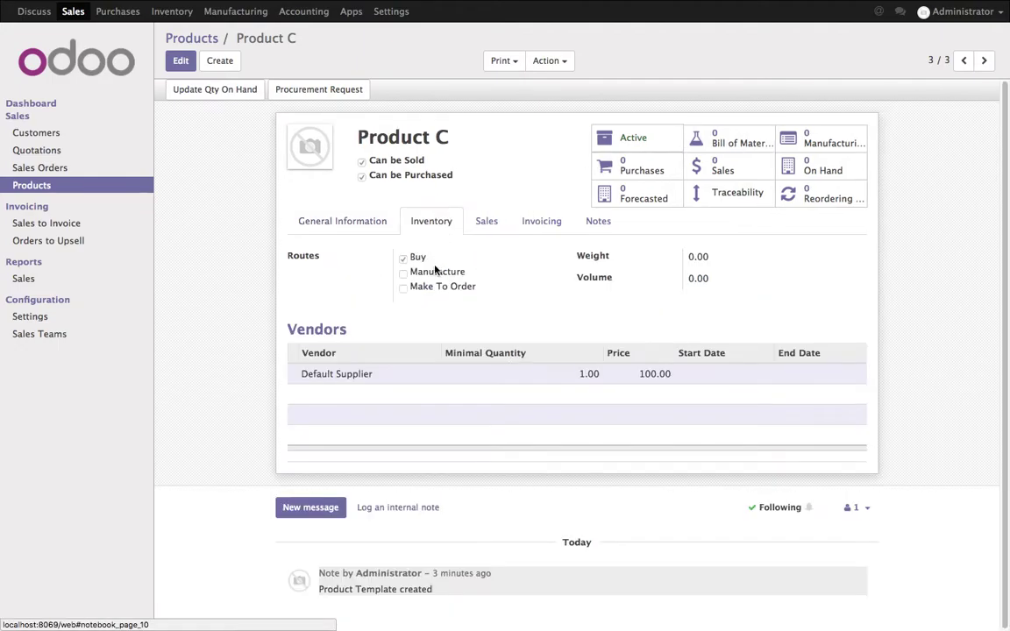
left_click(796, 201)
left_click(186, 65)
left_click(182, 63)
left_click(369, 39)
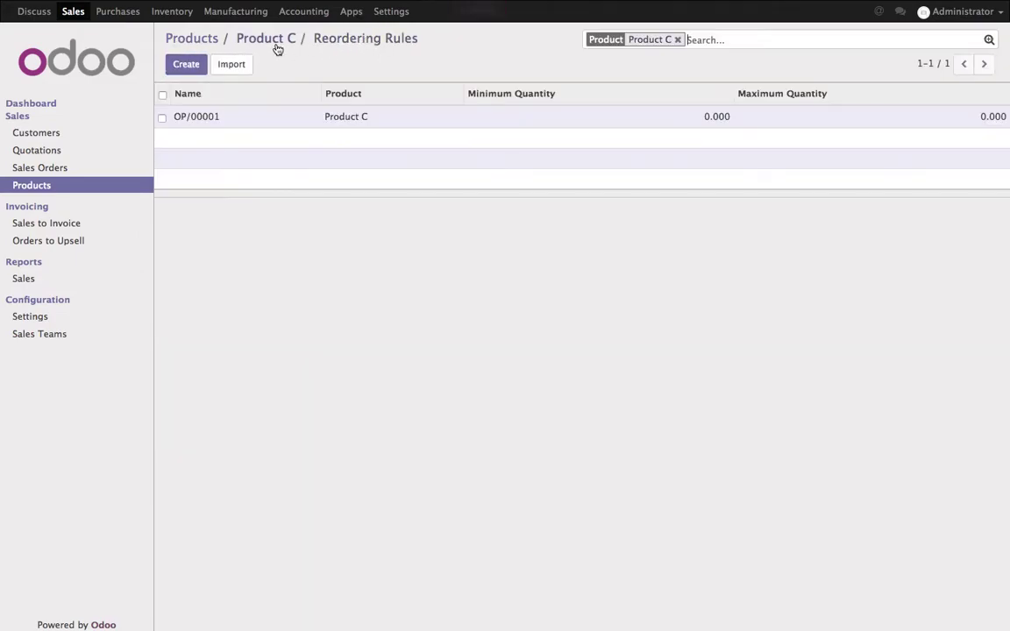
- Open Product B from the product list and check its general information and internal category
left_click(272, 42)
left_click(188, 38)
left_click(525, 140)
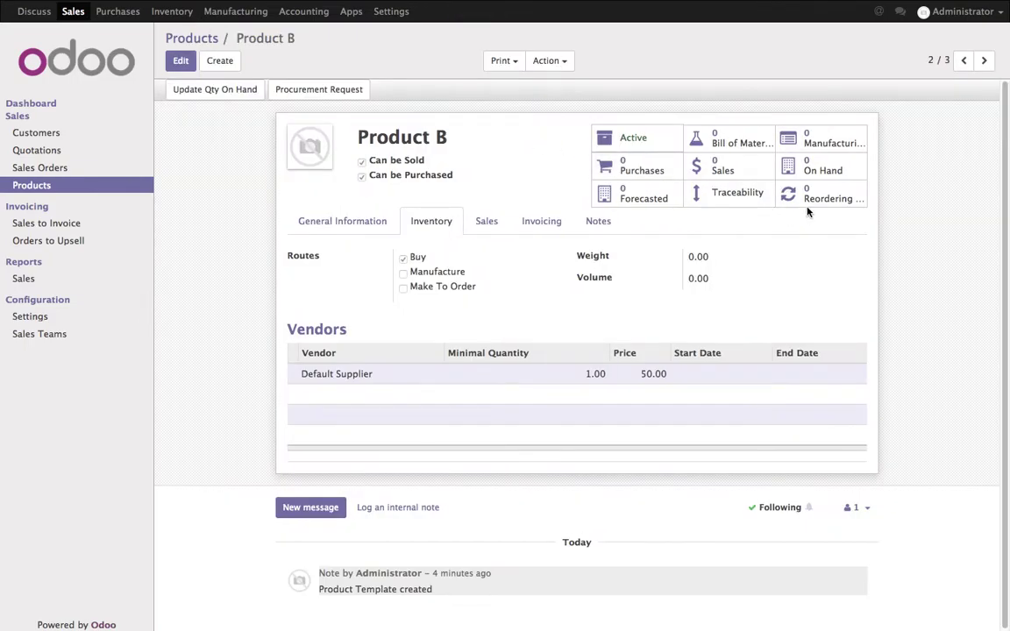
left_click(307, 224)
left_click(457, 309)
left_click(287, 39)
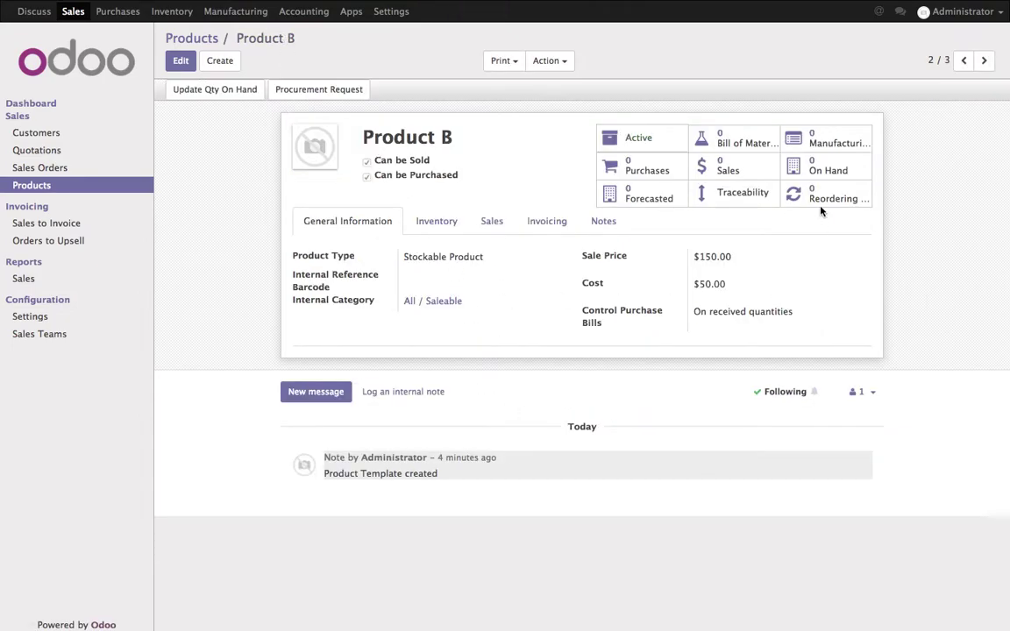
- Create and save a reordering rule for Product B with minimum and maximum quantities of 0
left_click(824, 198)
left_click(186, 64)
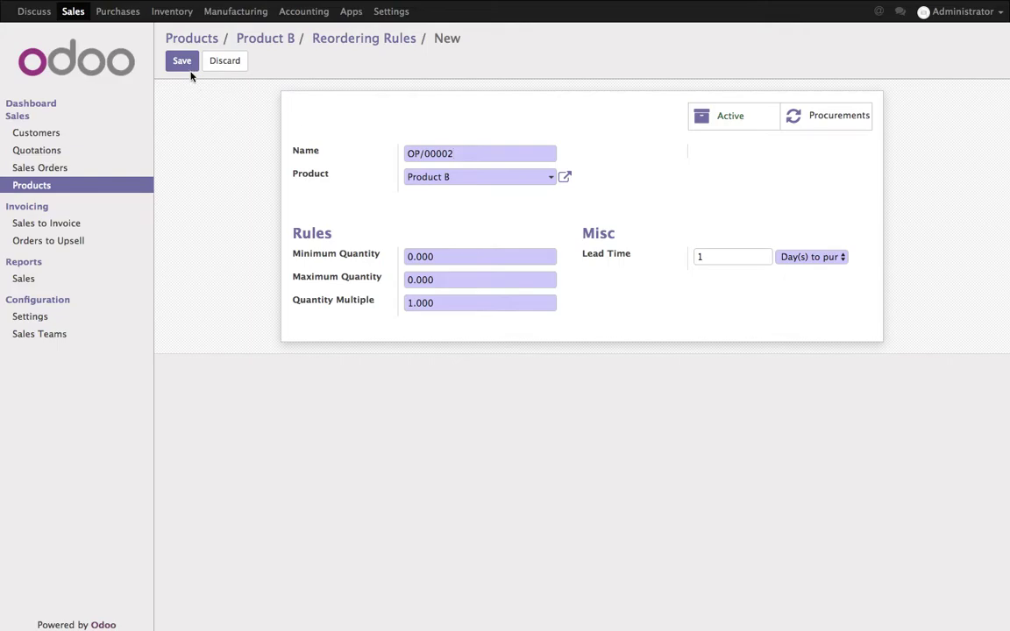
left_click(182, 61)
left_click(333, 42)
left_click(276, 43)
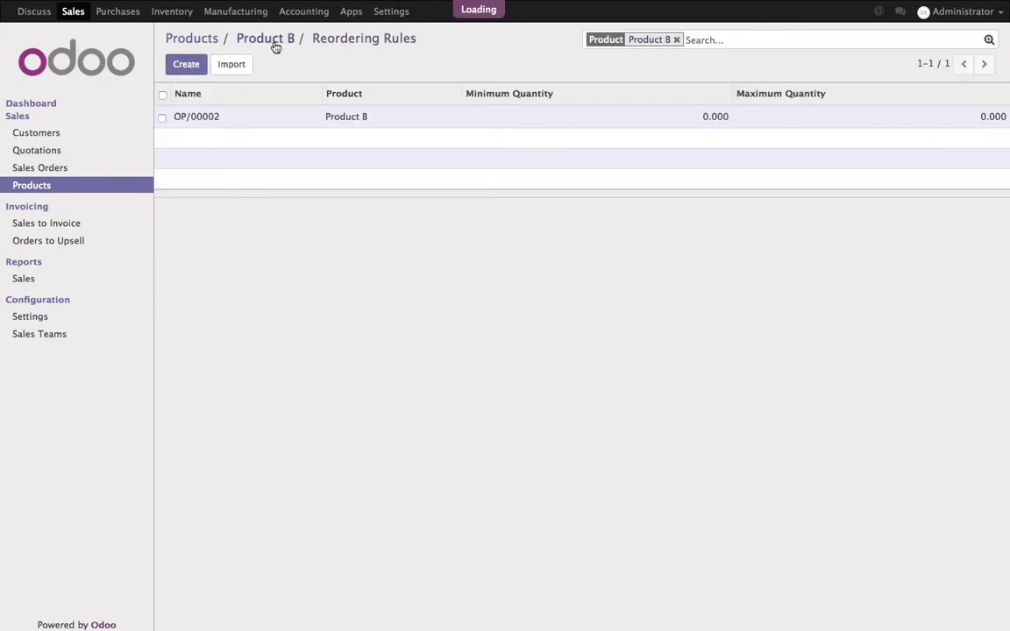
- Set Product A's sale price to $150 and save the product
left_click(212, 39)
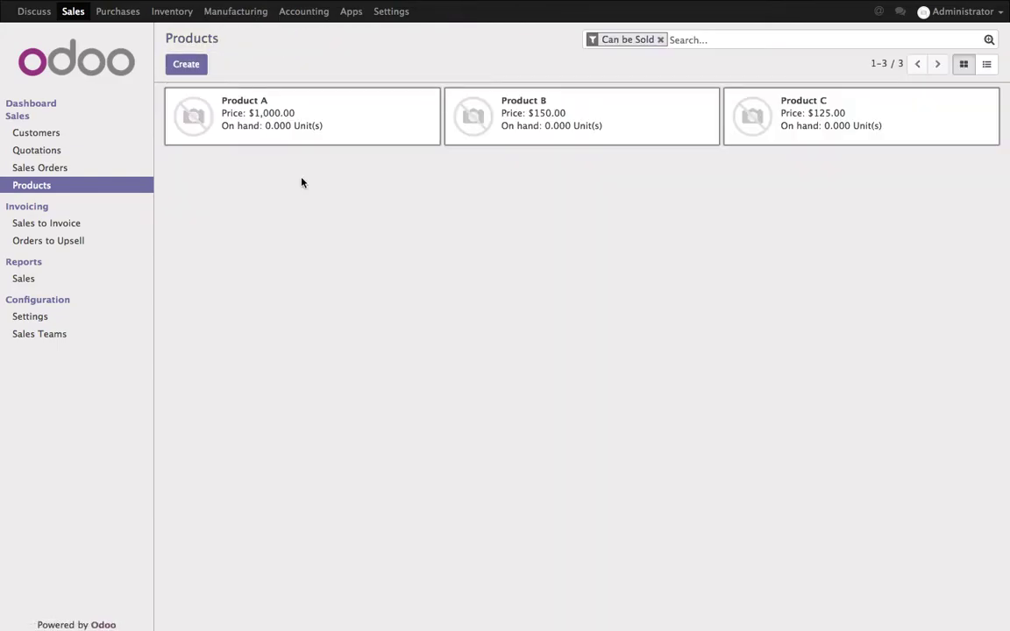
left_click(281, 131)
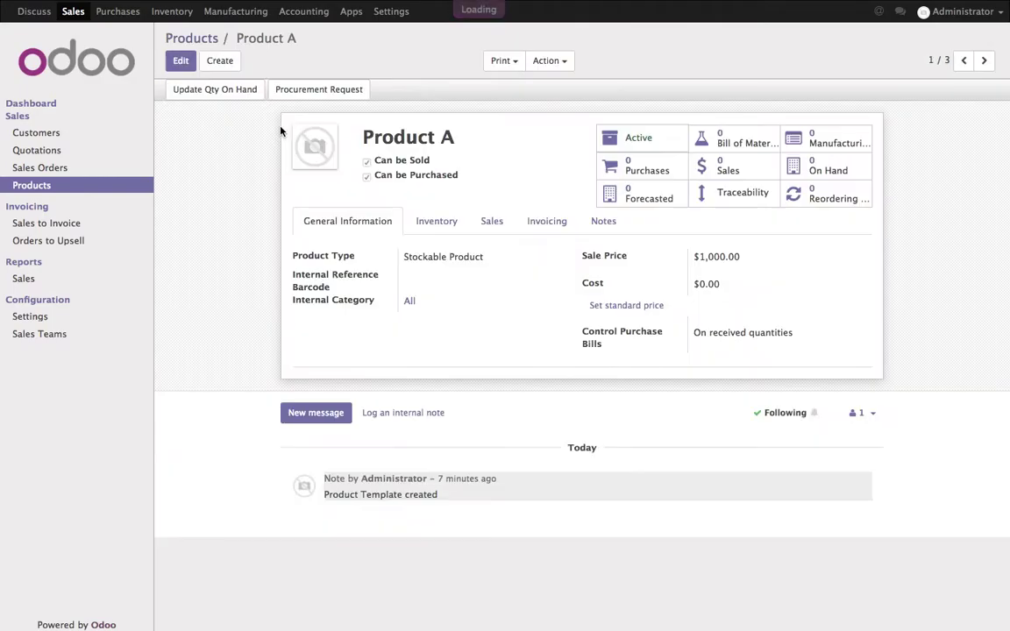
left_click(181, 61)
left_click(752, 263)
type("150")
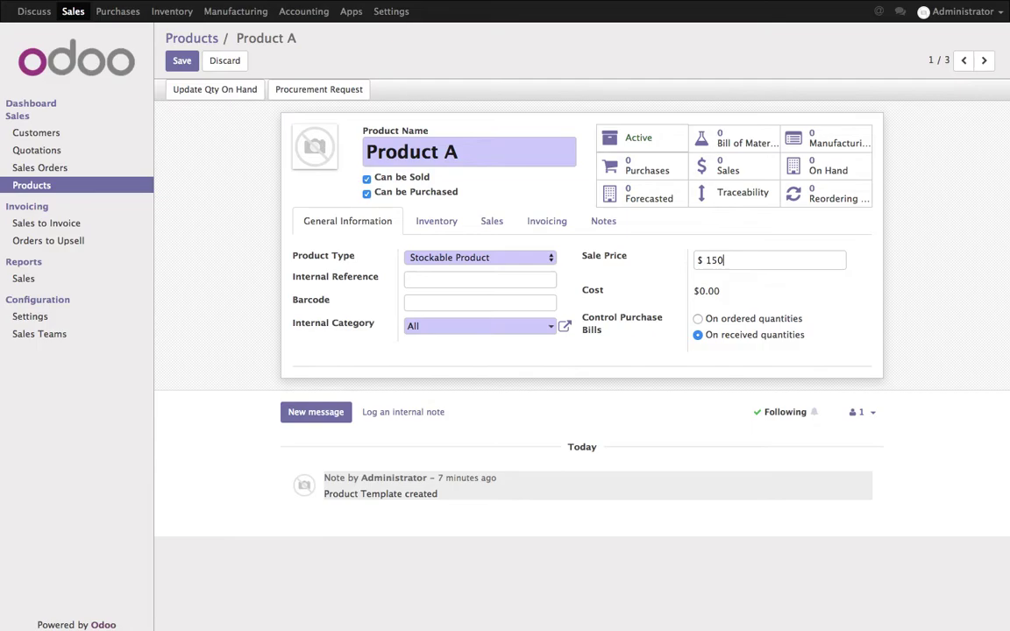
left_click(186, 64)
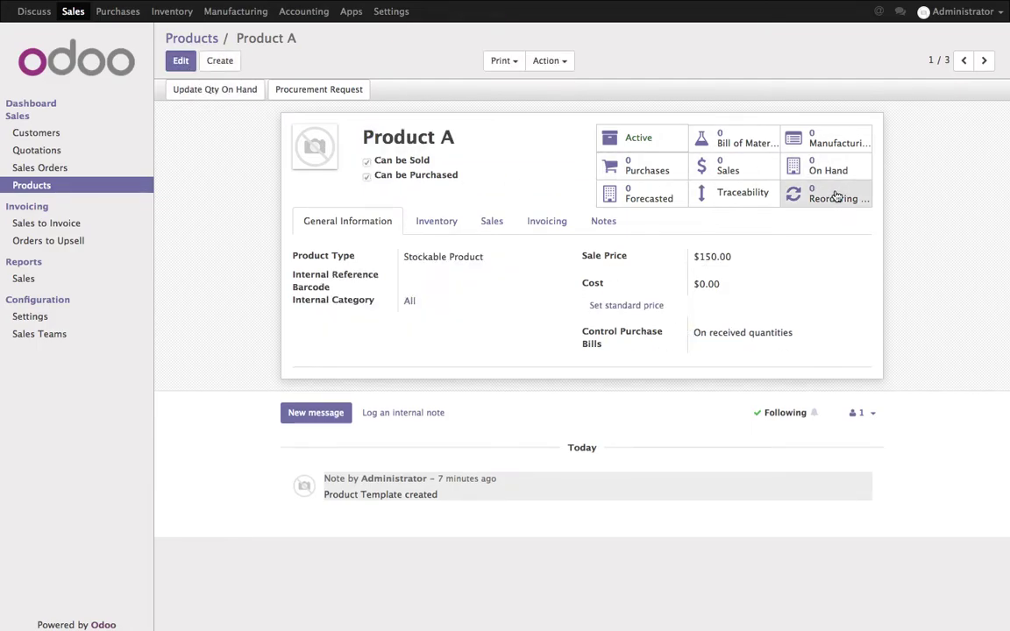
- Start a new bill of materials for Product A that ships the product as a set of components (kit)
left_click(749, 144)
left_click(199, 67)
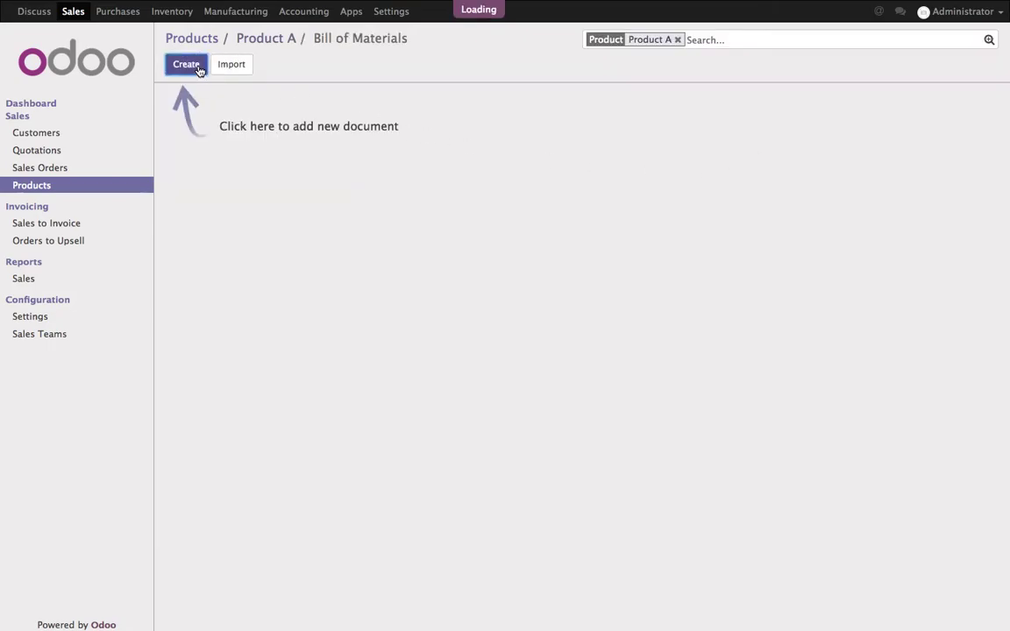
left_click(756, 197)
- Add Product B and Product C as components of the kit, each with a quantity of 3
left_click(338, 345)
left_click(350, 346)
left_click(360, 386)
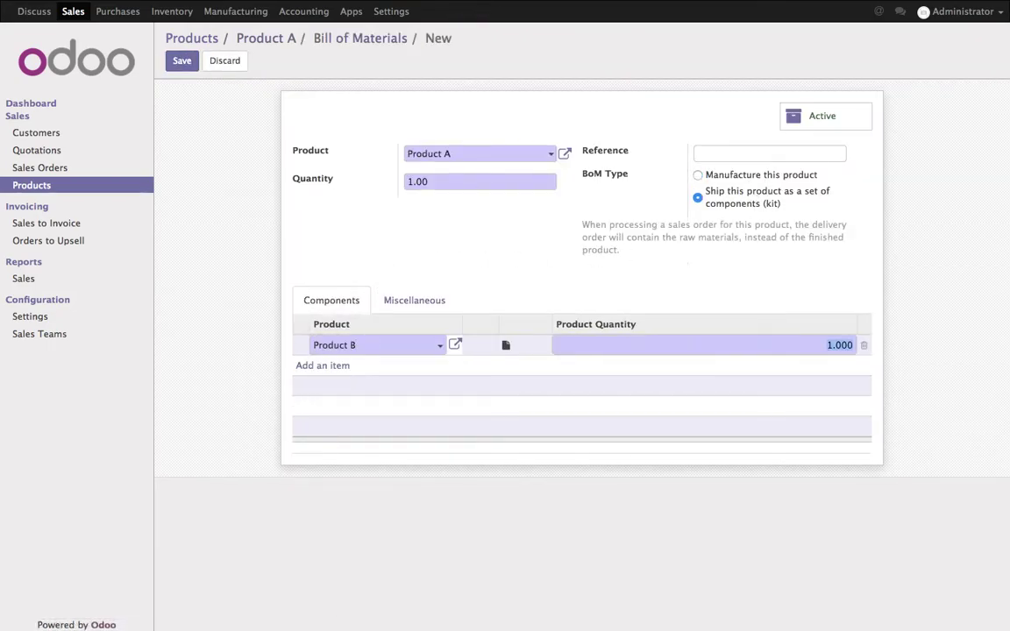
type("3")
left_click(326, 365)
left_click(344, 363)
left_click(349, 421)
type("3")
left_click(514, 272)
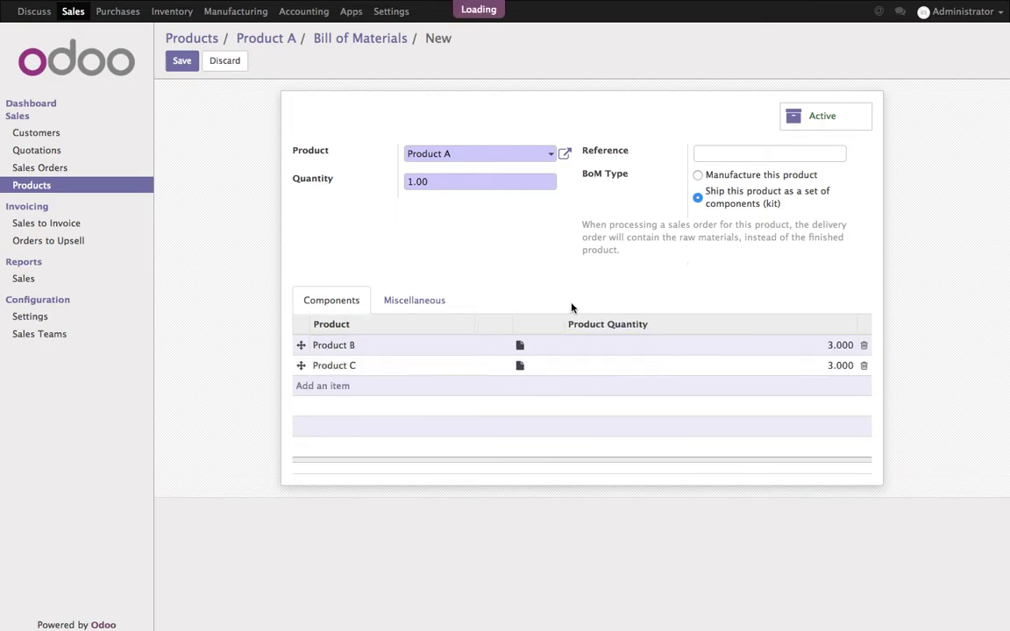
- Save Product A's bill of materials and give it the reference "Pack of 3"
left_click(183, 61)
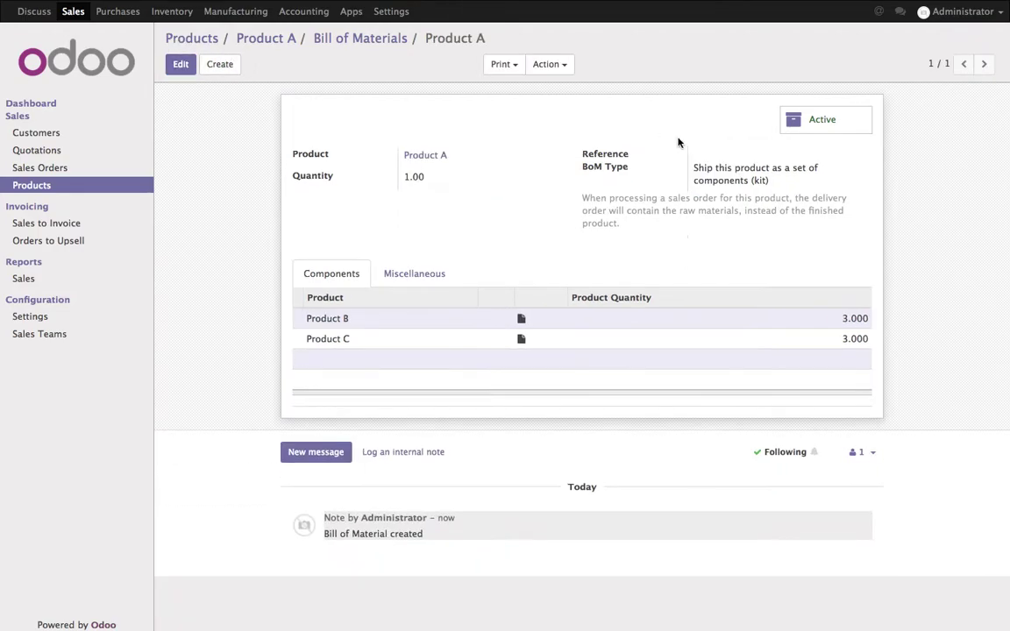
left_click(180, 64)
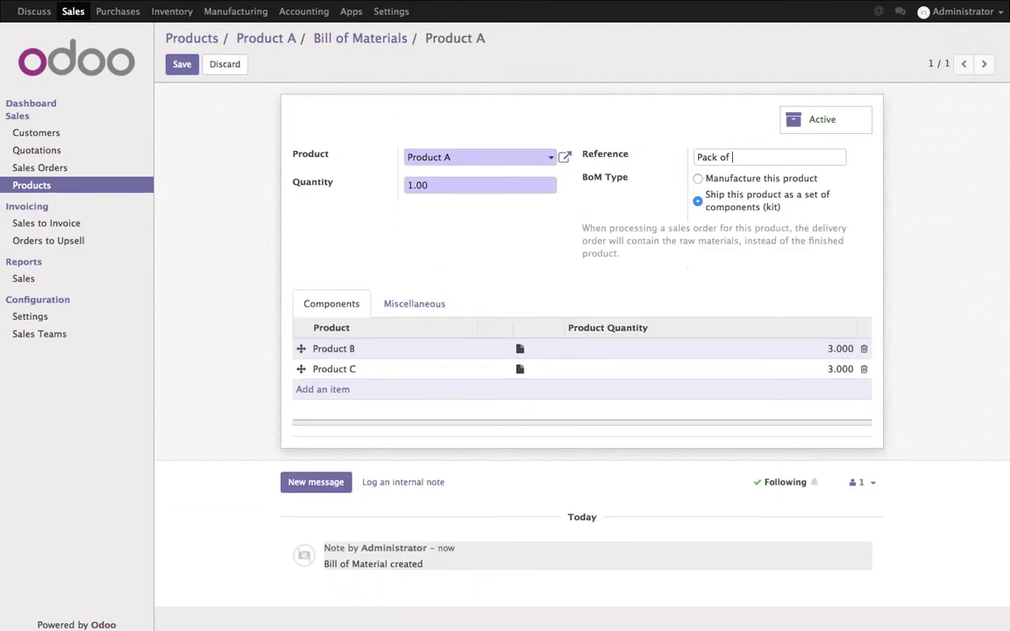
left_click(179, 64)
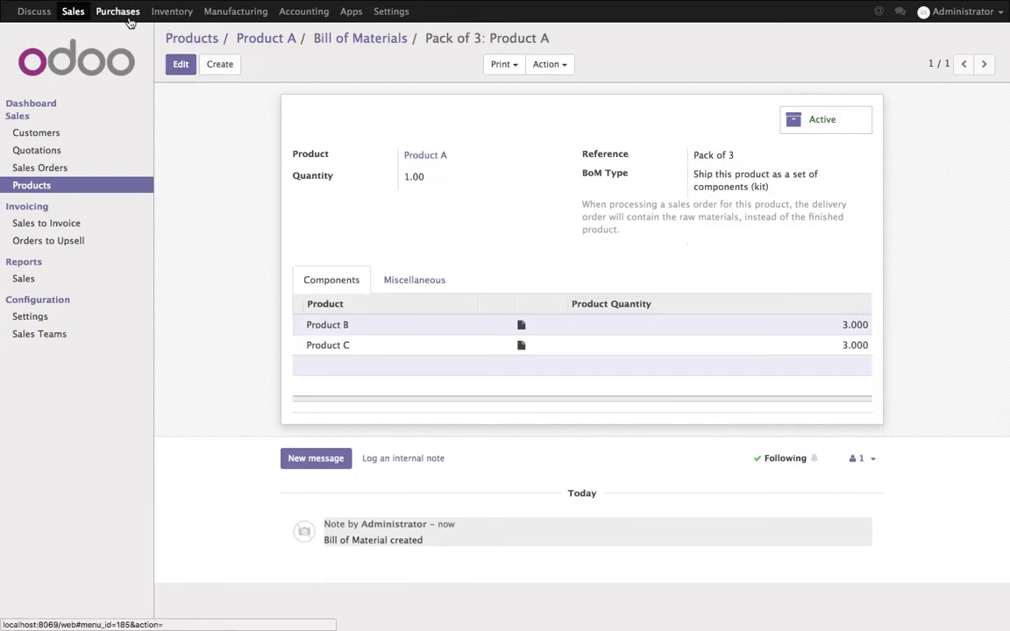
- Create a new sales quotation for a new customer named "Customer"
left_click(82, 17)
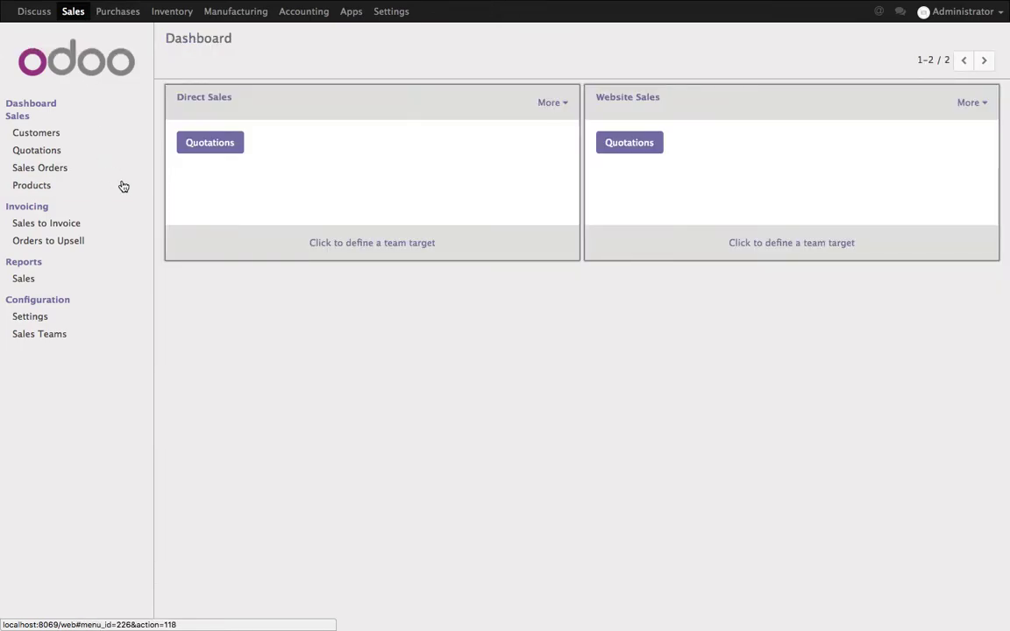
left_click(39, 135)
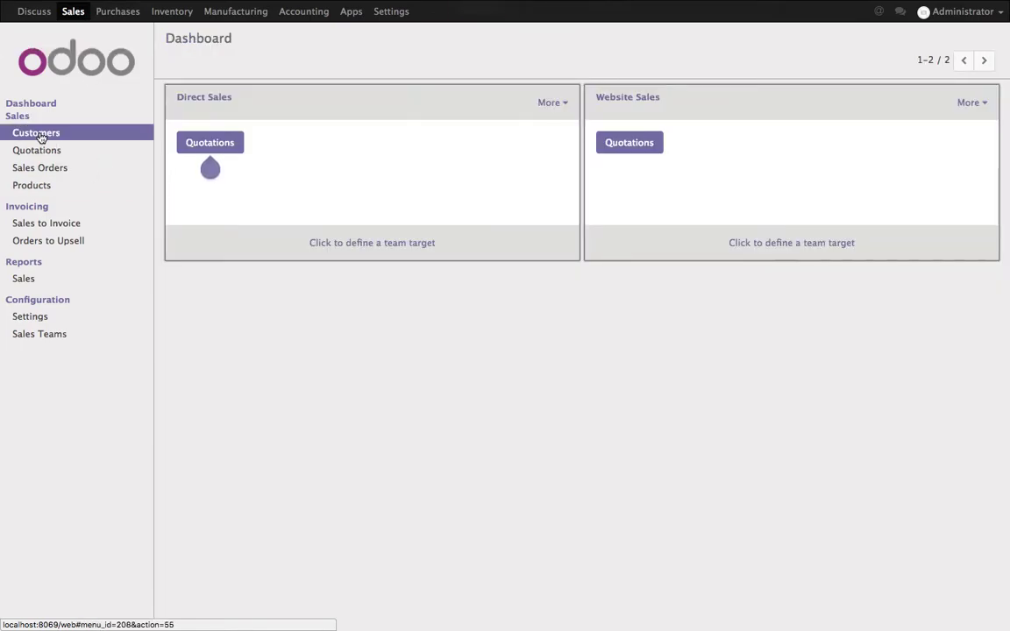
left_click(38, 151)
left_click(198, 66)
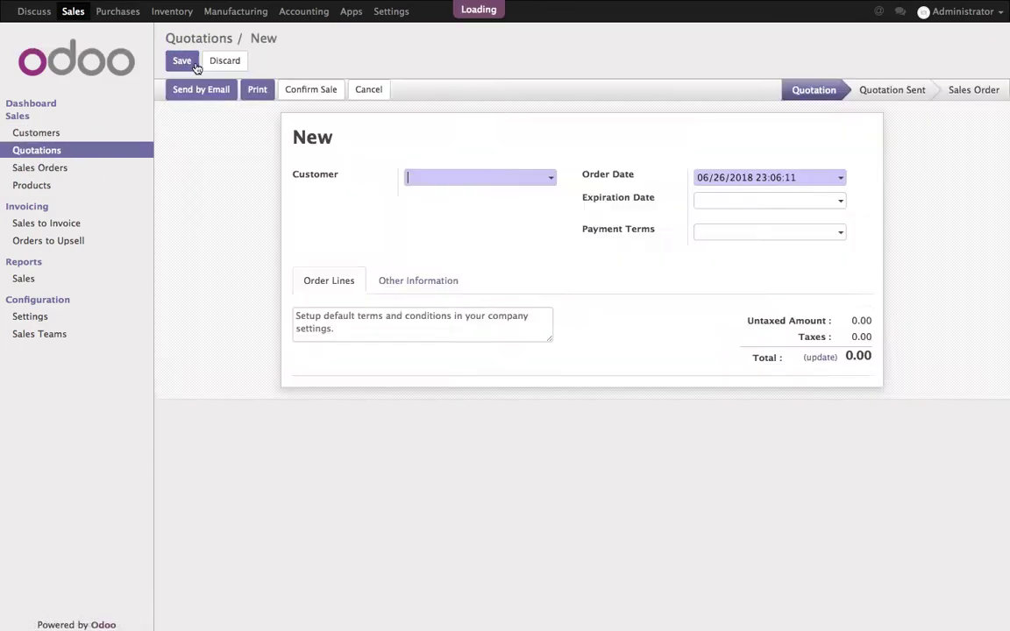
type("Custom")
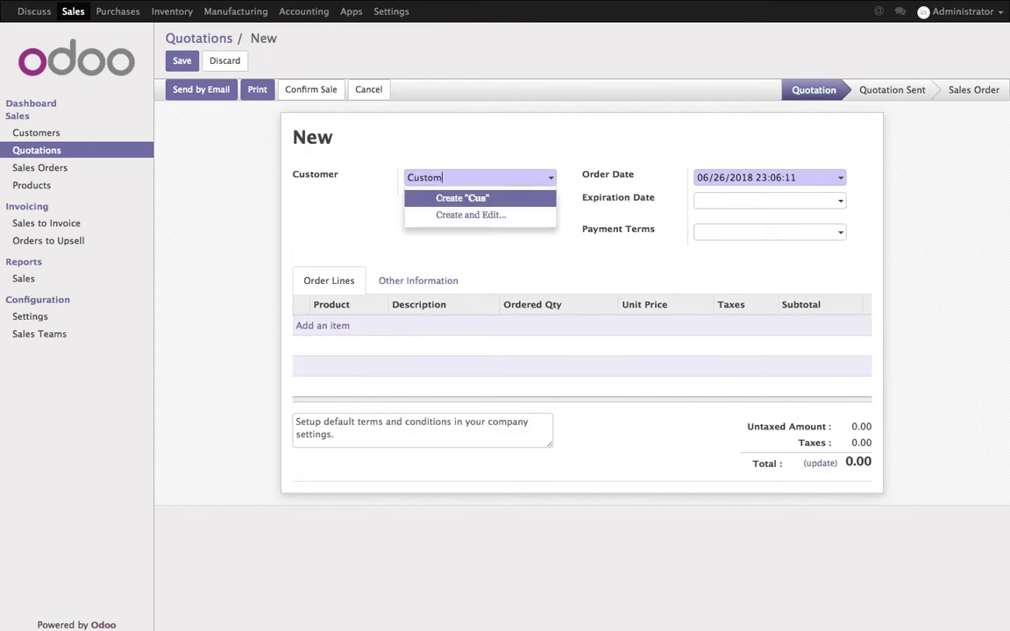
type("er")
key("Return")
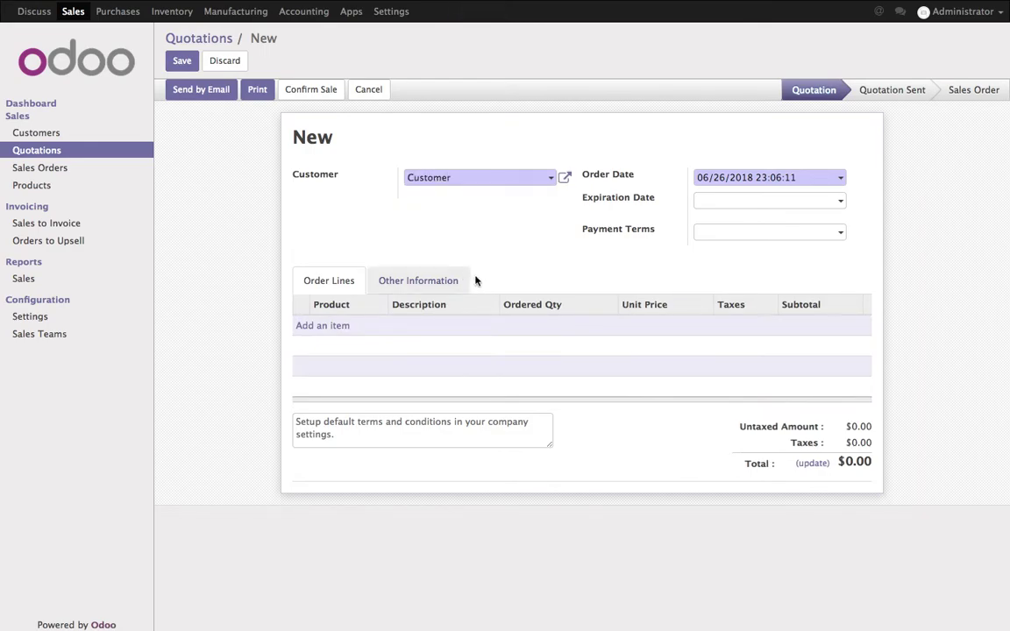
- Add an order line for one unit of Product A, save the quotation and confirm the sale
left_click(331, 327)
left_click(331, 325)
left_click(351, 347)
left_click(728, 327)
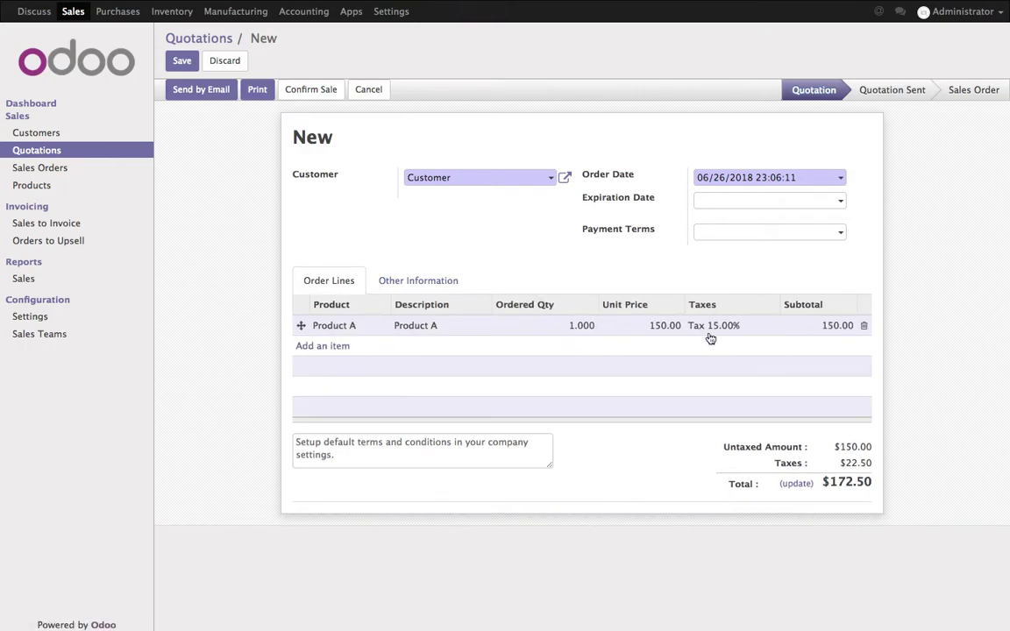
left_click(183, 61)
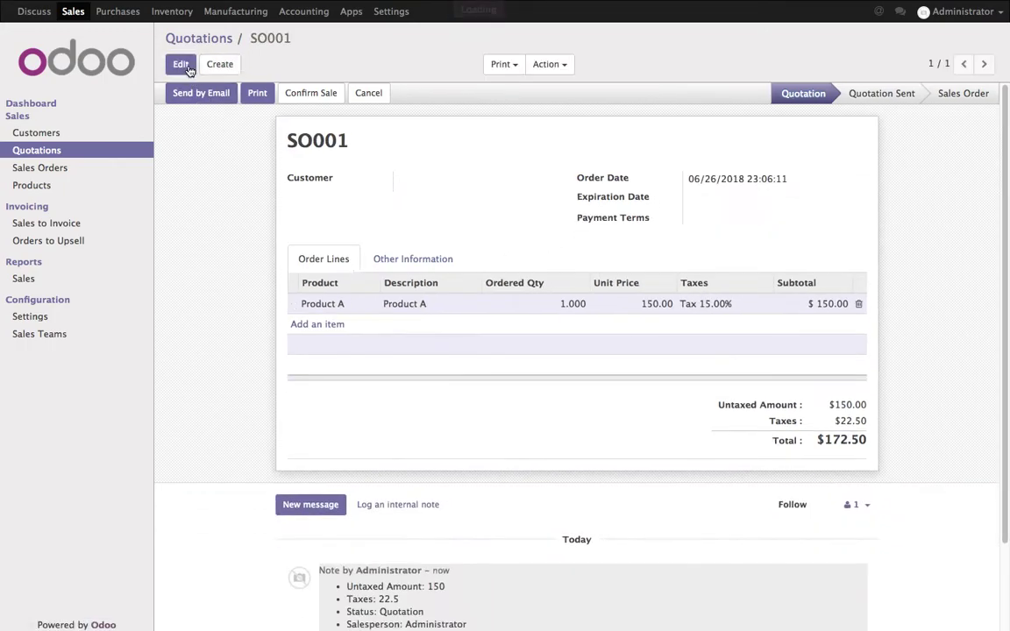
left_click(330, 96)
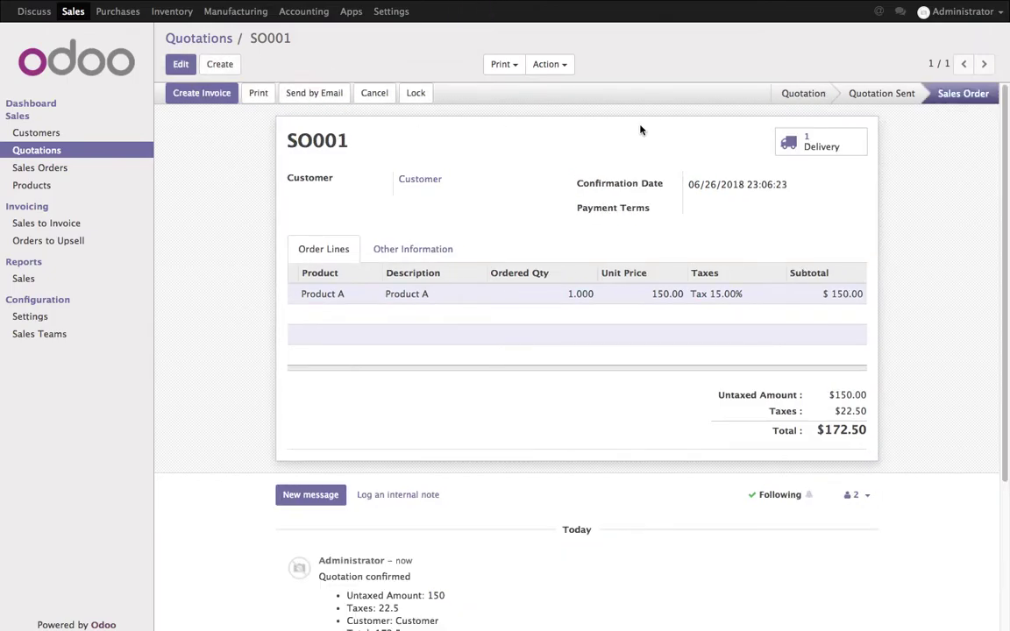
- Open the purchase request for quotation to Default Supplier generated by the sale and confirm the order
left_click(104, 12)
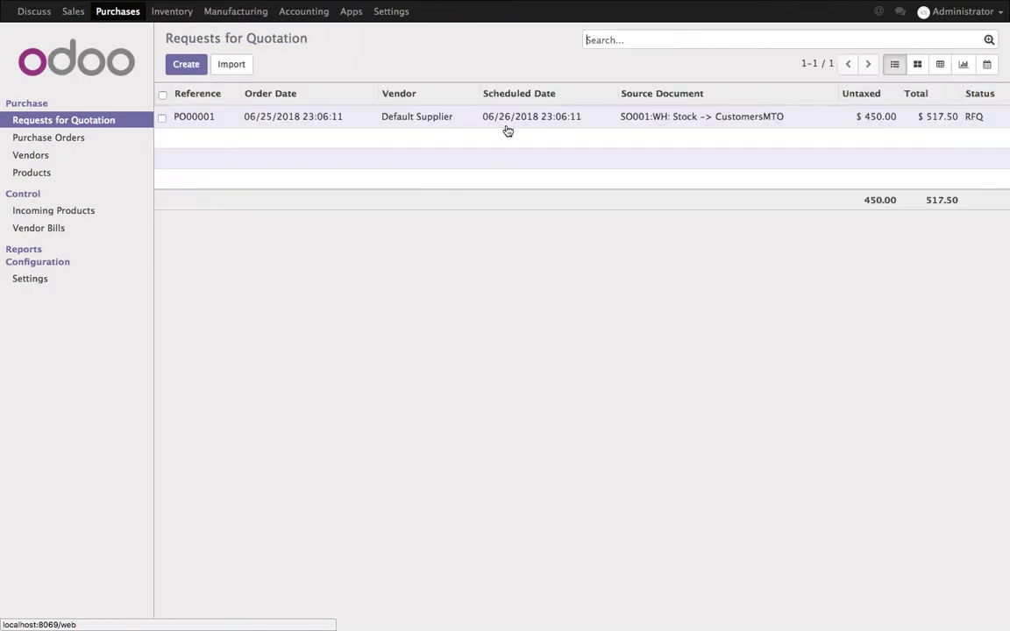
left_click(631, 127)
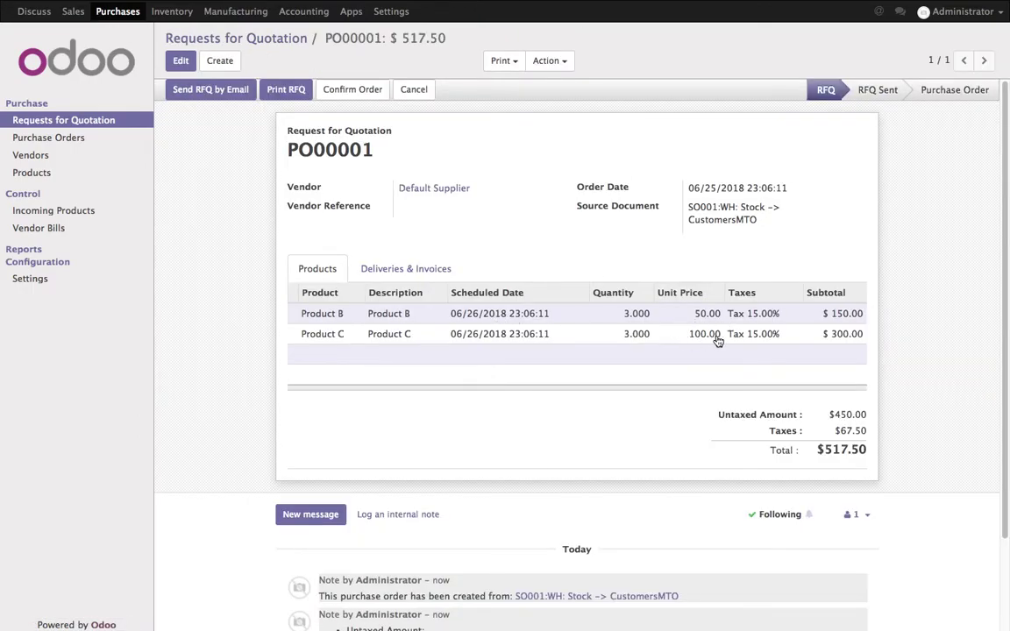
left_click(345, 93)
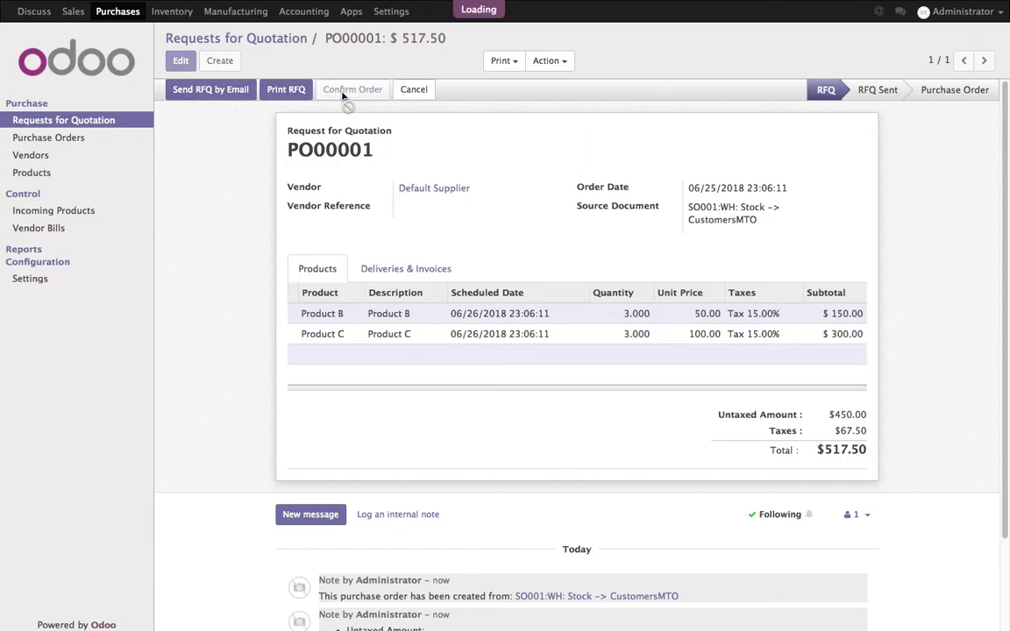
- Receive the full quantities of Product B and Product C from the purchase order through an immediate transfer
left_click(326, 93)
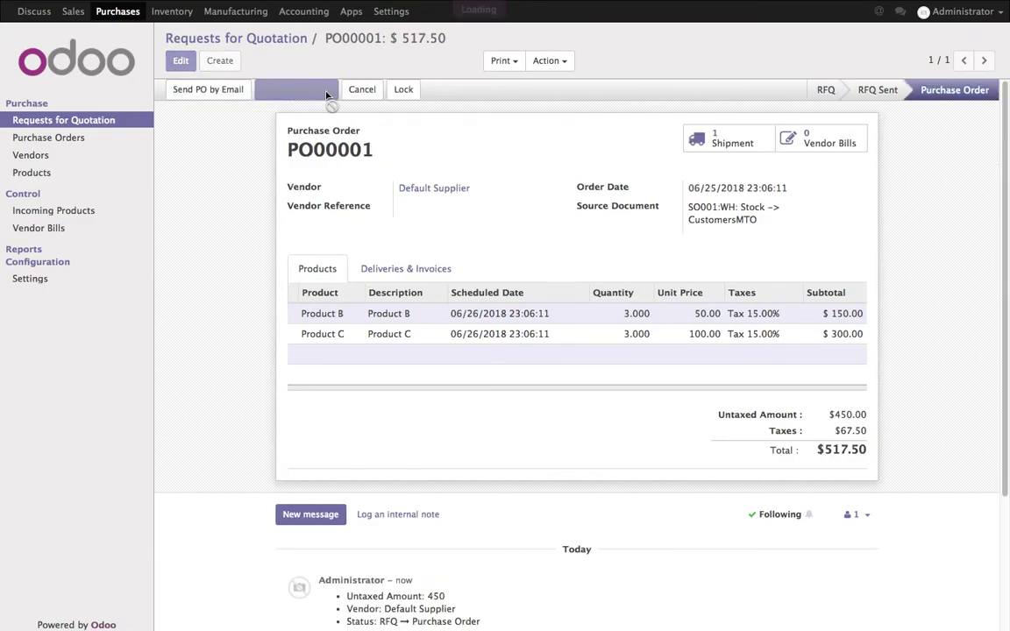
left_click(200, 90)
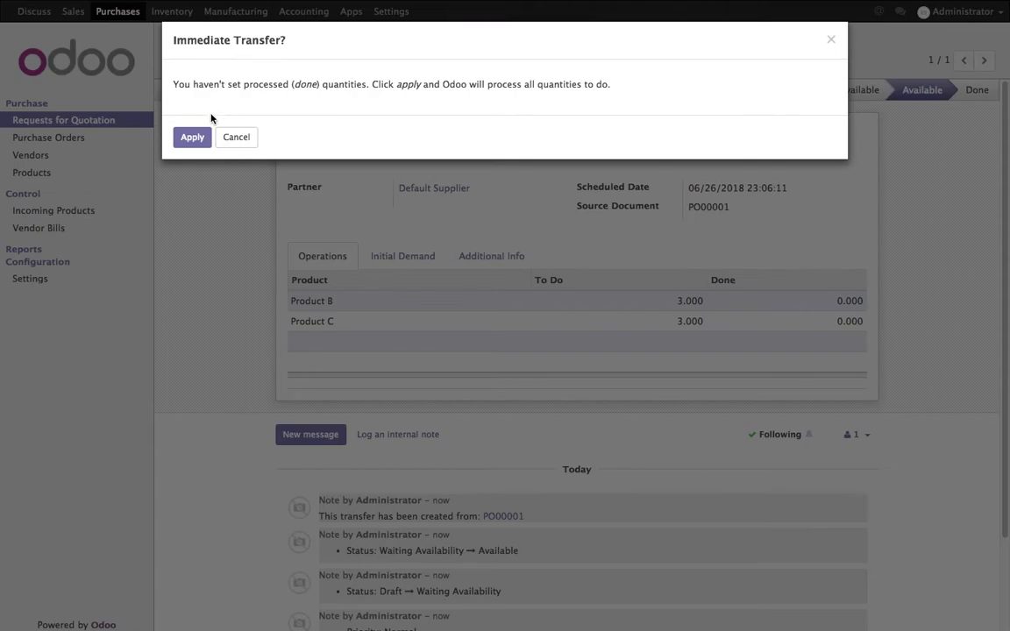
left_click(195, 137)
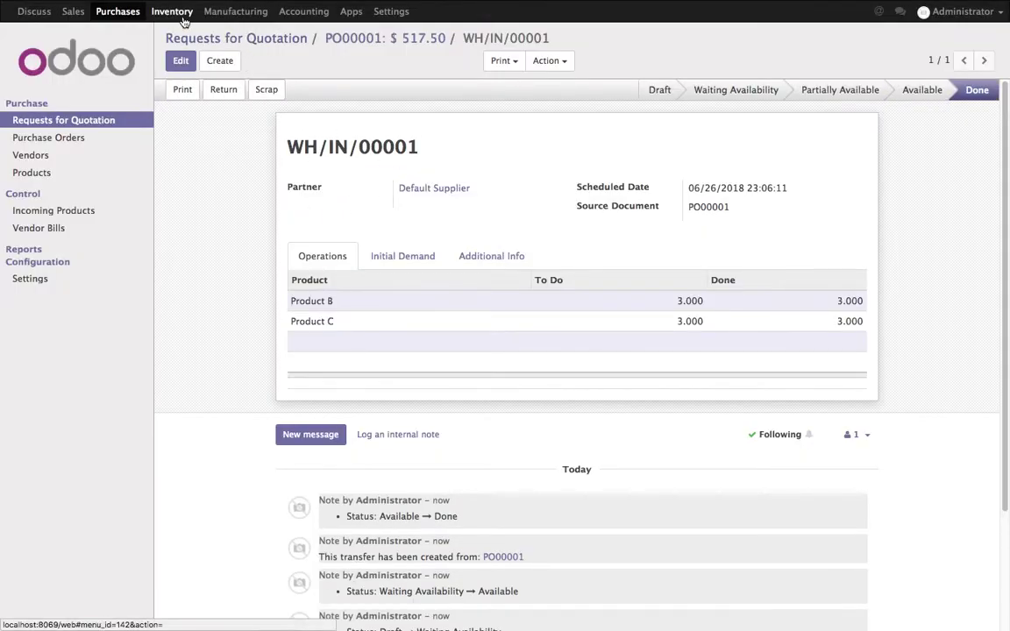
- Show all journal entries without the Miscellaneous Operations filter and examine the items of the $150.00 Stock Journal entry
left_click(303, 12)
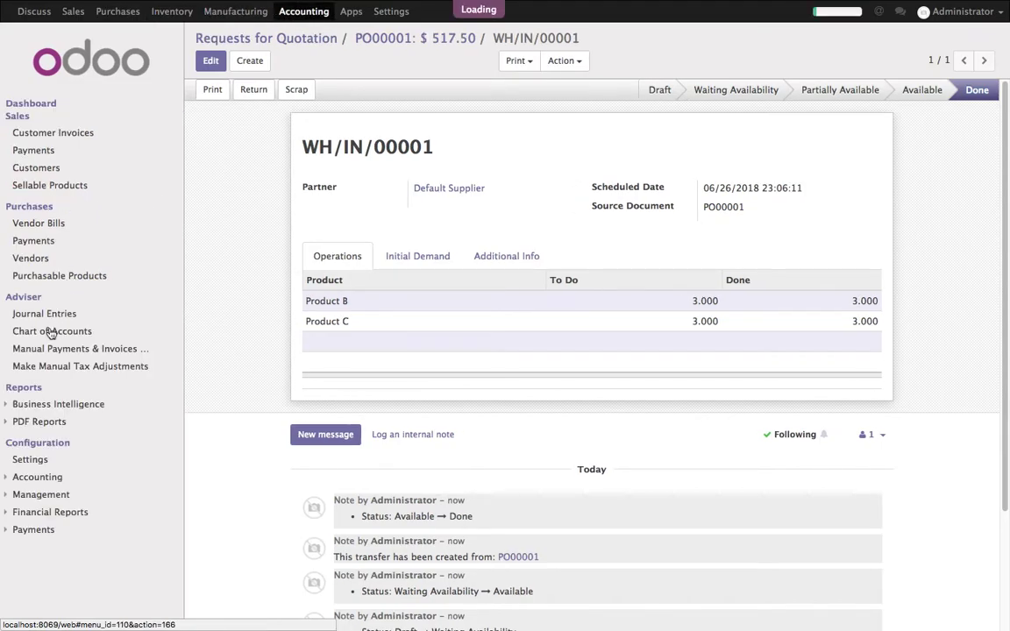
left_click(45, 313)
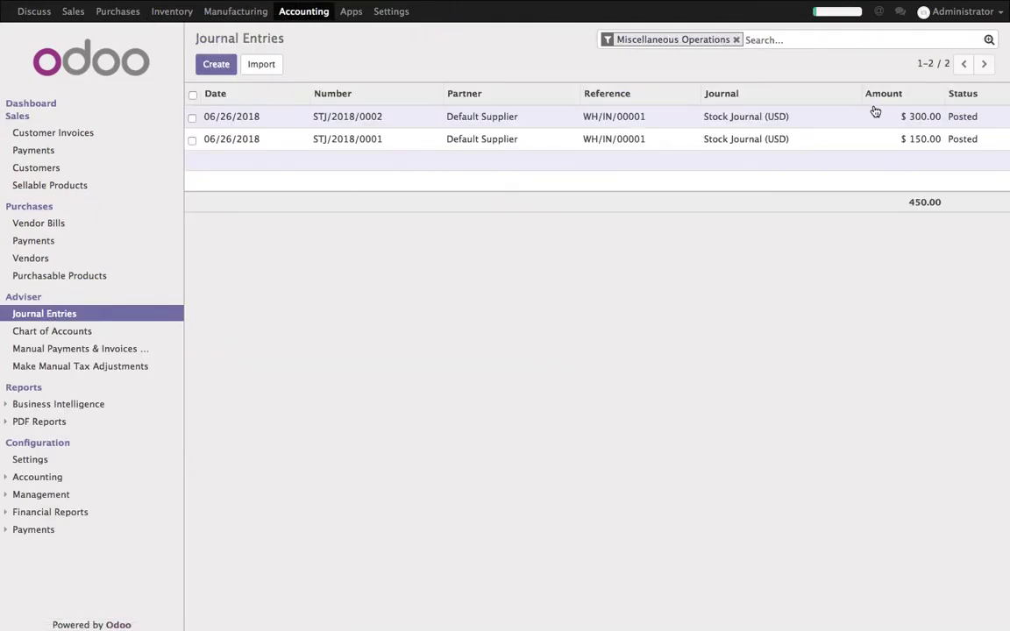
left_click(736, 41)
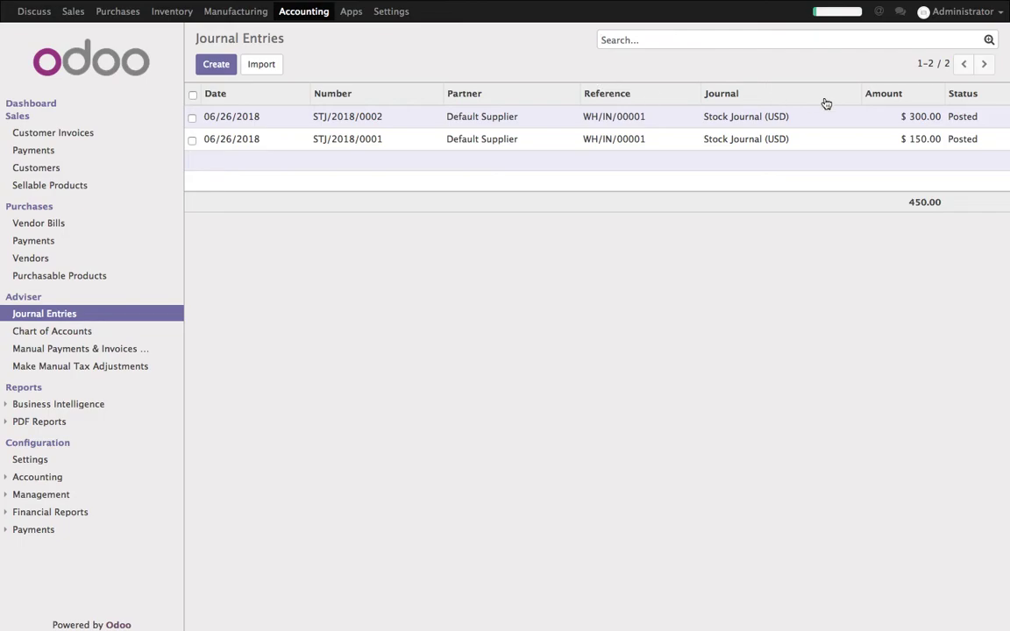
left_click(784, 140)
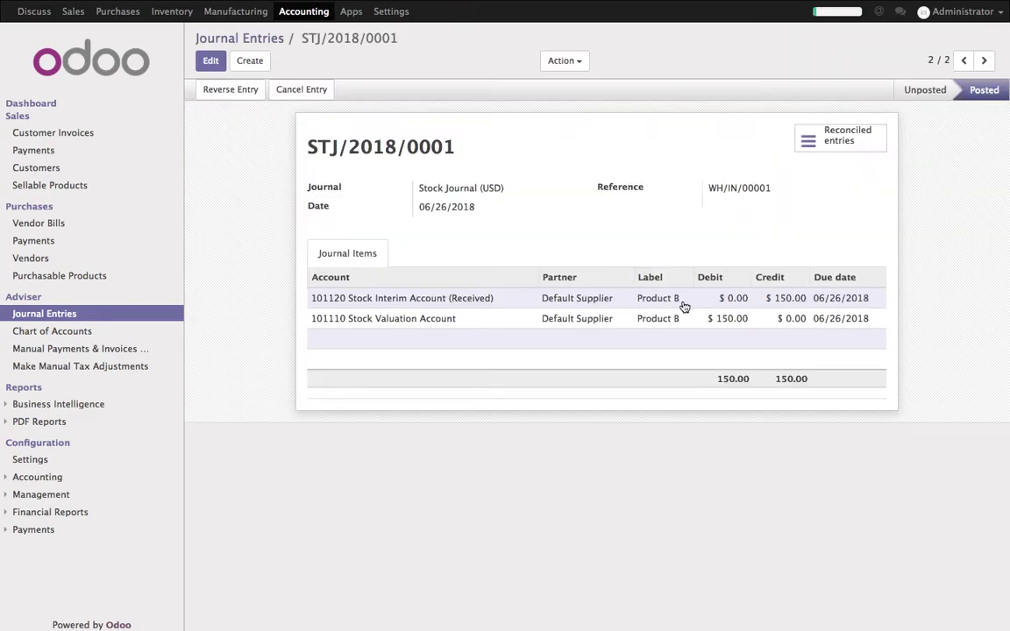
left_click(256, 44)
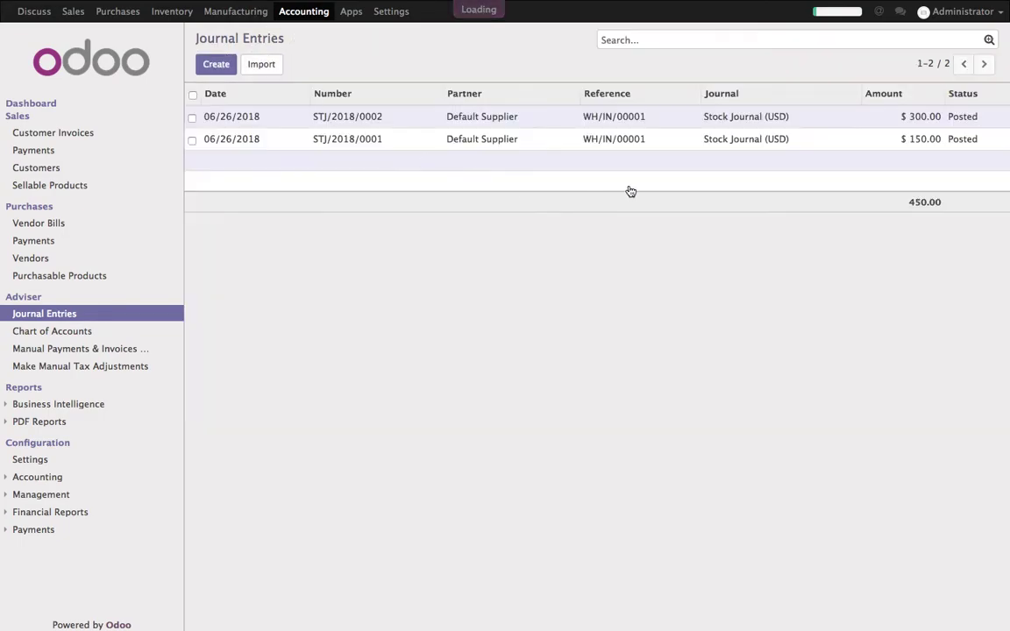
- Examine the journal items of the $300.00 Stock Journal entry STJ/2018/0002
left_click(736, 112)
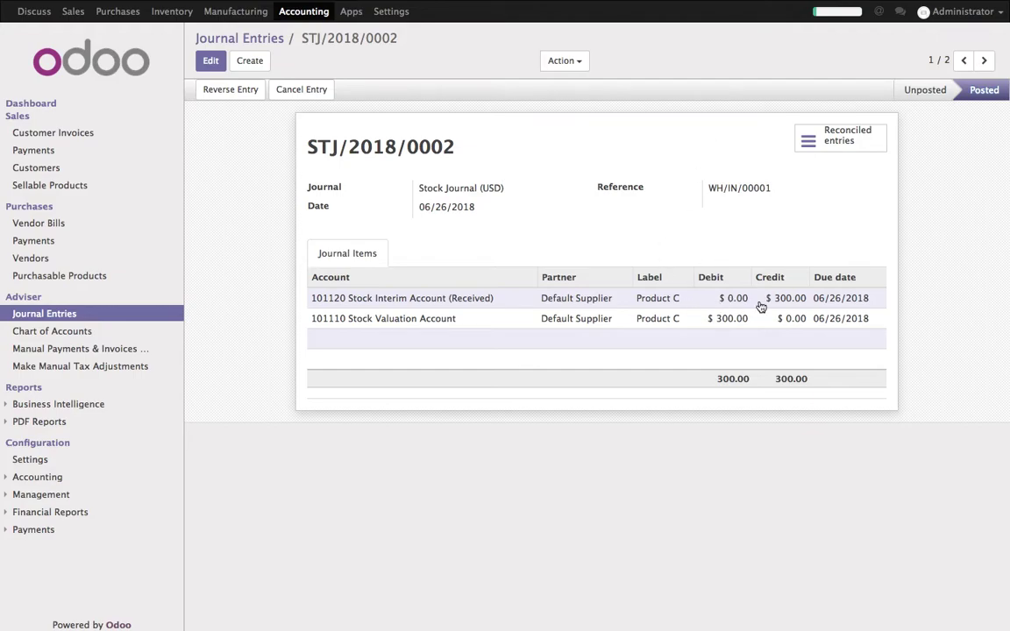
left_click(210, 39)
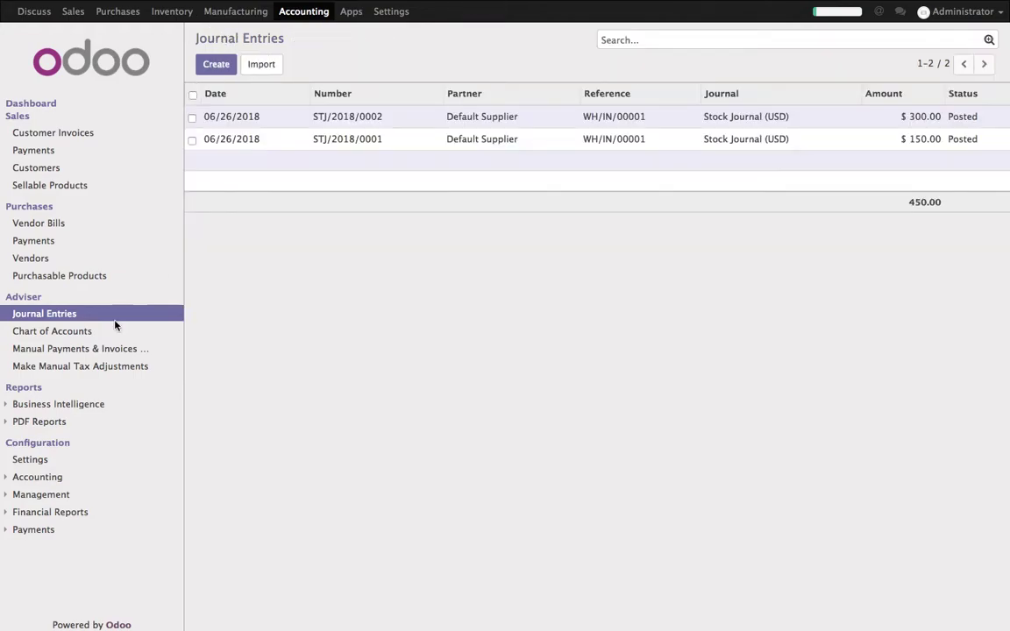
- Print the Balance Sheet report for all posted entries and examine the Stock Valuation Account balance in the PDF
left_click(38, 422)
left_click(65, 510)
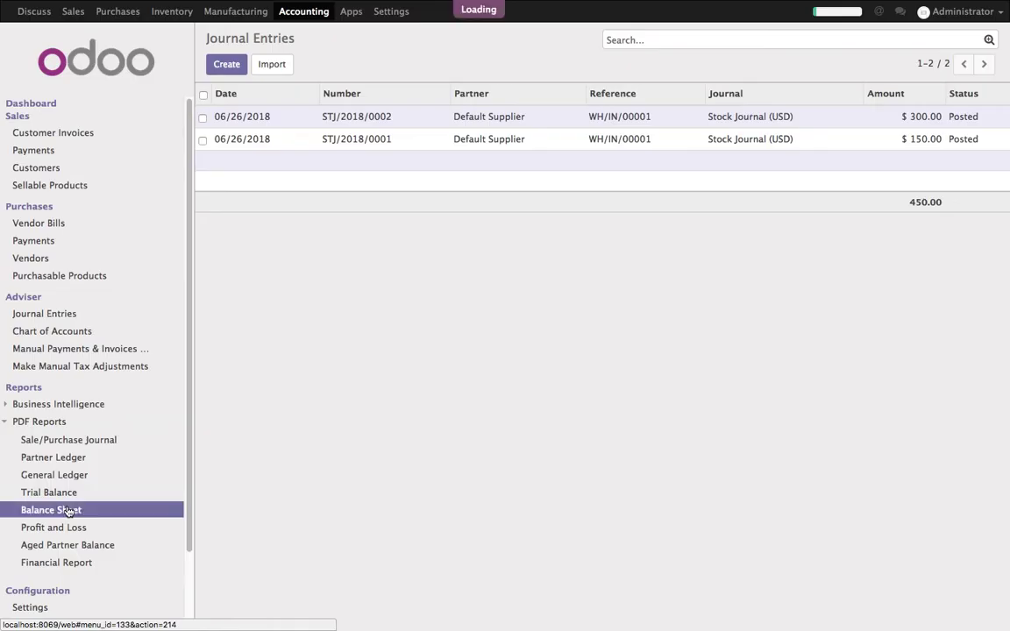
left_click(201, 238)
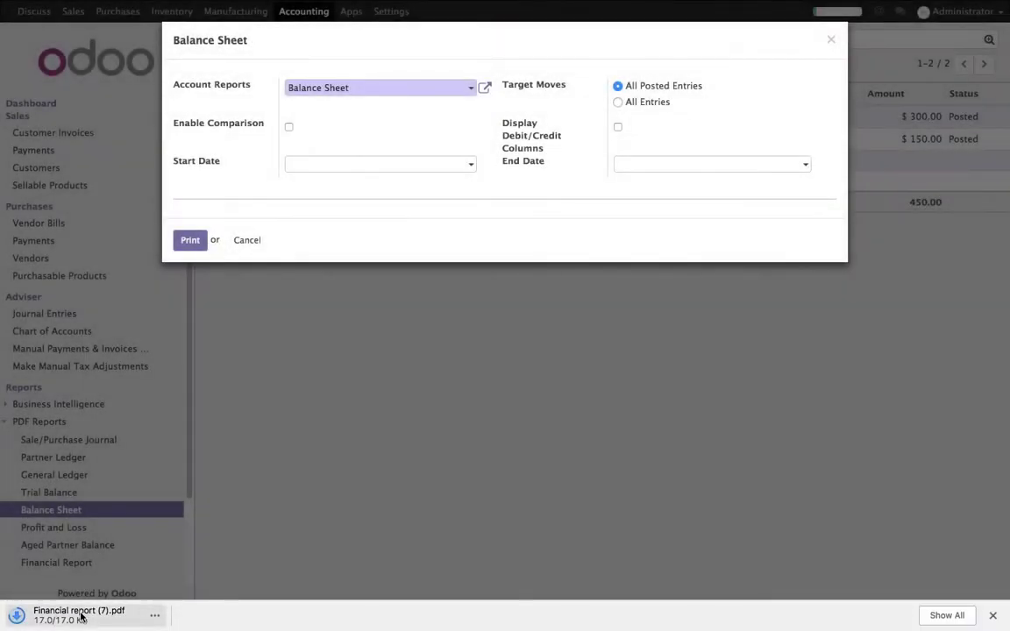
left_click(75, 616)
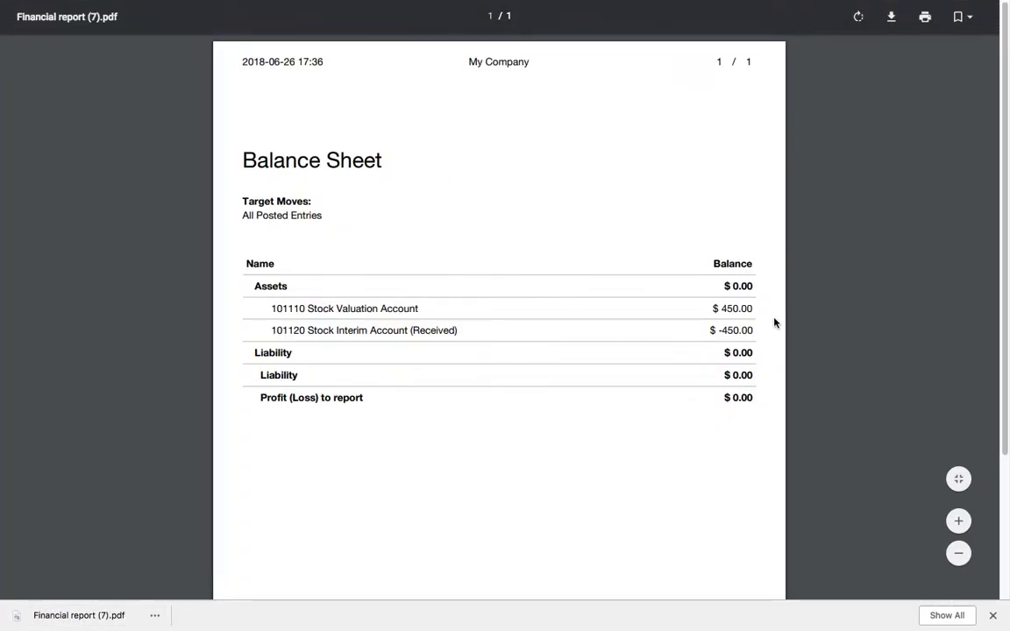
left_click_drag(724, 310, 751, 309)
key("super+w")
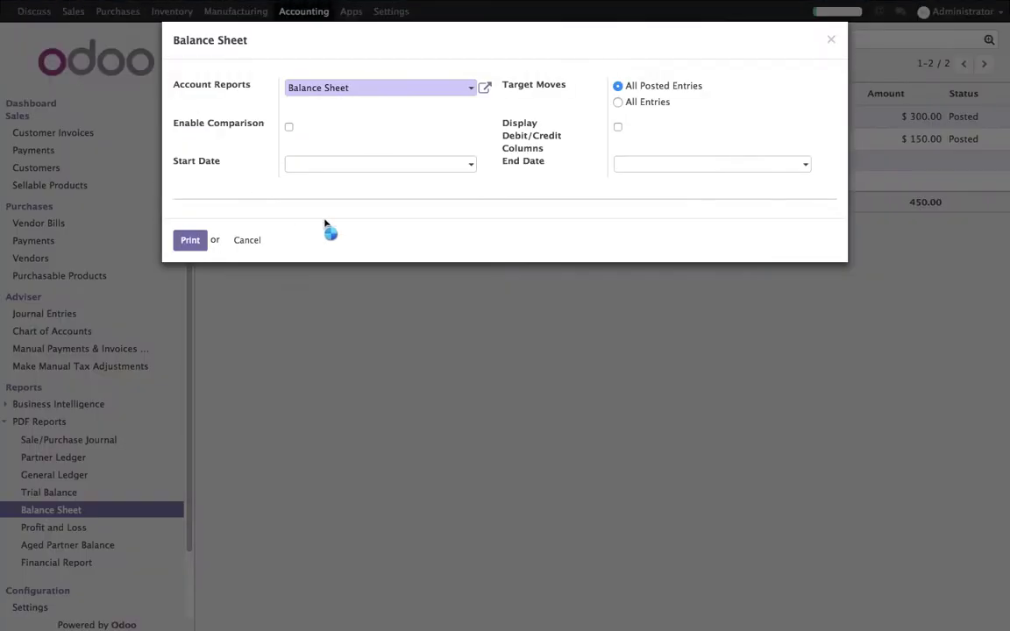
left_click(245, 241)
- Create a vendor bill for Default Supplier from purchase order PO00001, save it and validate it
left_click(55, 226)
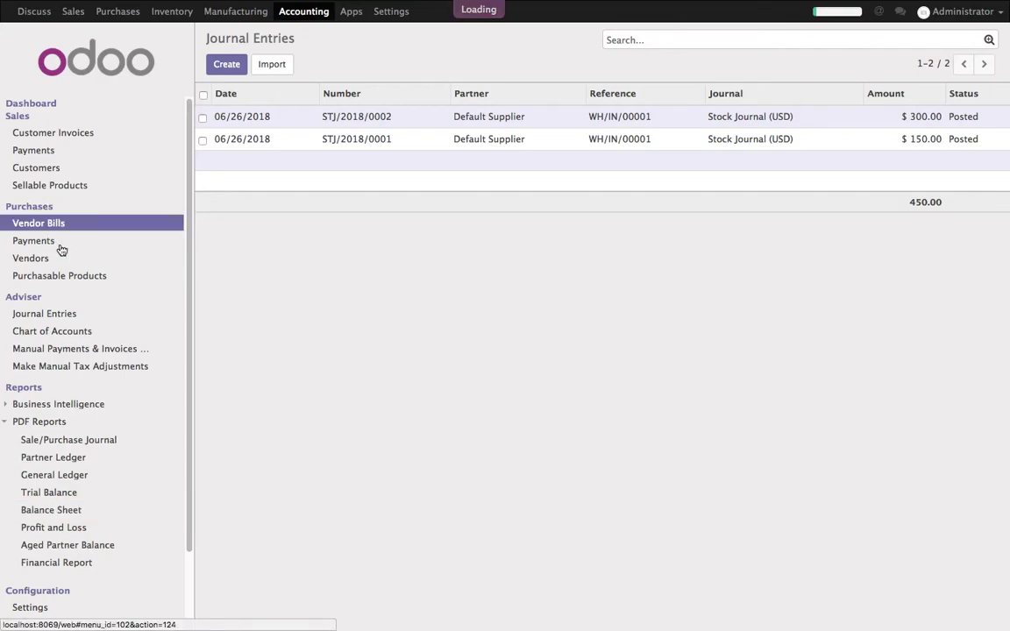
left_click(227, 65)
left_click(477, 213)
left_click(477, 233)
left_click(221, 61)
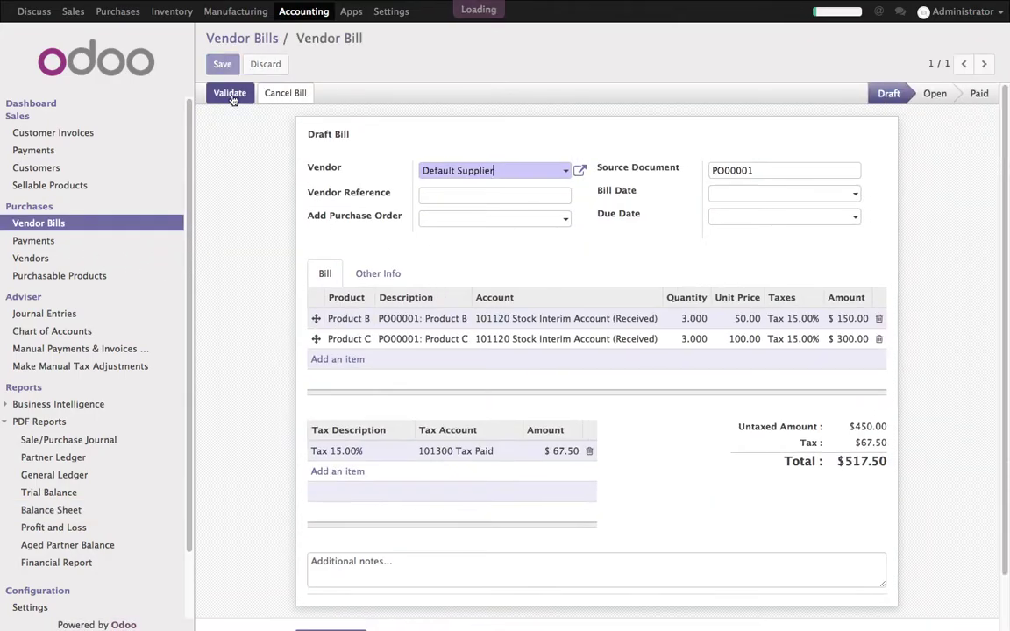
left_click(230, 93)
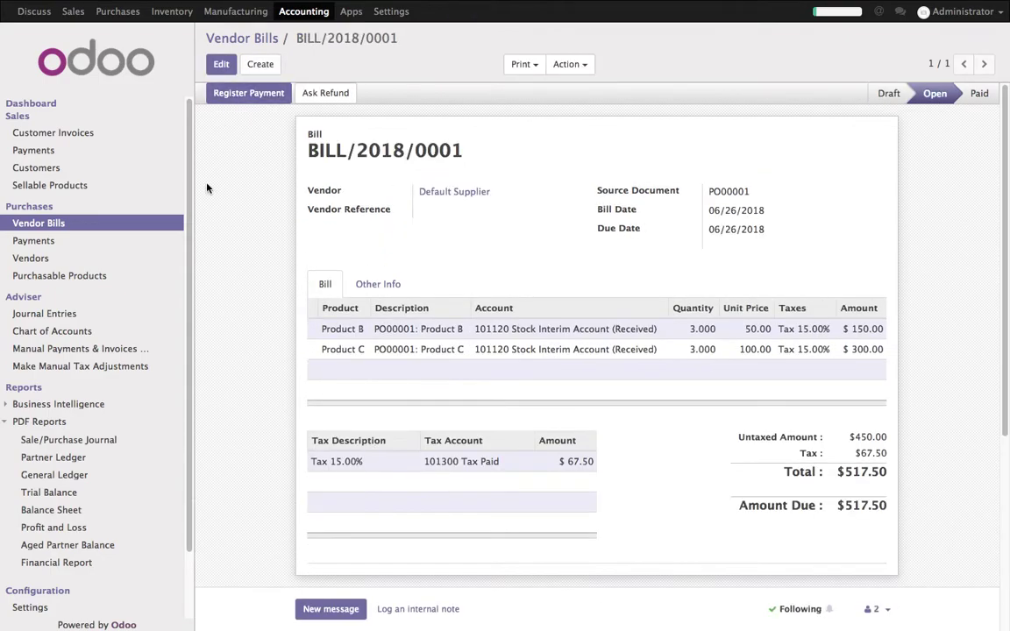
- Print a fresh Balance Sheet with the validated bill included, examine the Stock Valuation Account line and return to the bill
left_click(75, 510)
left_click(197, 239)
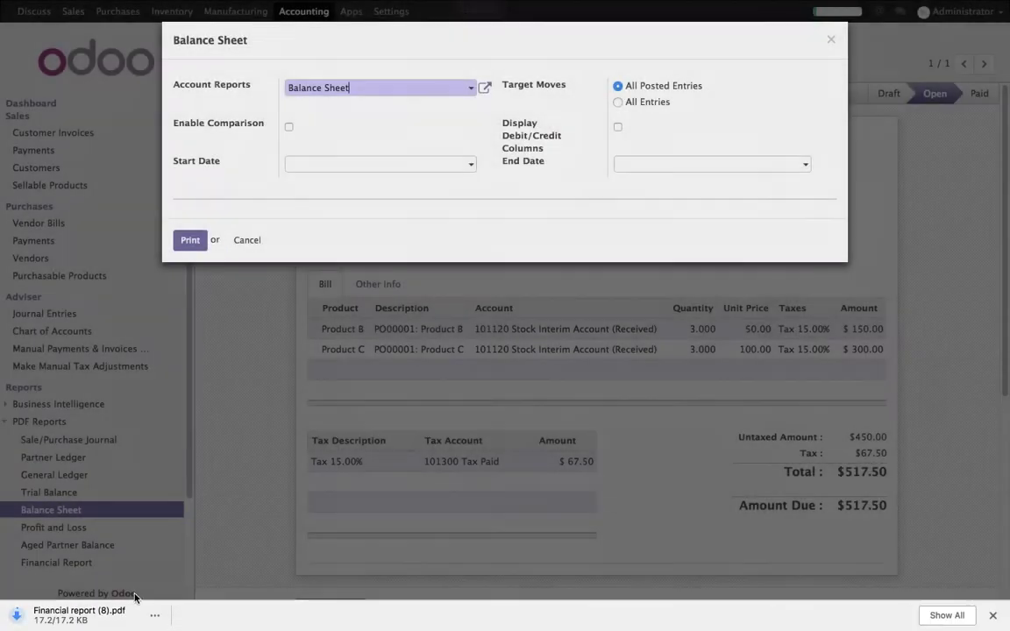
left_click(111, 614)
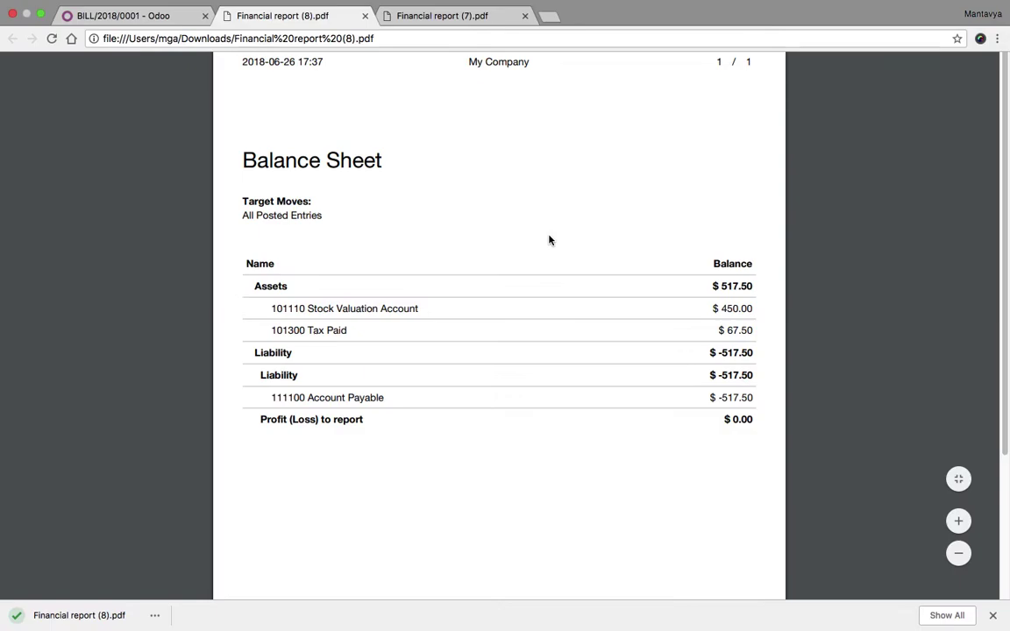
key("ctrl+super+f")
left_click_drag(271, 309, 752, 312)
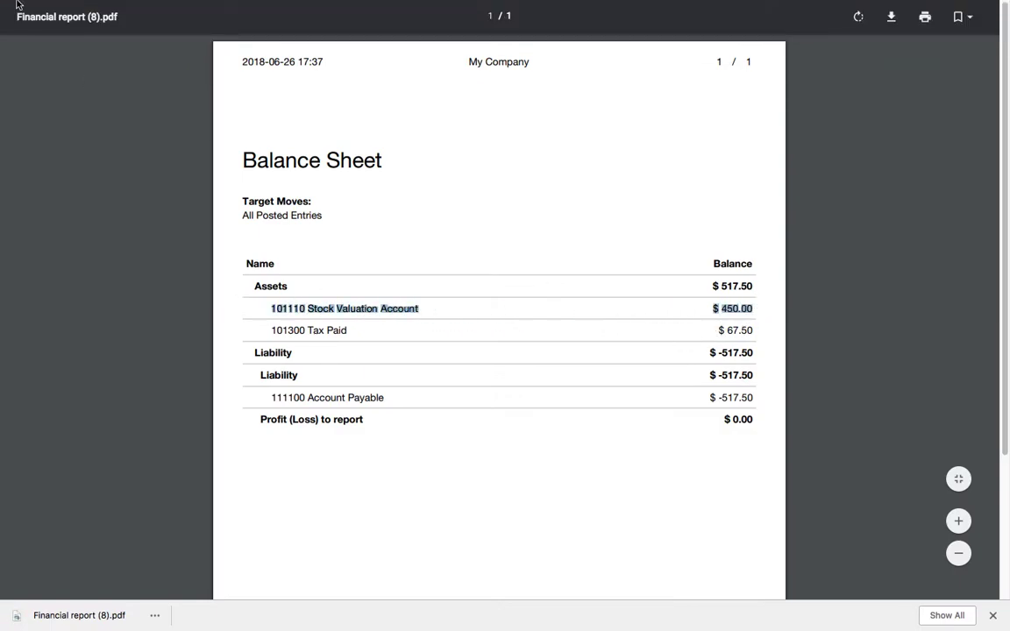
mouse_move(16, 4)
left_click(101, 32)
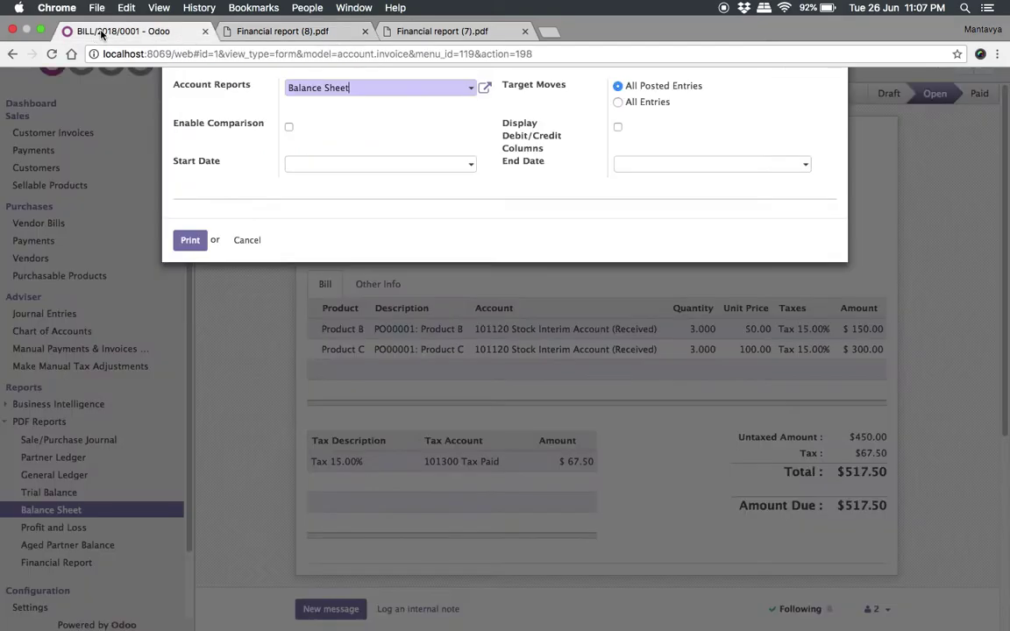
left_click(247, 237)
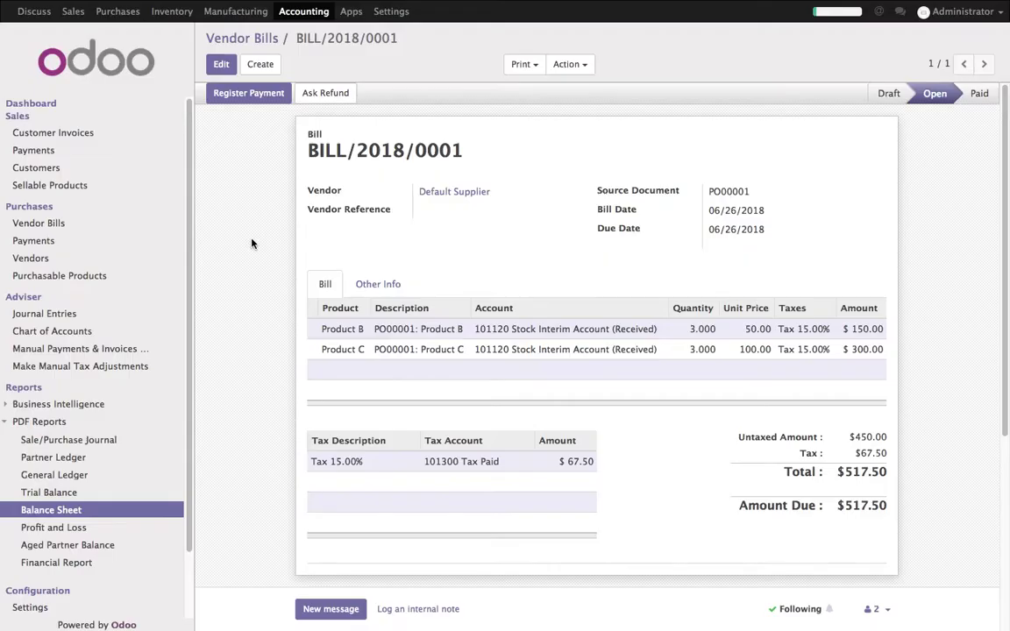
- Open the delivery of sales order SO001 and validate it through an immediate transfer of Product B and Product C
left_click(77, 15)
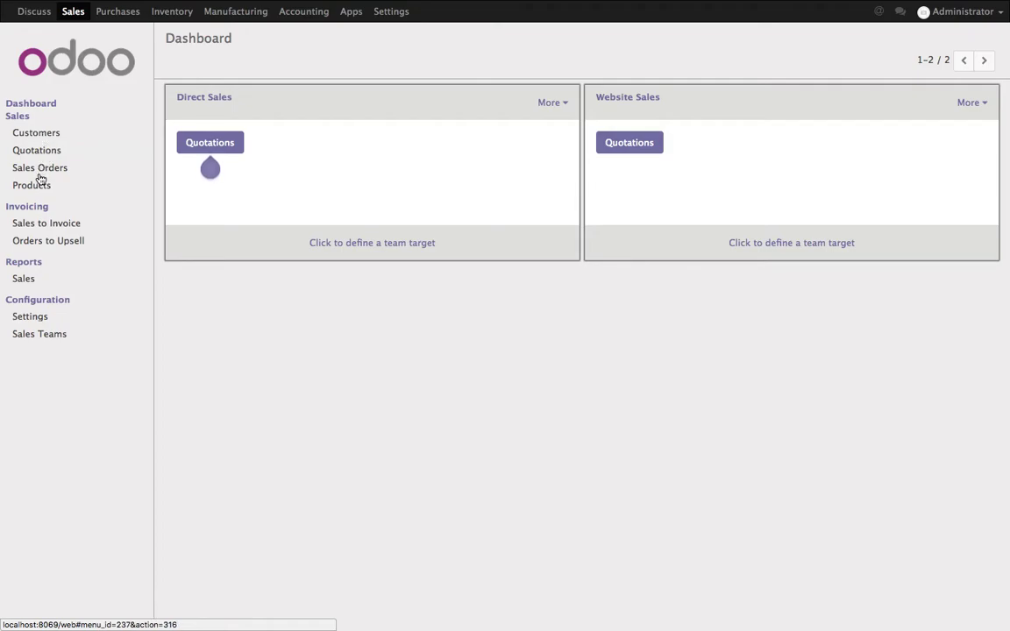
left_click(38, 171)
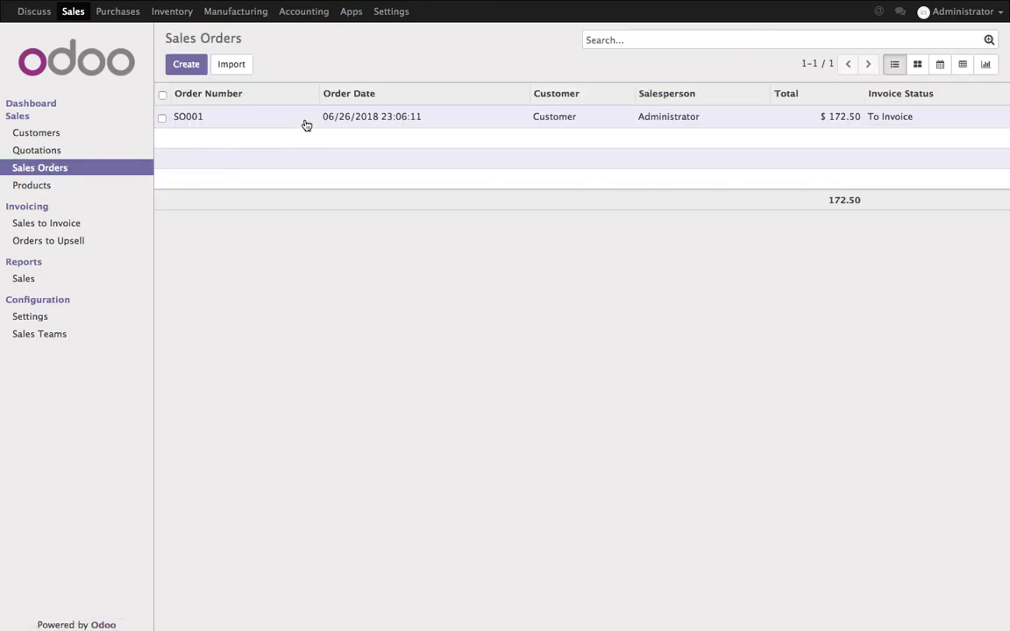
left_click(304, 119)
left_click(793, 136)
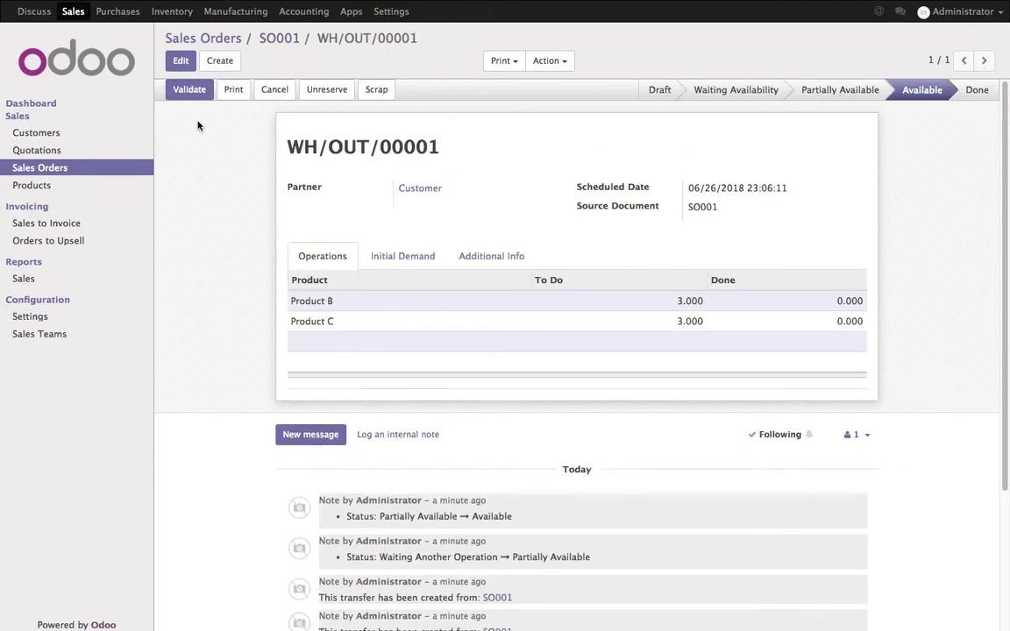
left_click(183, 94)
left_click(184, 137)
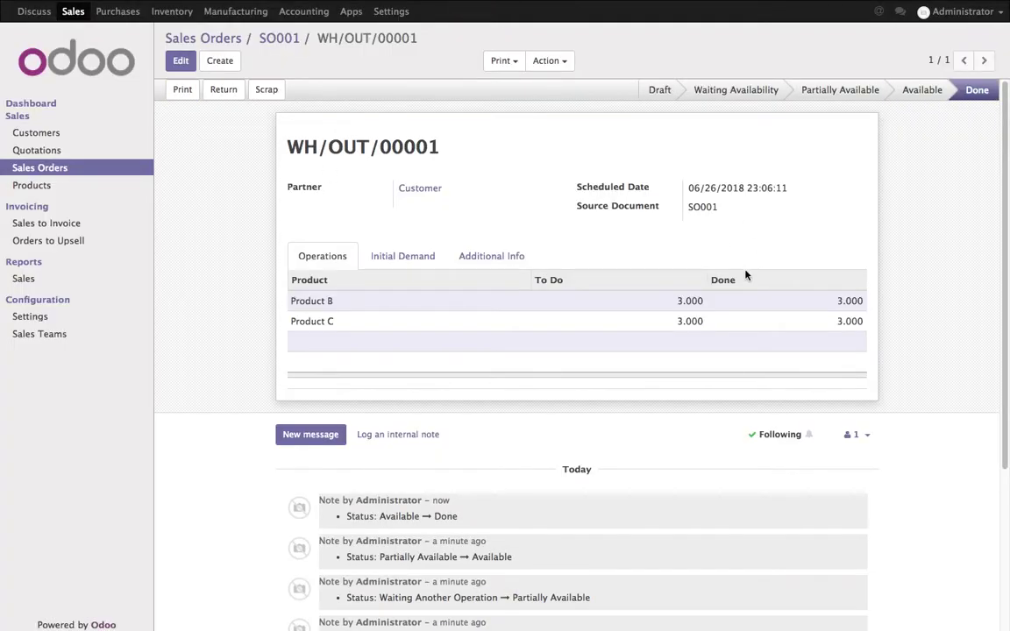
- Replace the terms on sales order SO001 with "before creating invoice lets compute the actual cost price based on the material used in A" and save
left_click(282, 39)
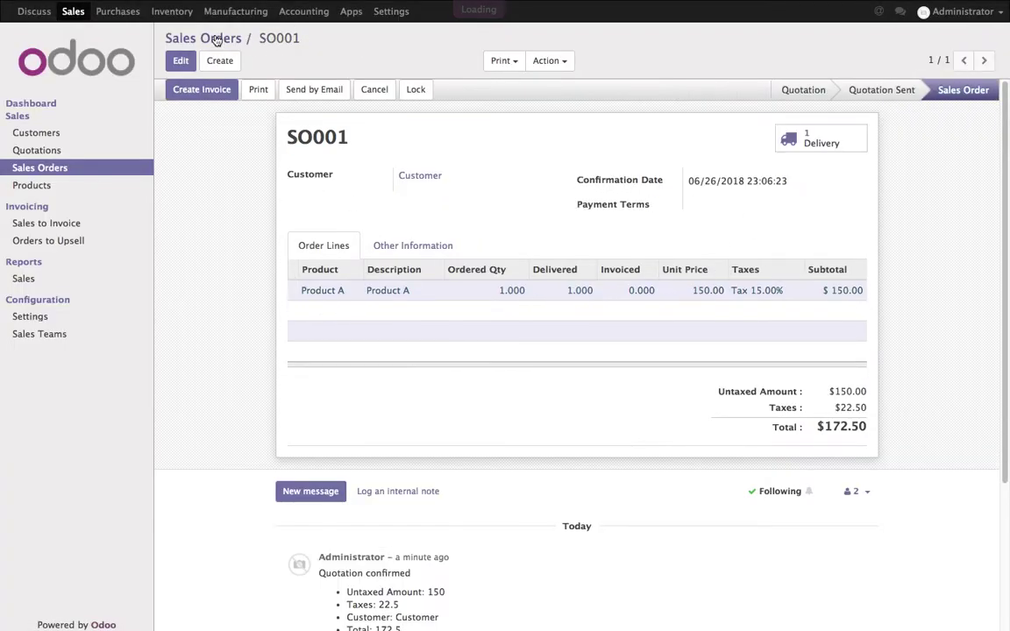
left_click(204, 38)
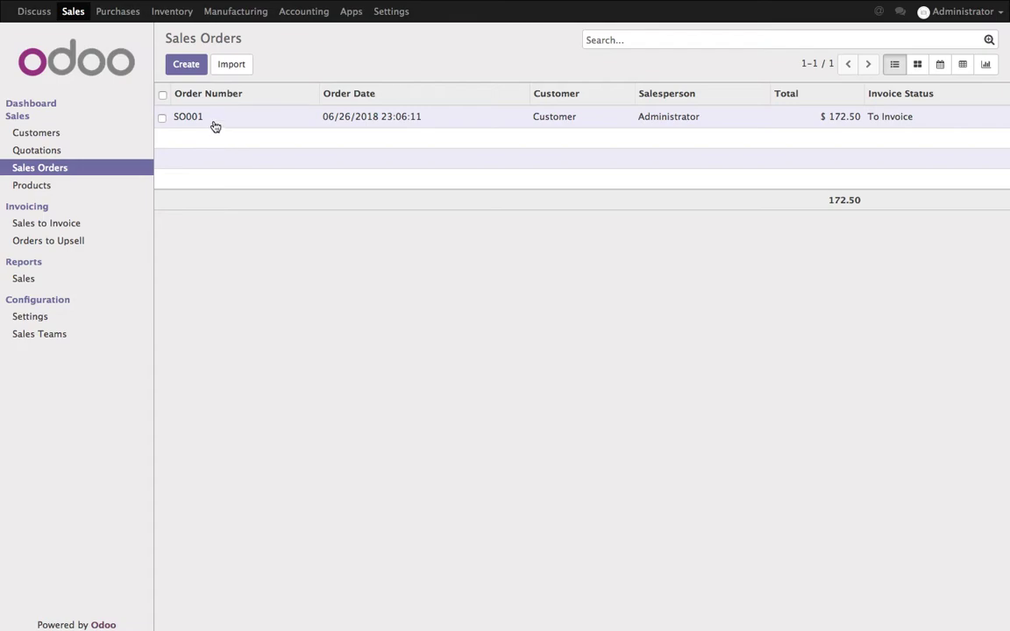
left_click(212, 123)
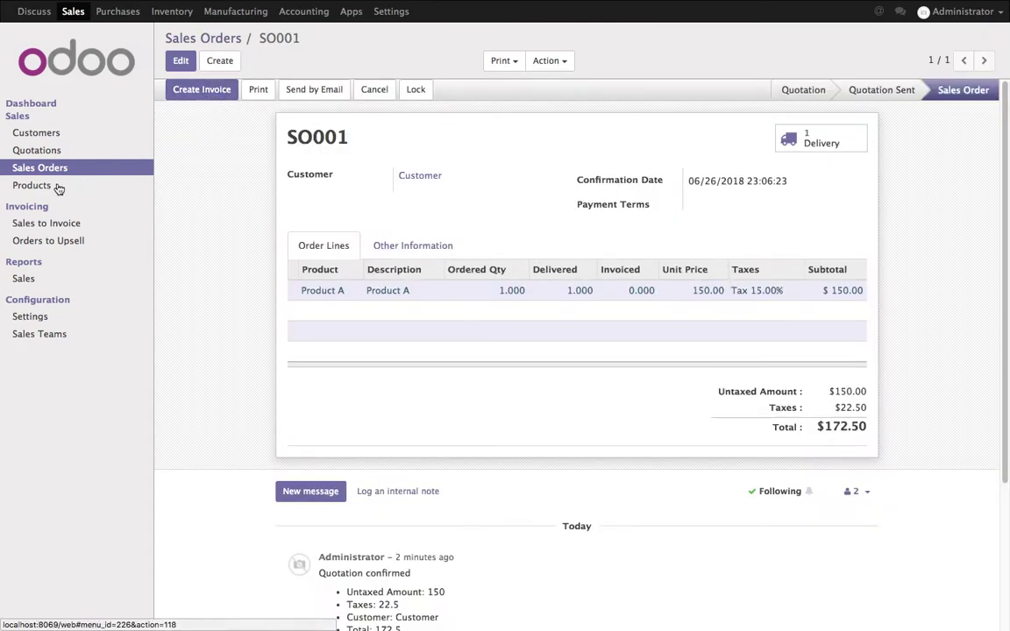
left_click(181, 62)
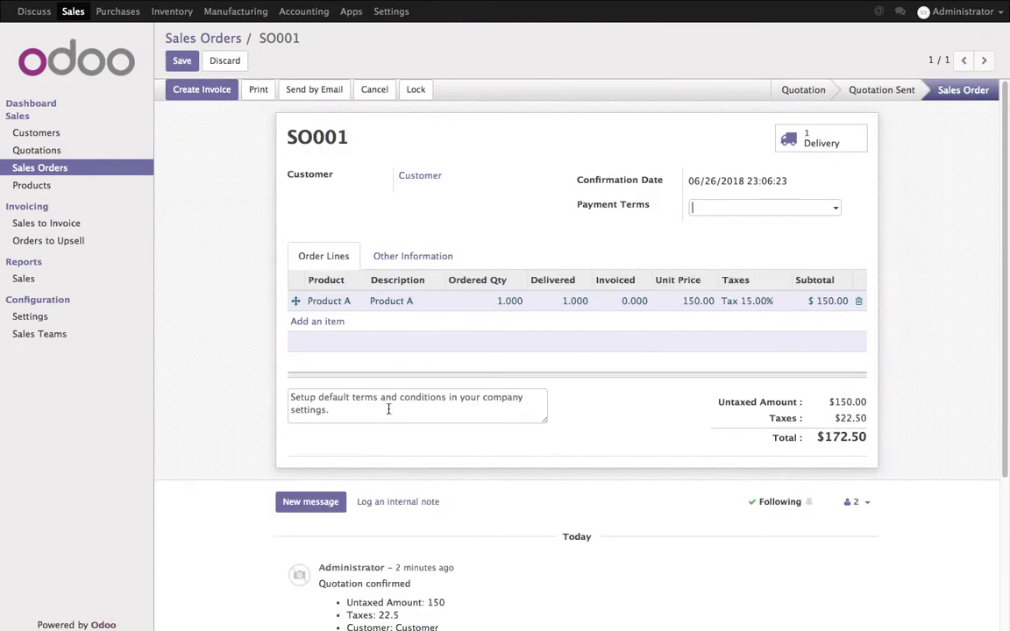
type("be")
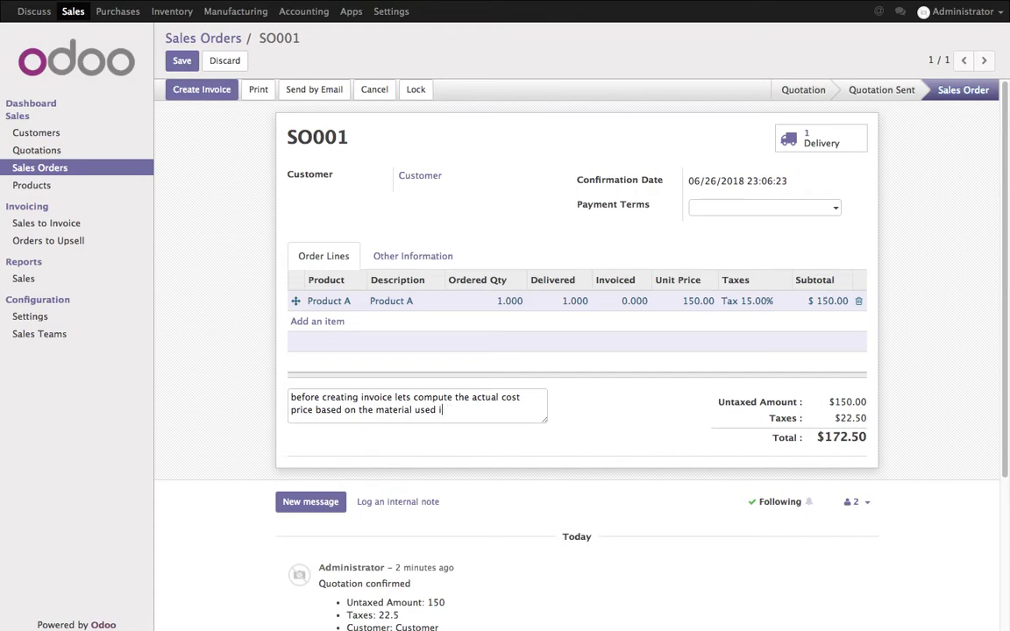
key("alt+s")
left_click(39, 187)
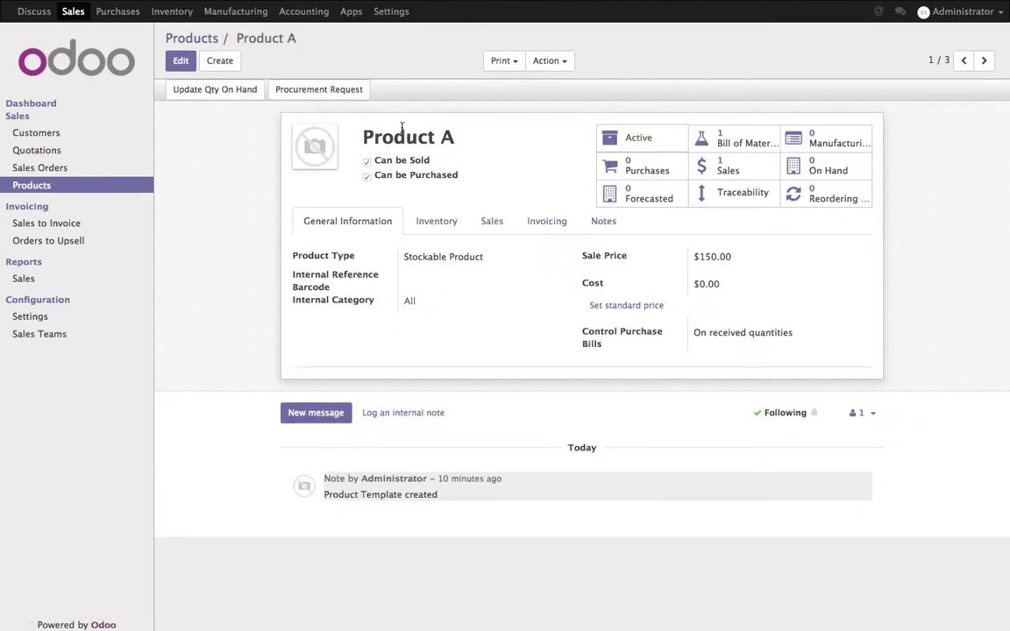
left_click(644, 306)
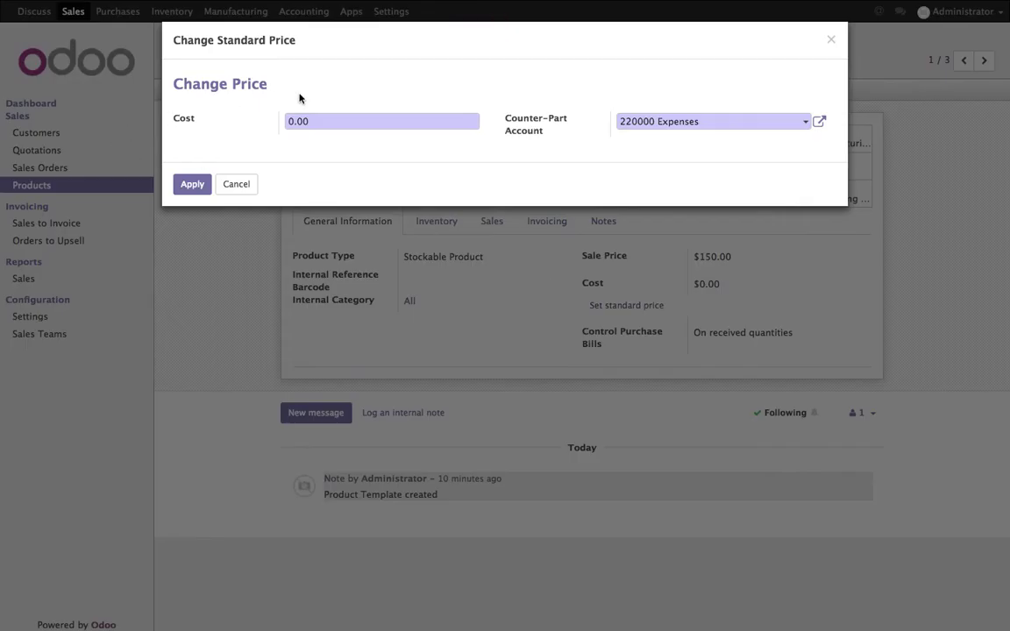
left_click(250, 184)
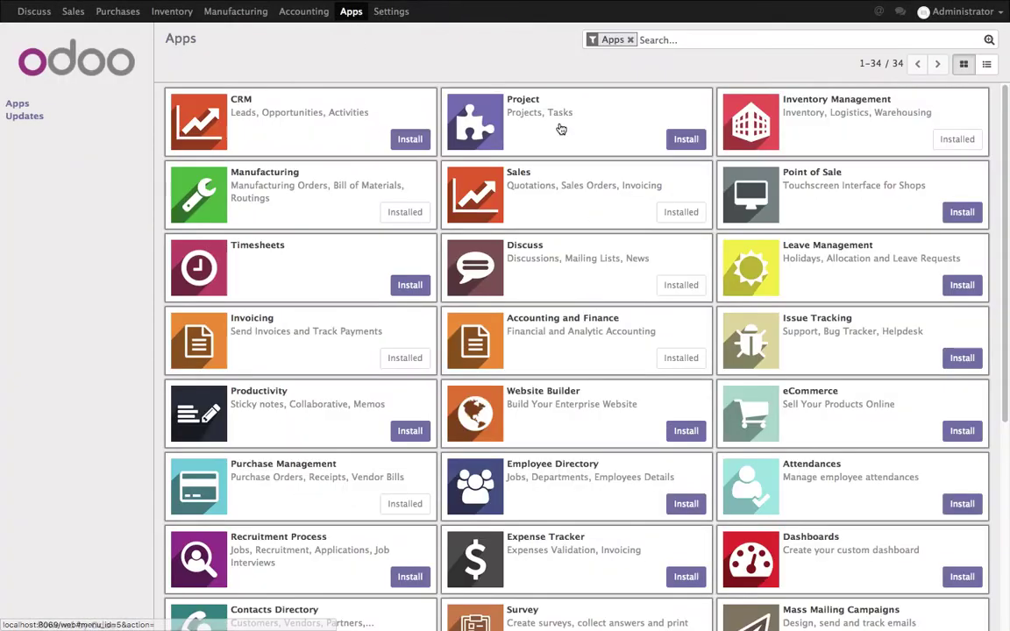
- Search all modules for "ext" without the Apps filter and install "Product extension to track sales and purchases"
type("ext")
key("Return")
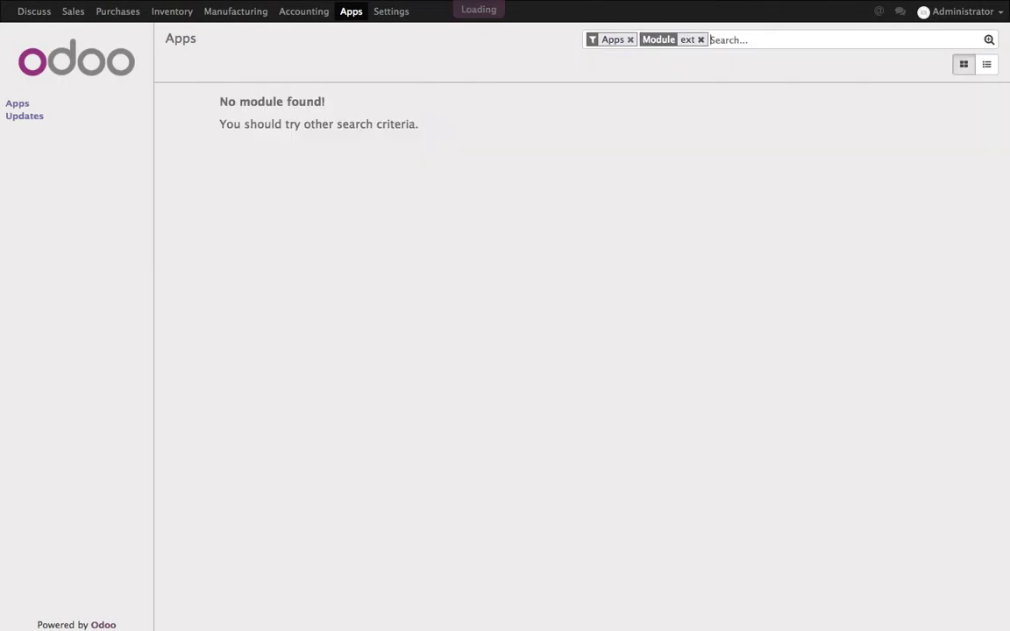
left_click(629, 39)
left_click(590, 111)
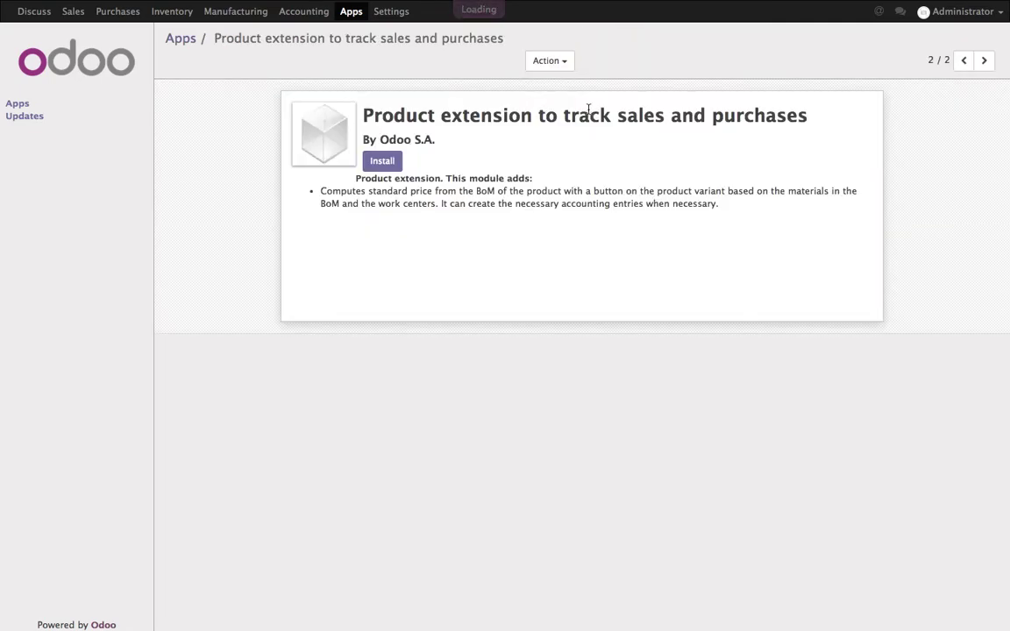
left_click(384, 163)
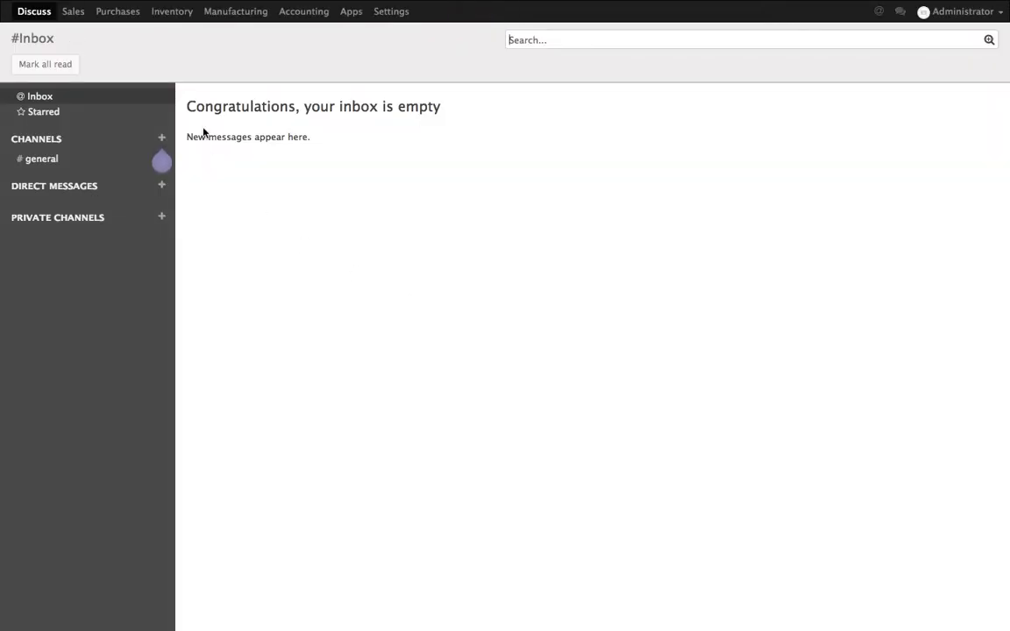
- Compute Product A's cost from its BOM and apply 450.00 with 220000 Expenses as the counter-part account
left_click(72, 11)
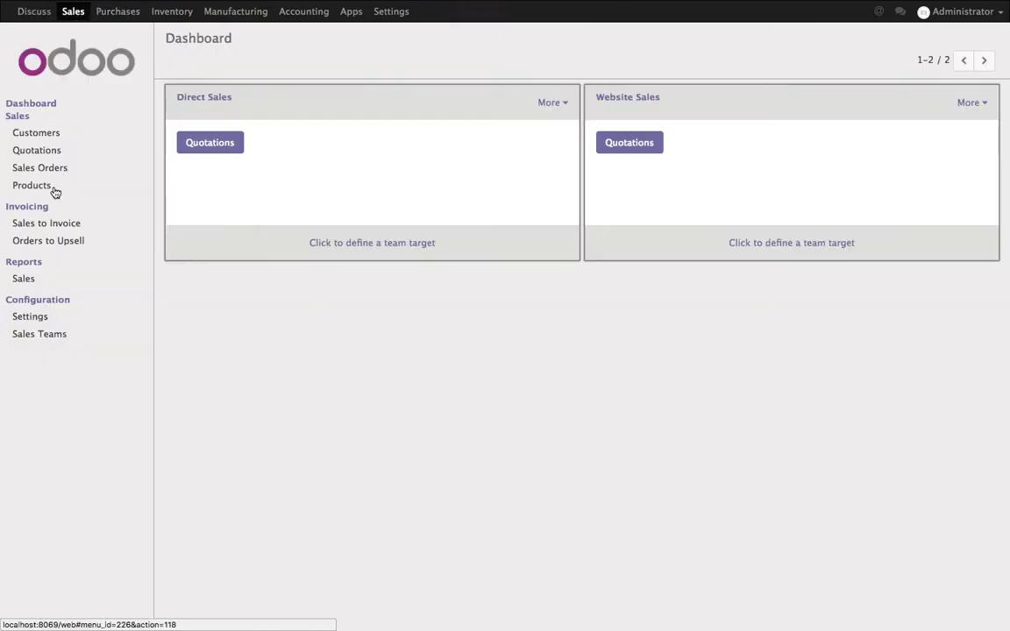
left_click(52, 188)
left_click(301, 112)
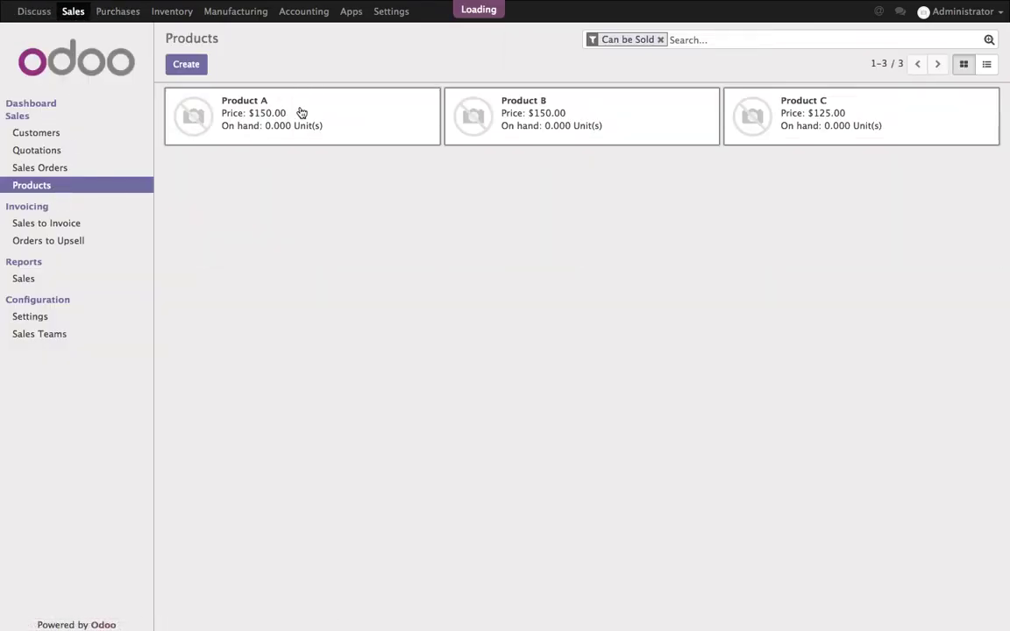
left_click(662, 307)
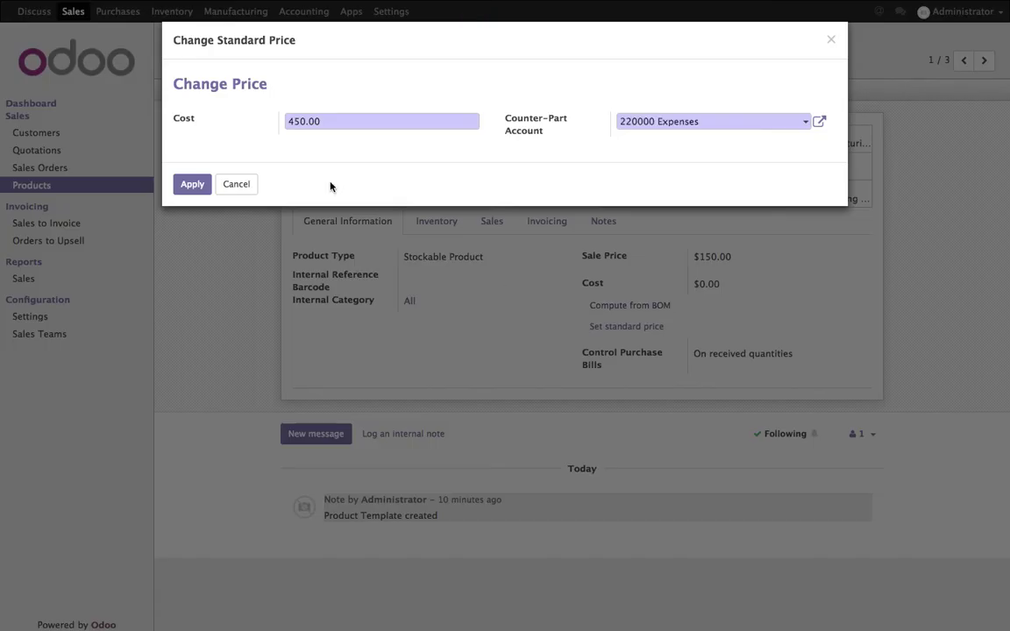
left_click(193, 184)
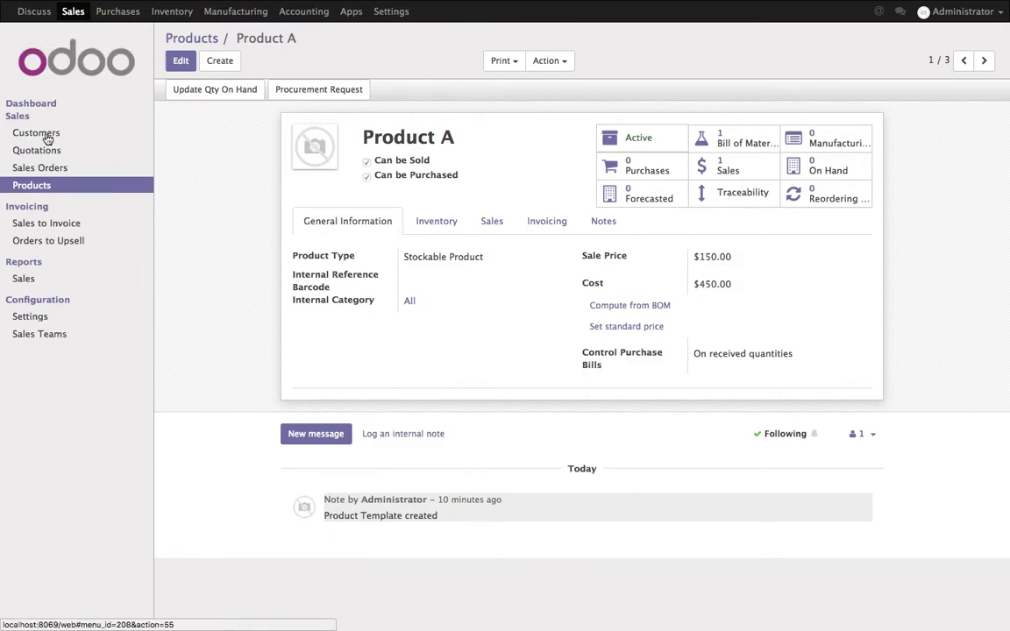
- Create an invoice for the invoiceable lines of sales order SO001 and validate it
left_click(48, 138)
left_click(99, 154)
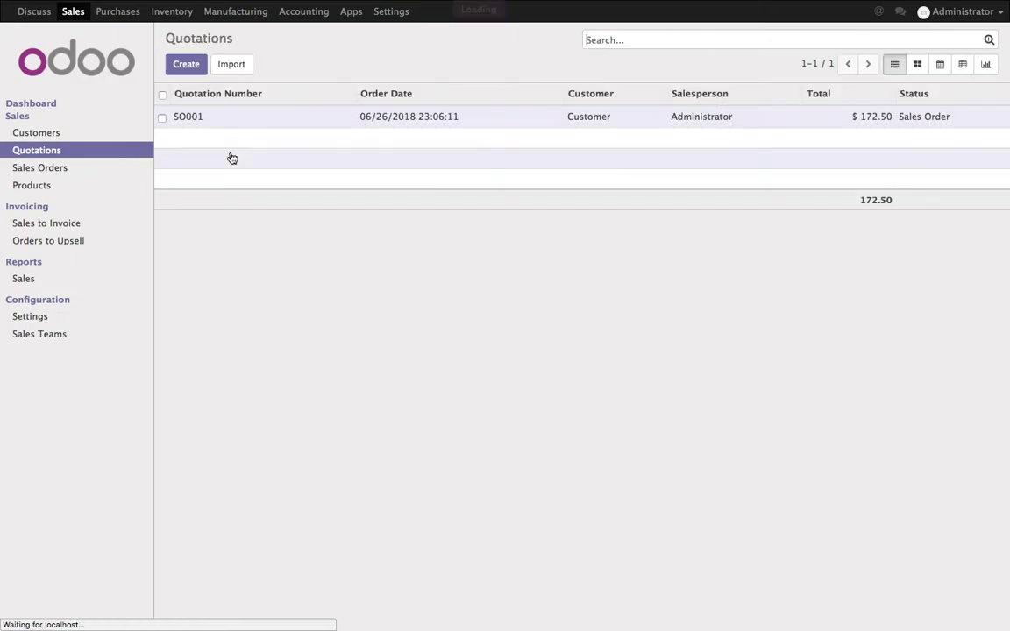
left_click(248, 121)
left_click(213, 92)
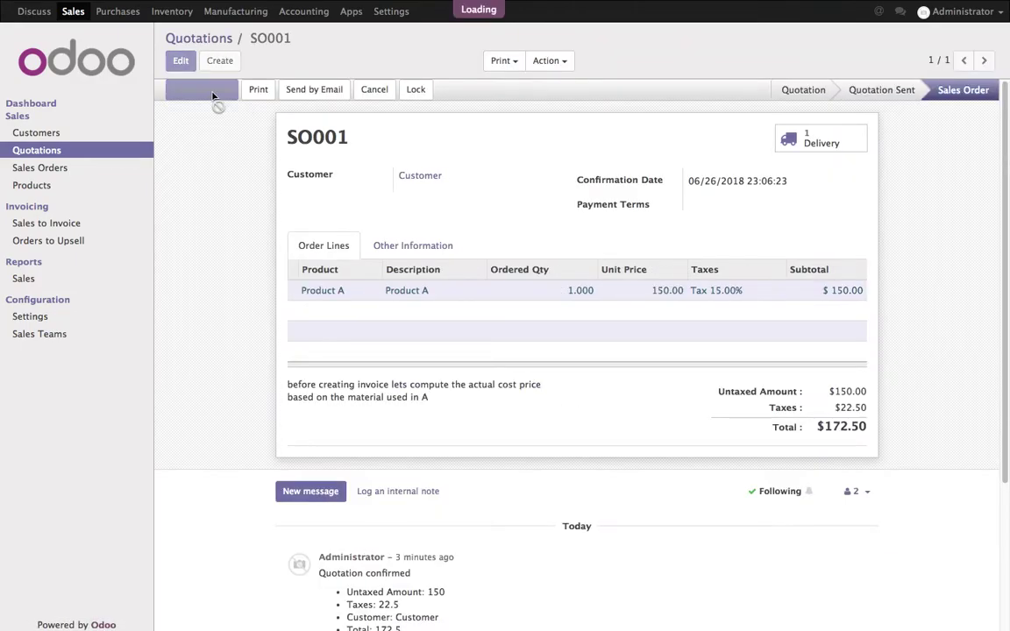
left_click(250, 224)
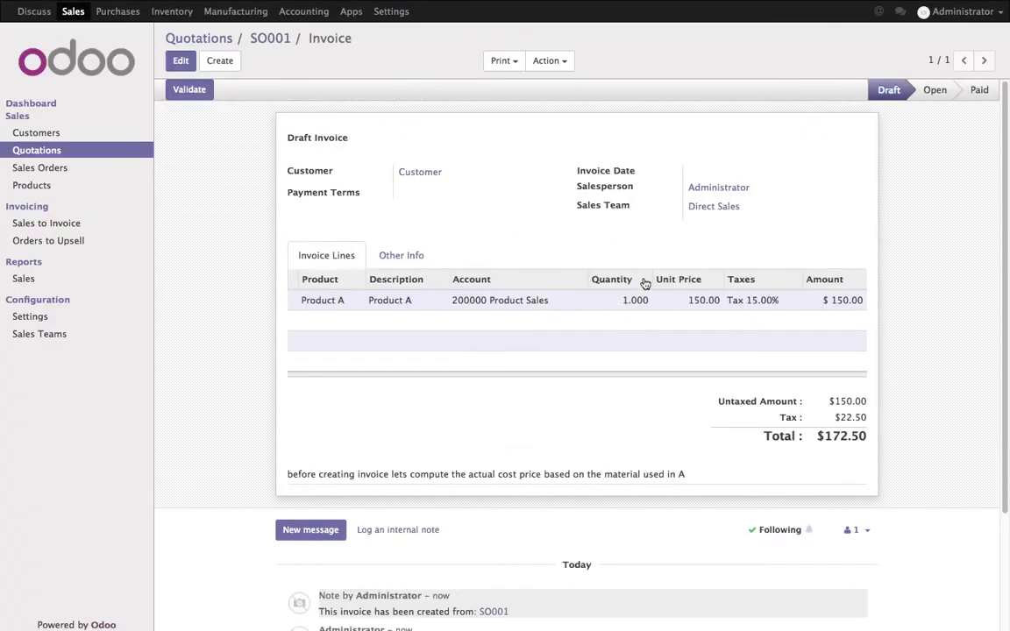
left_click(183, 94)
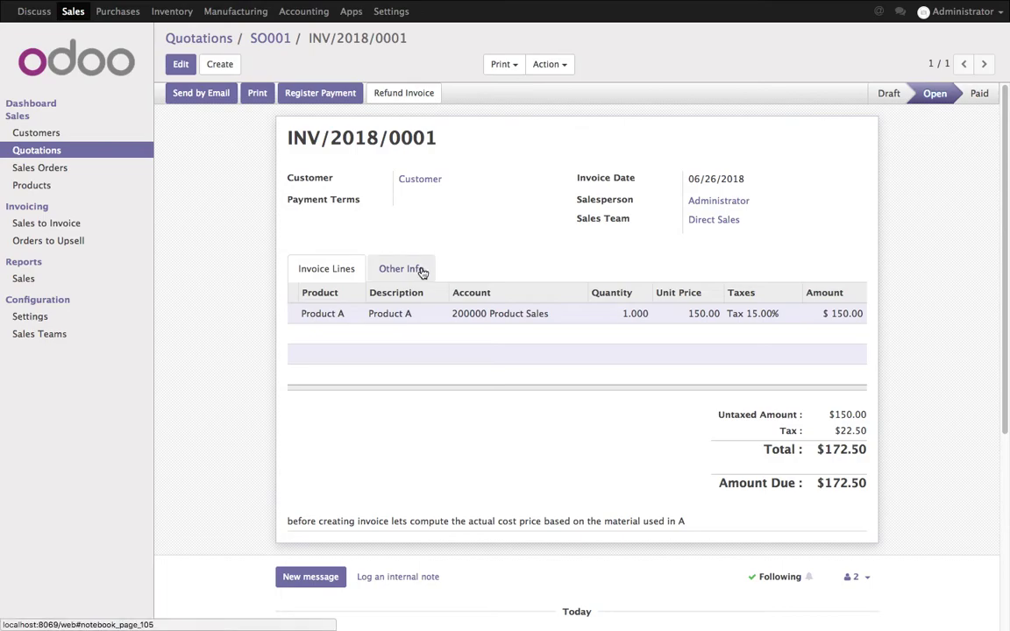
- Open the journal entry of the validated invoice and examine its Expenses and Stock Interim Account (Delivered) lines
left_click(410, 268)
left_click(749, 308)
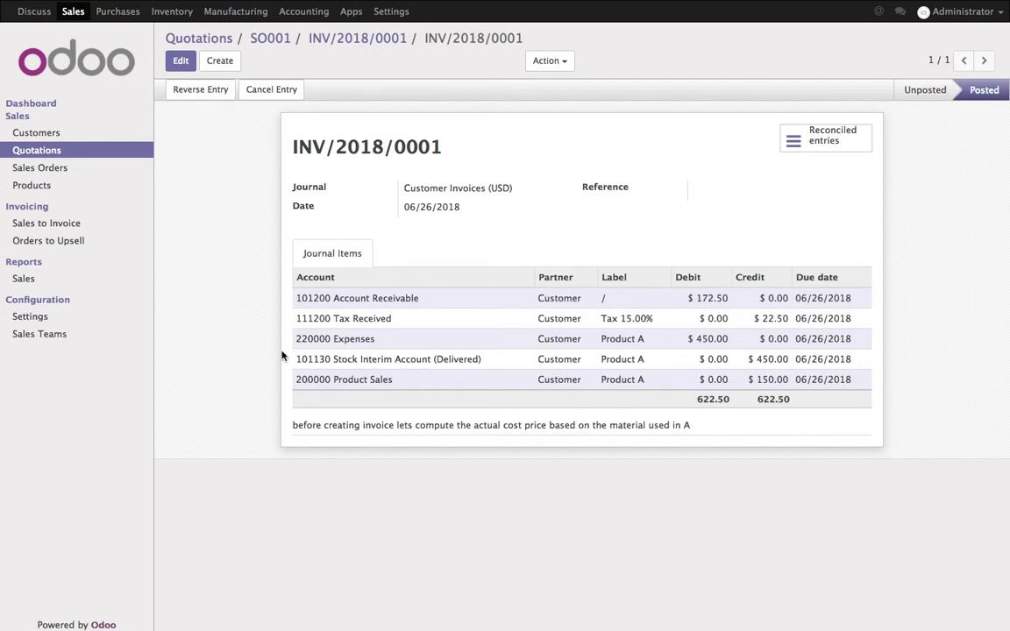
left_click_drag(285, 342, 872, 368)
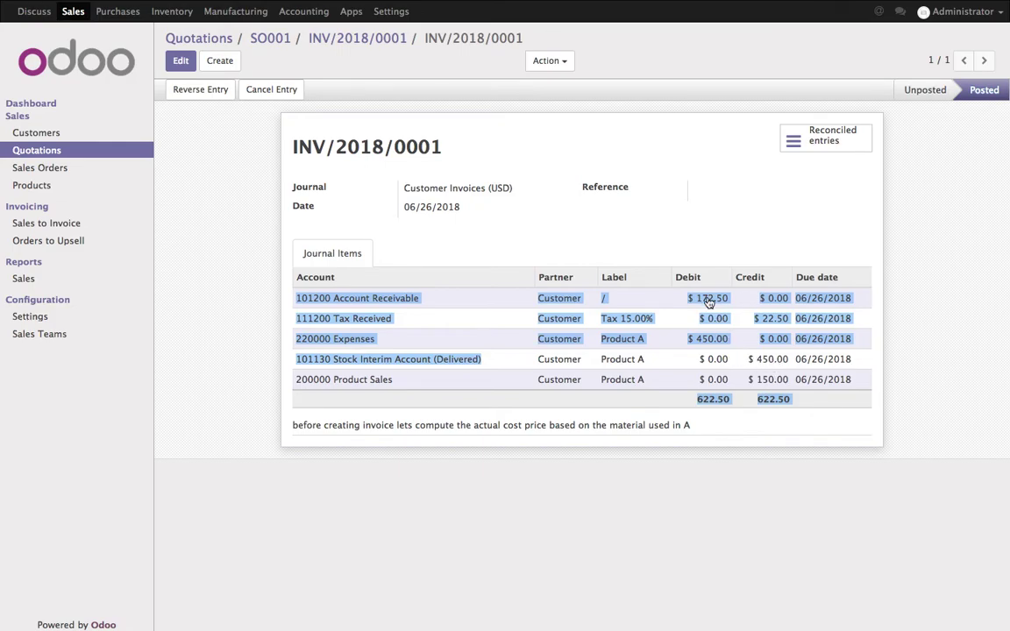
- Append "Of course we have a loss as we sold Product A at 150 which actually cost us 450" to SO001's terms and save
left_click(316, 39)
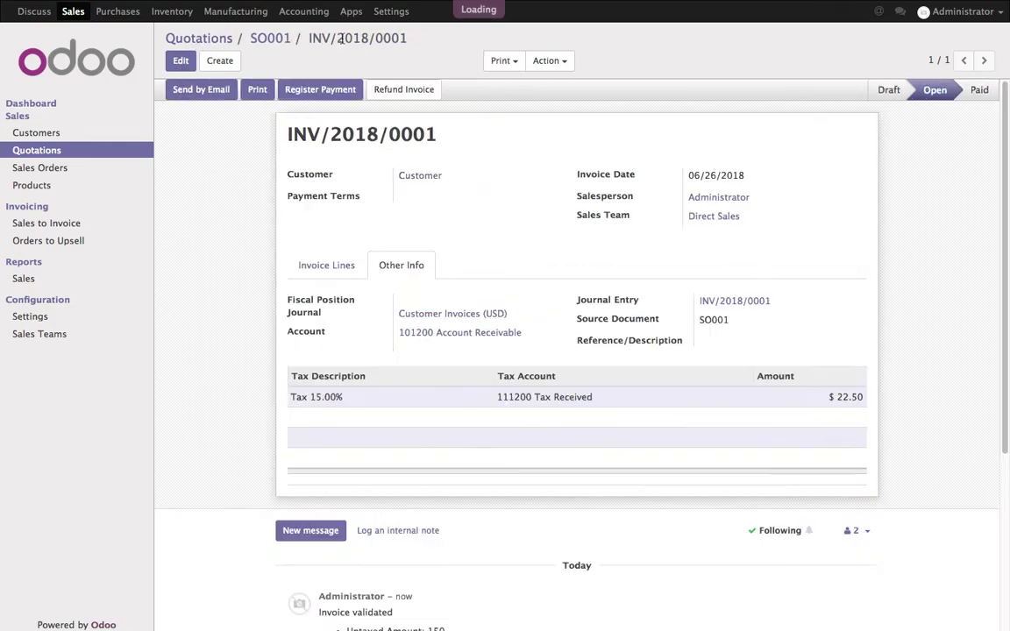
left_click(270, 39)
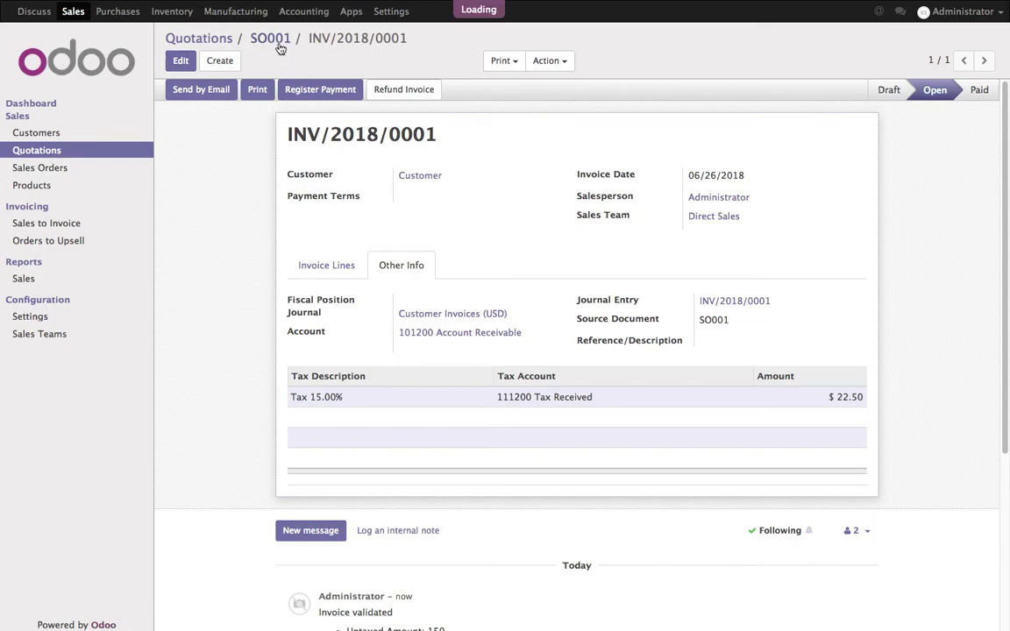
left_click(180, 60)
left_click(465, 416)
key("Return")
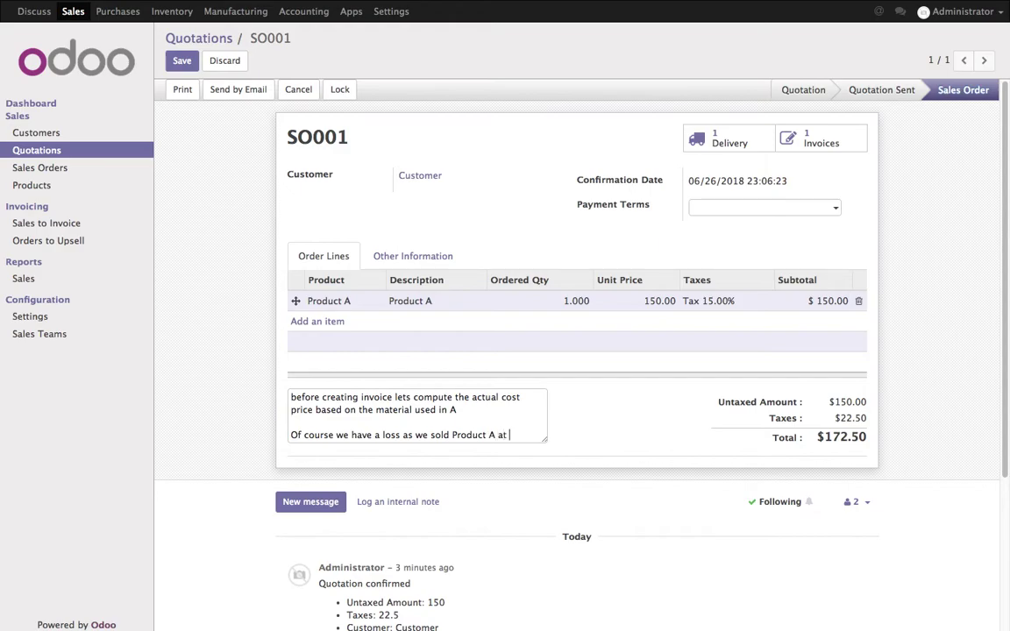
type("which actually cost us 450")
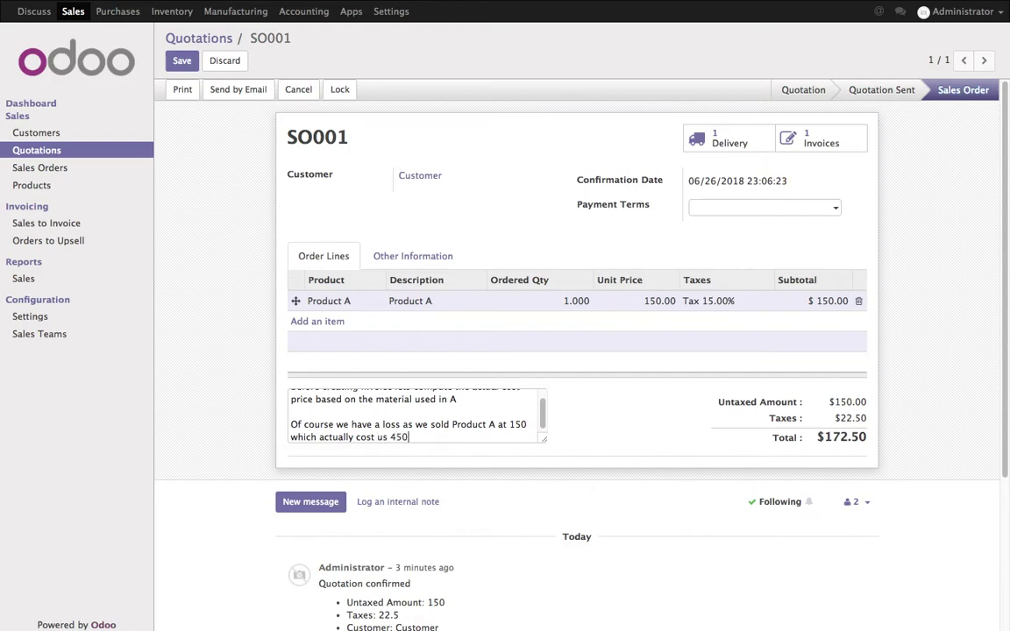
left_click(181, 61)
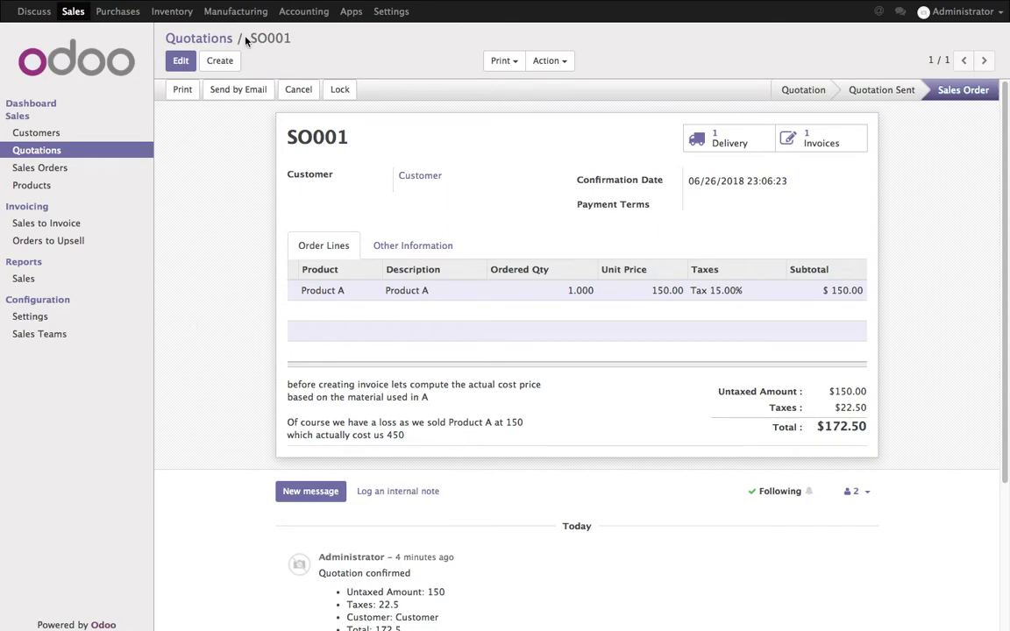
- Print the Profit and Loss report for all posted entries and examine the Product Sales and Expenses balances in the PDF
left_click(303, 11)
left_click(70, 420)
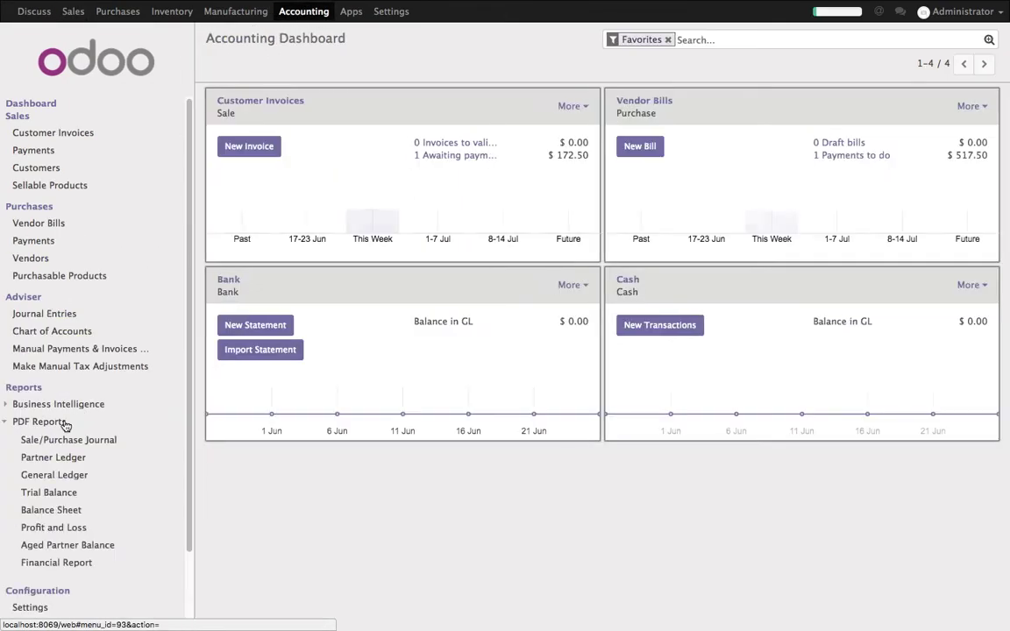
left_click(62, 526)
left_click(199, 242)
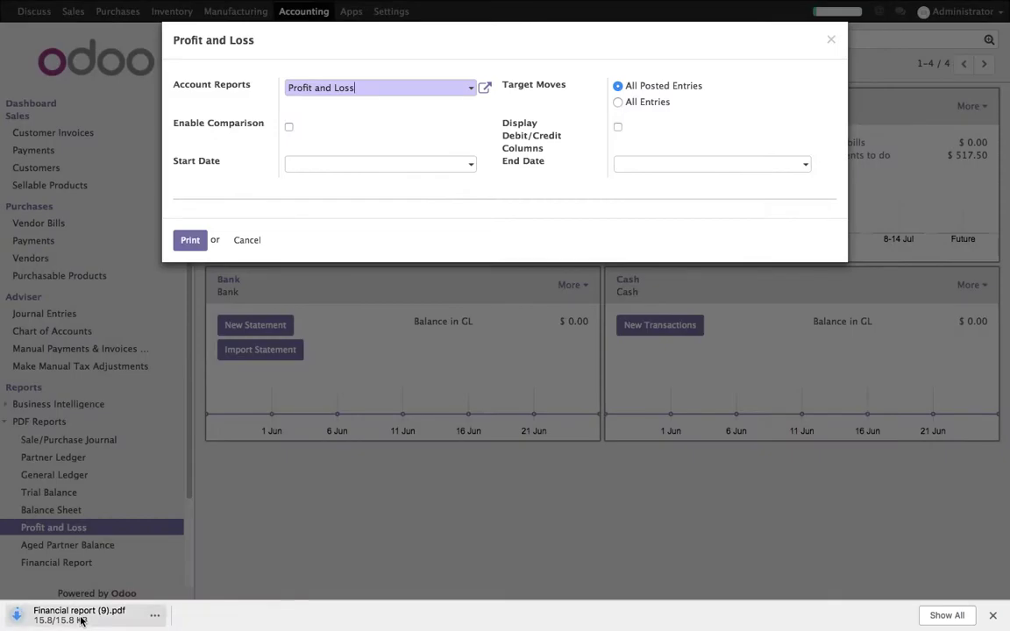
left_click(79, 614)
left_click_drag(721, 308, 759, 308)
left_click_drag(723, 356, 766, 354)
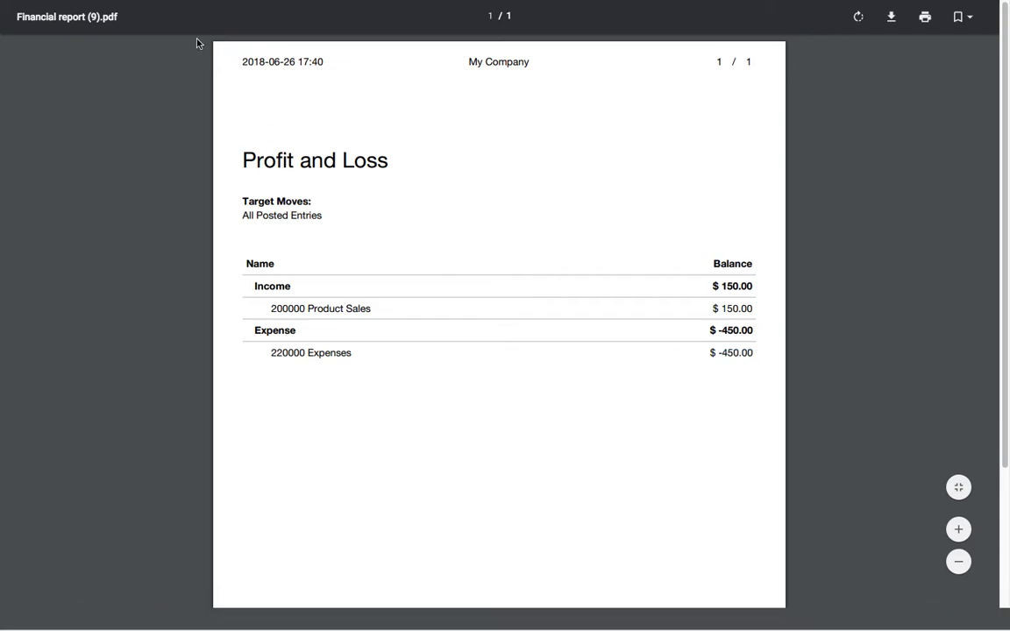
mouse_move(175, 7)
left_click(152, 34)
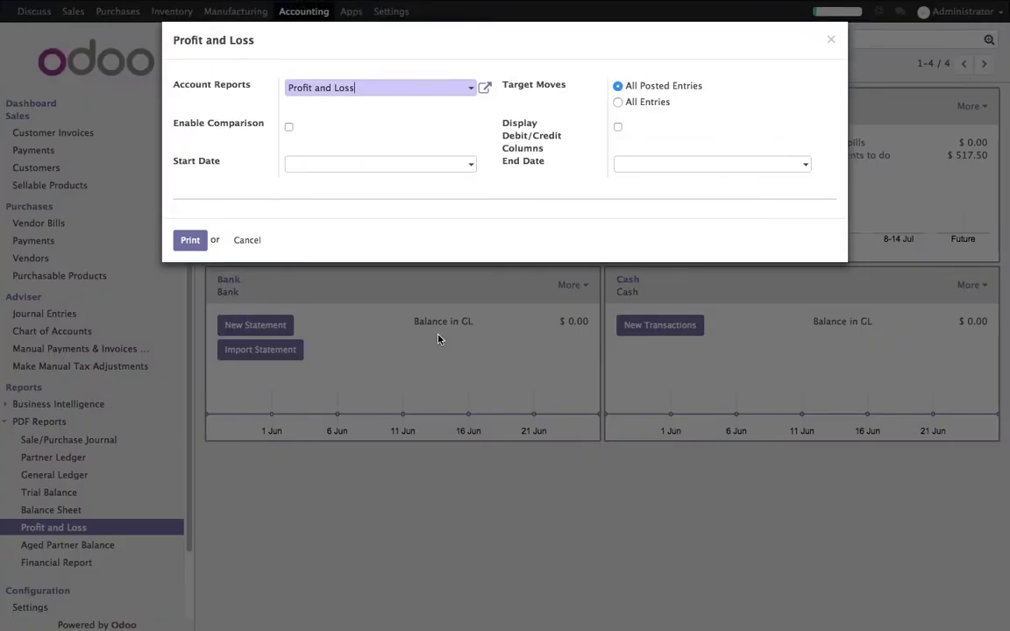
left_click(244, 242)
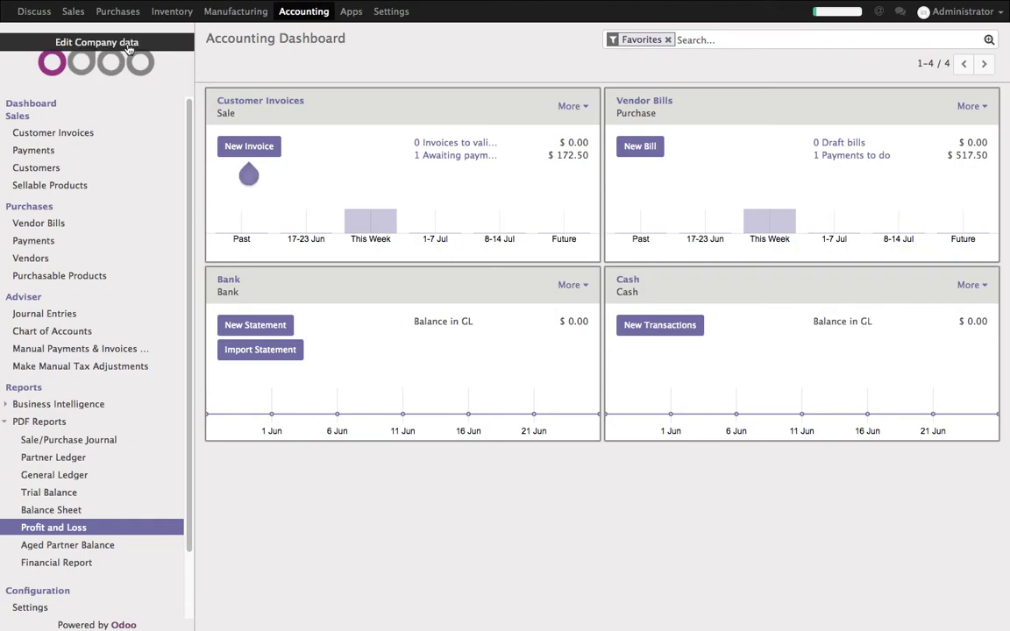
left_click(78, 18)
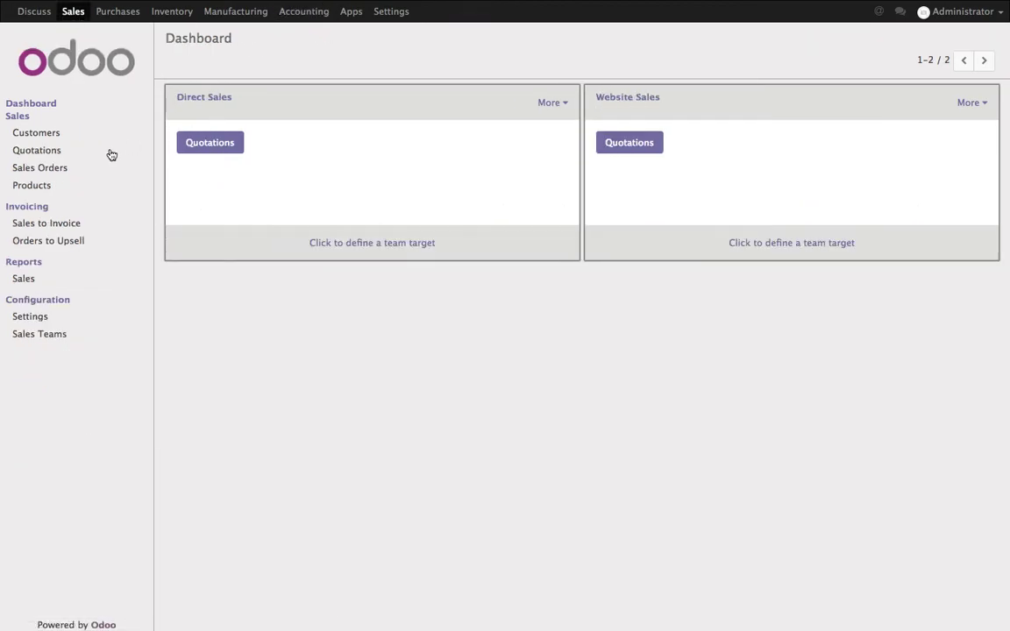
left_click(66, 154)
left_click(195, 63)
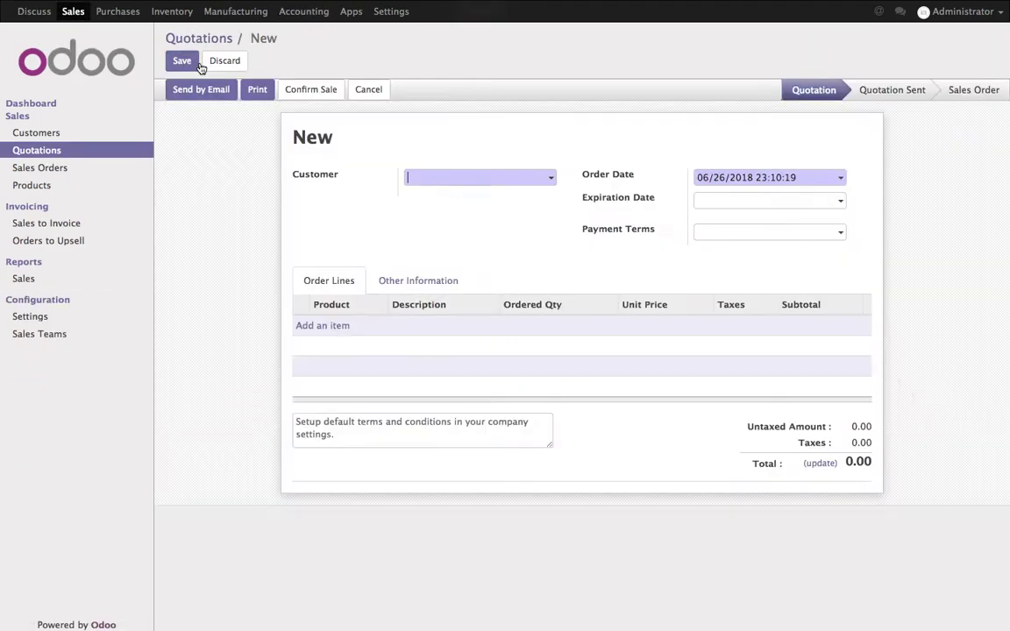
- Open the Inventory Valuation report to check the value of stockable products in internal locations
left_click(175, 13)
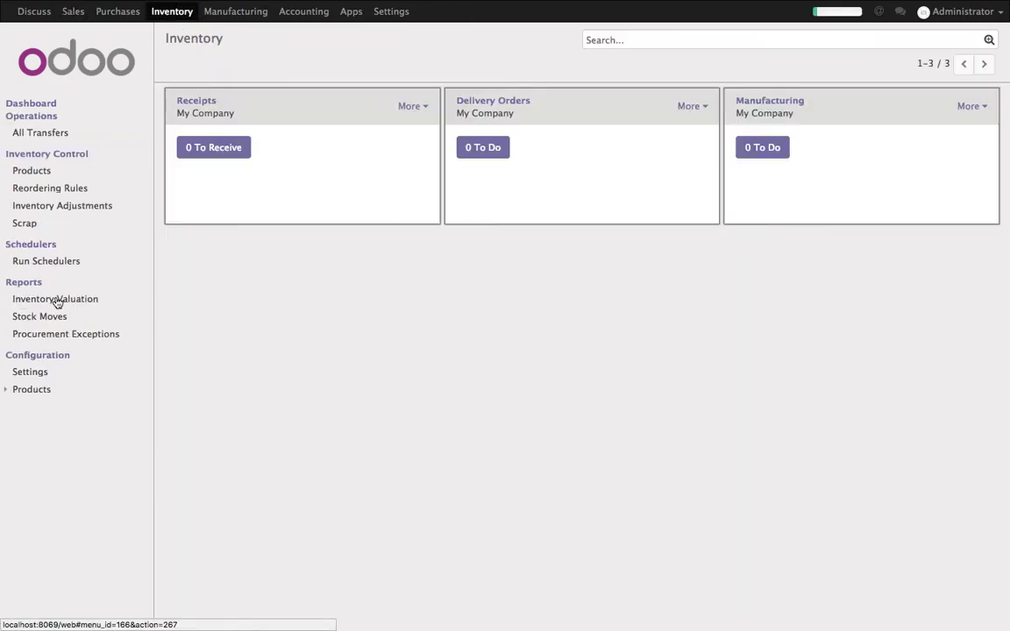
left_click(56, 300)
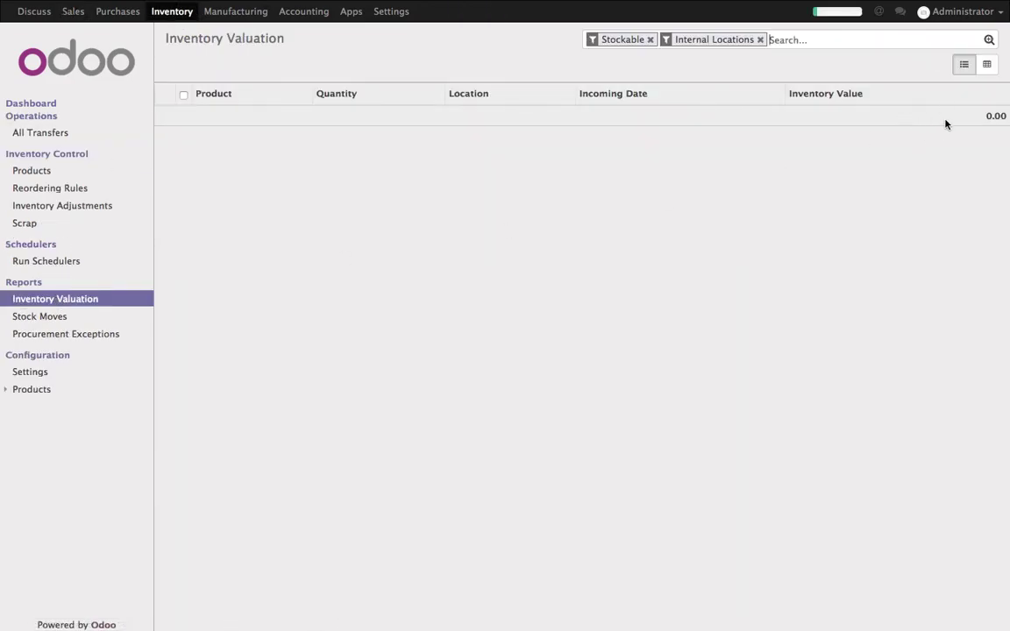
- Create a new sales quotation for the customer "Customer" with one order line for Product A
left_click(77, 16)
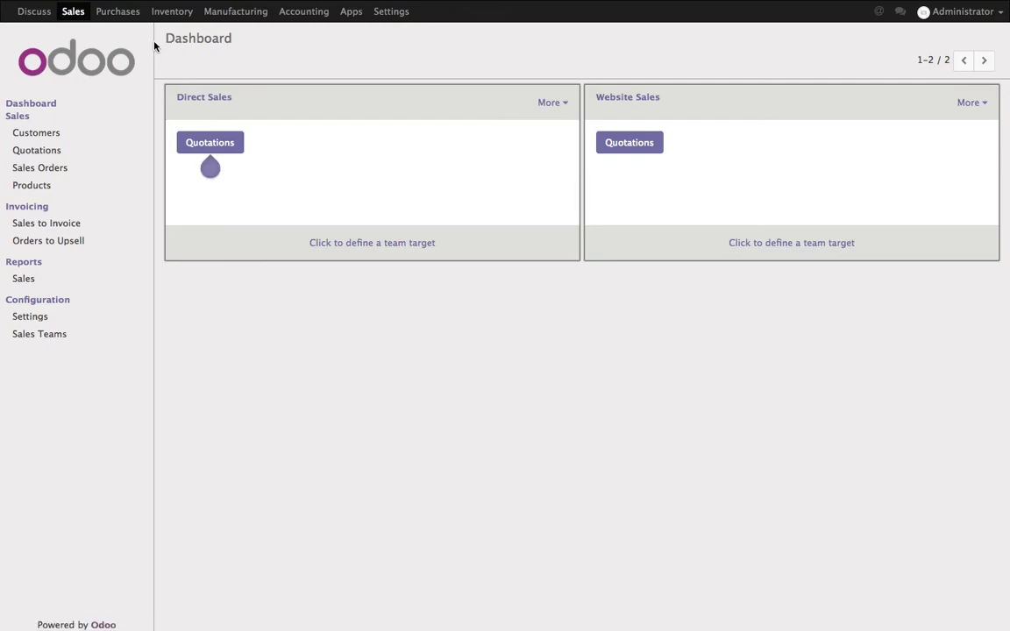
left_click(39, 150)
left_click(181, 61)
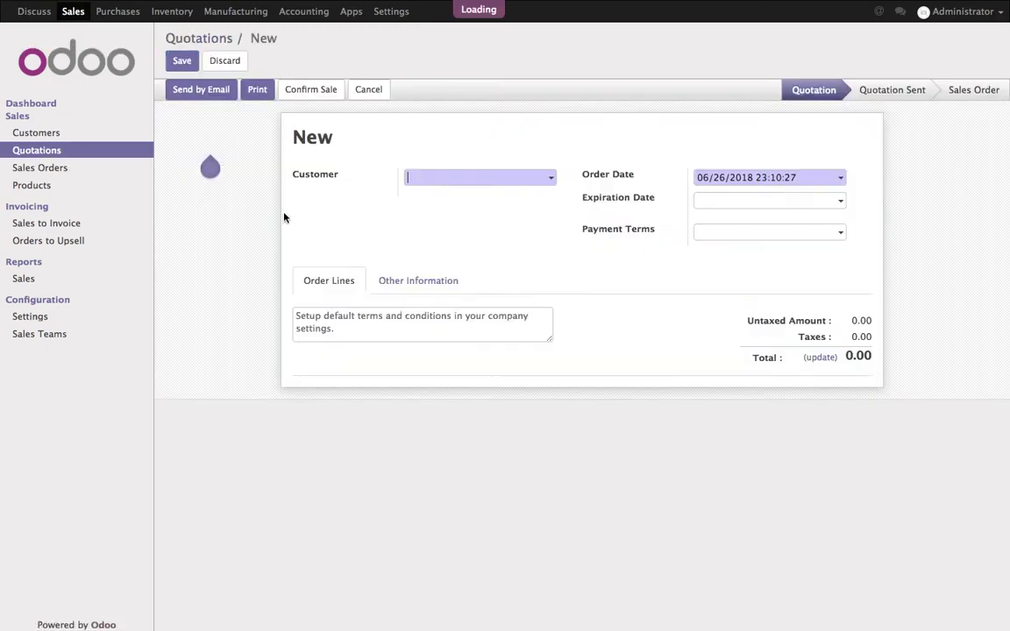
left_click(462, 179)
left_click(467, 198)
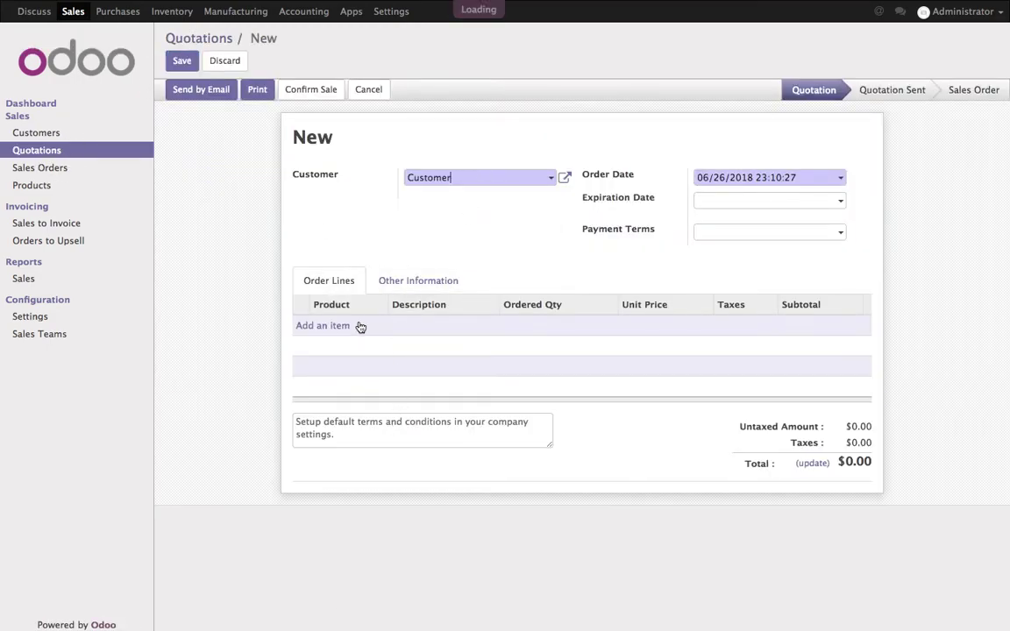
left_click(351, 326)
left_click(349, 332)
left_click(351, 347)
- Set the quotation's terms to "lets do one more example at different cost price", save it and confirm the sale
left_click(381, 449)
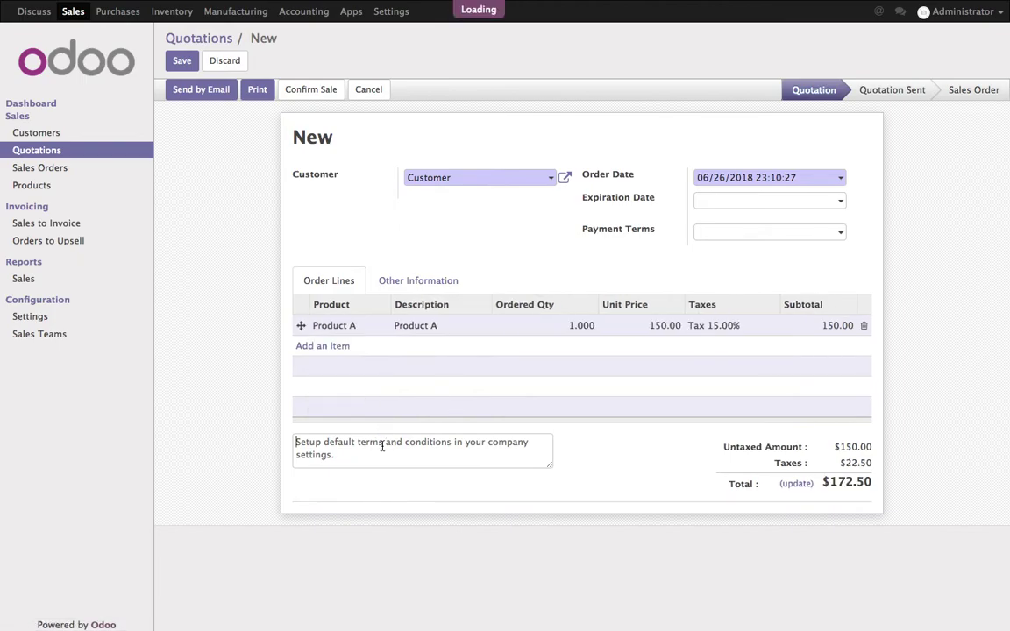
type("le")
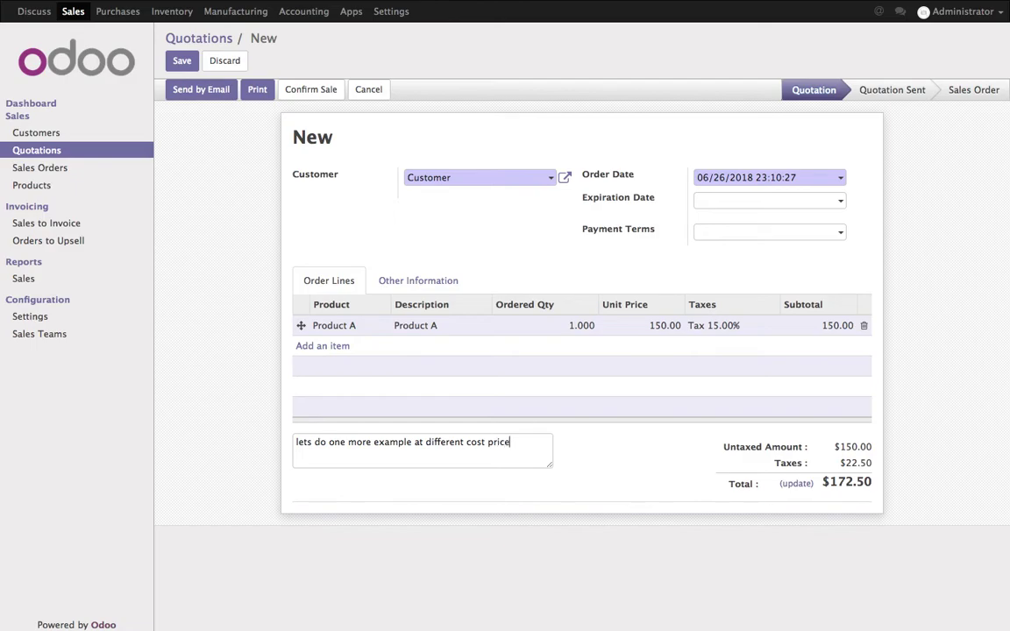
left_click(180, 61)
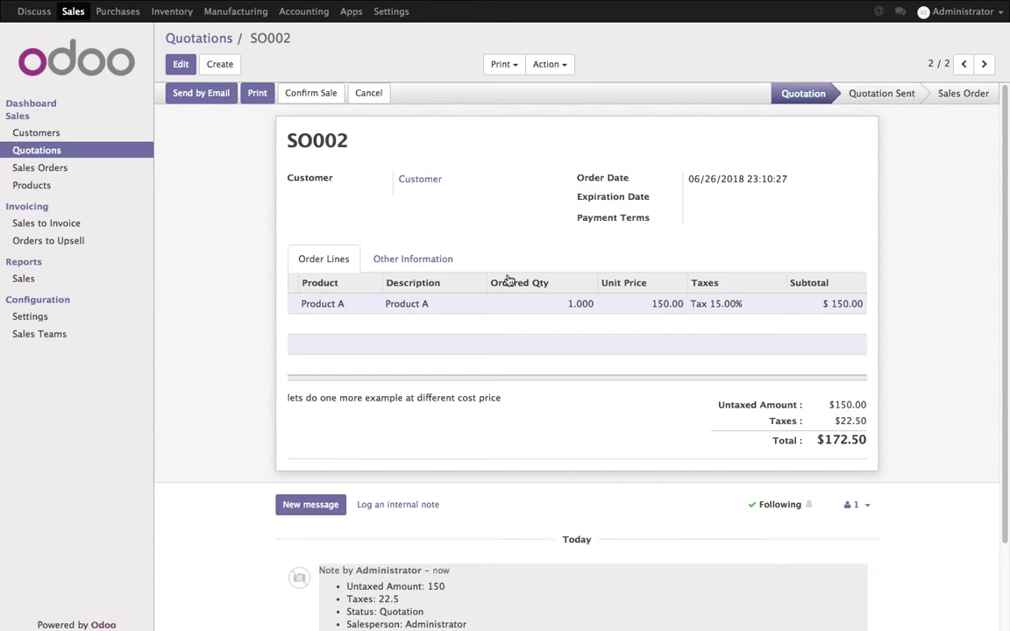
left_click(313, 95)
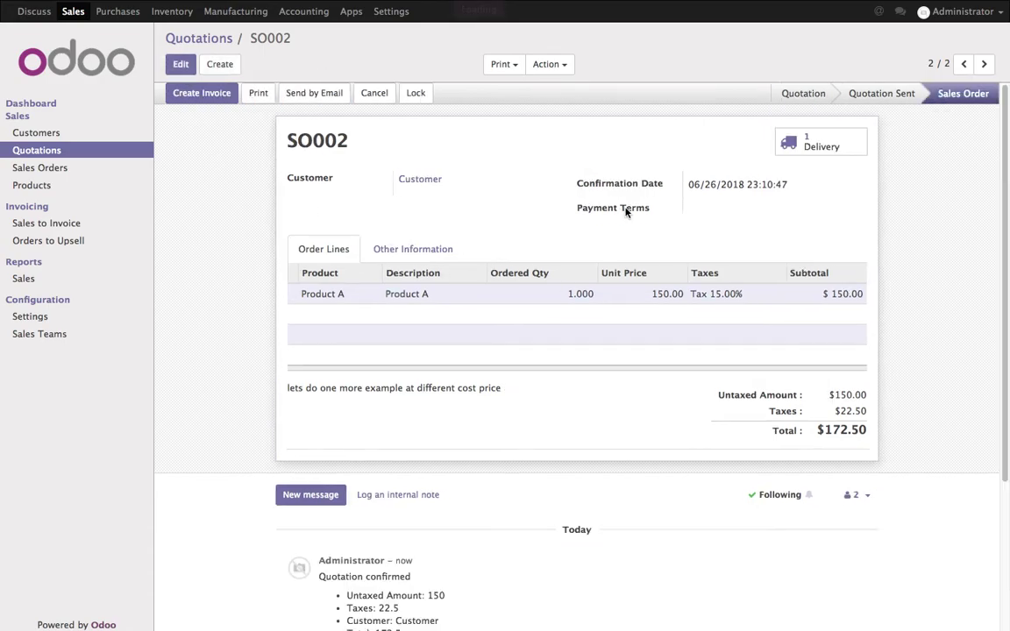
- In request for quotation PO00002, set the unit price of Product B to 60 and Product C to 120, clear the terms and save
left_click(111, 14)
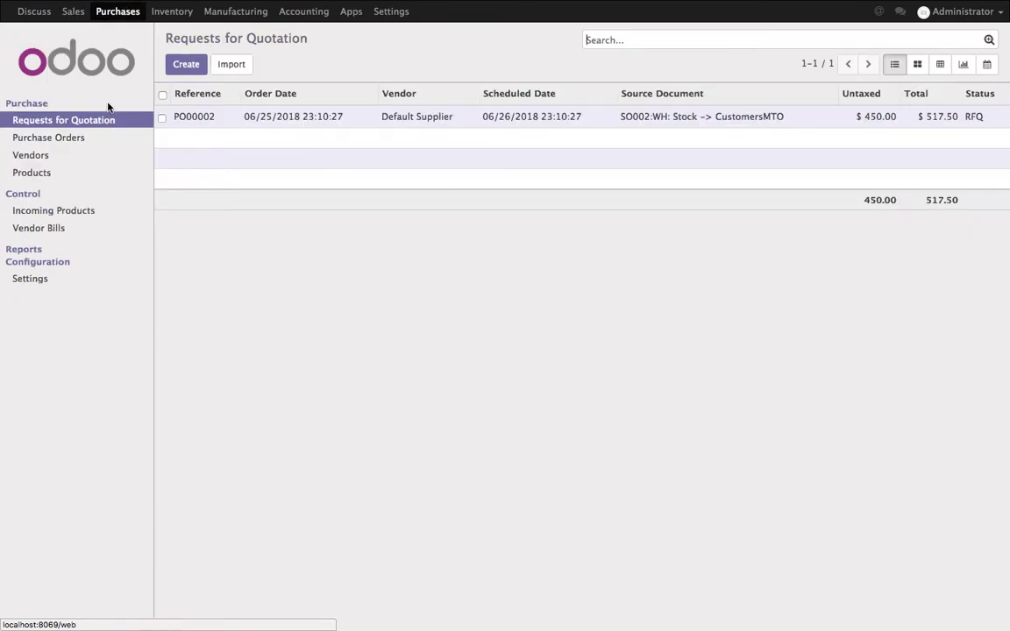
left_click(527, 120)
left_click(181, 61)
left_click(703, 318)
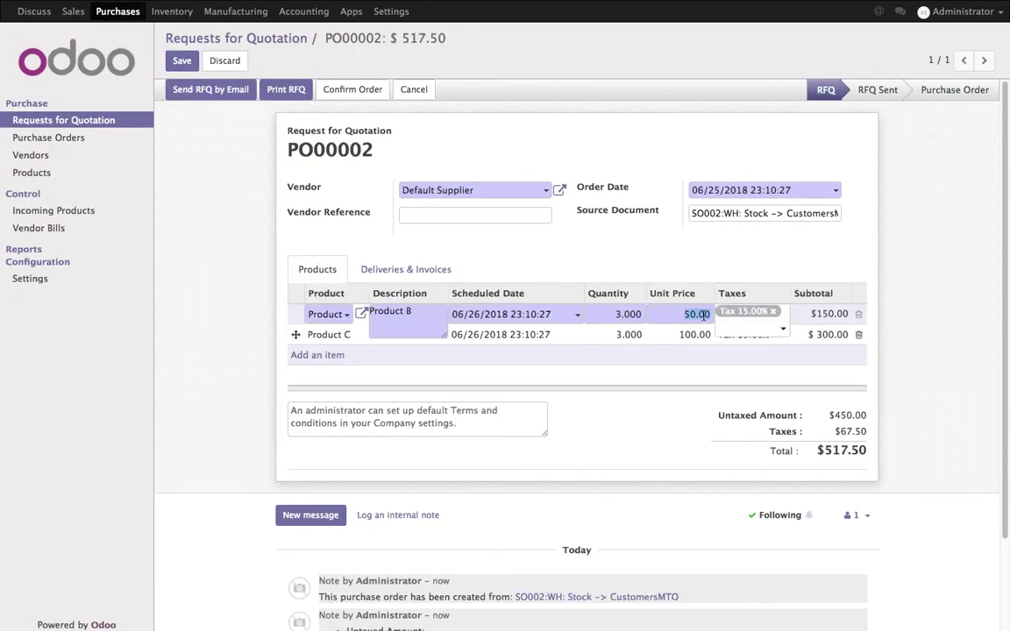
type("60")
left_click(699, 334)
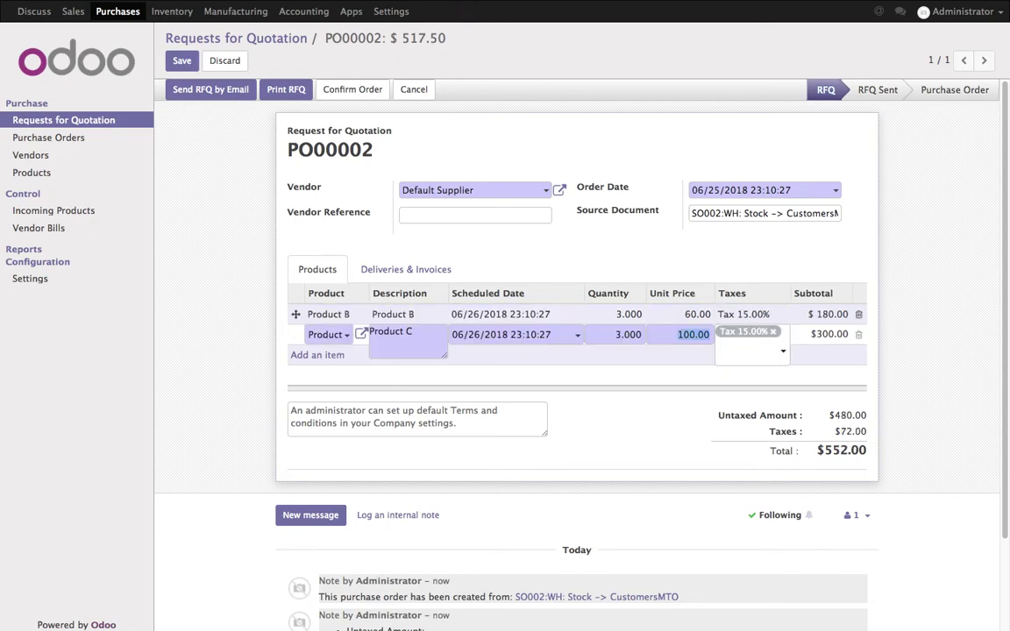
type("120")
left_click(710, 430)
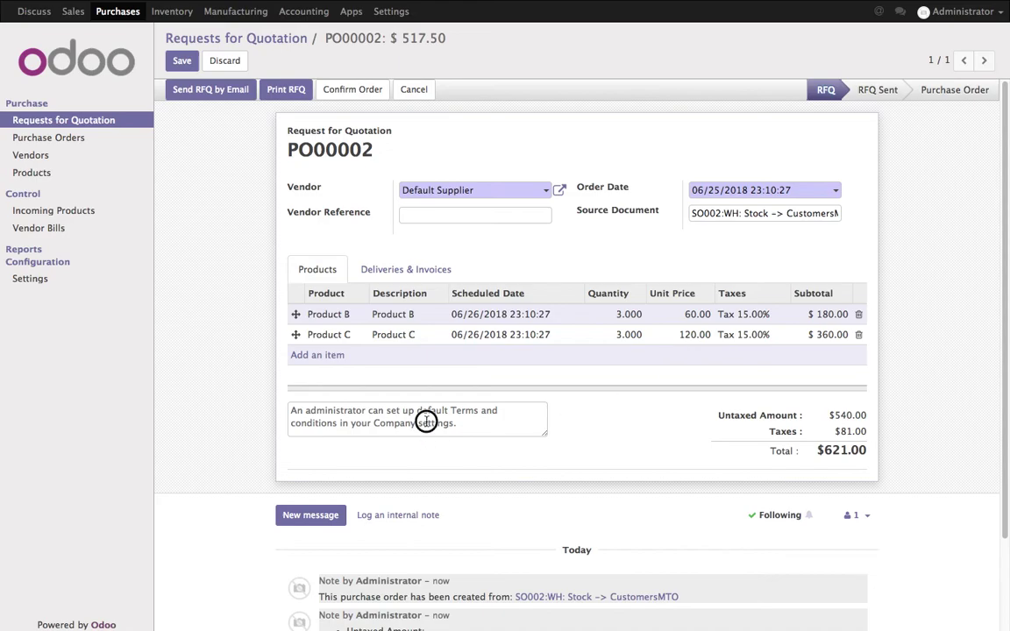
left_click(178, 60)
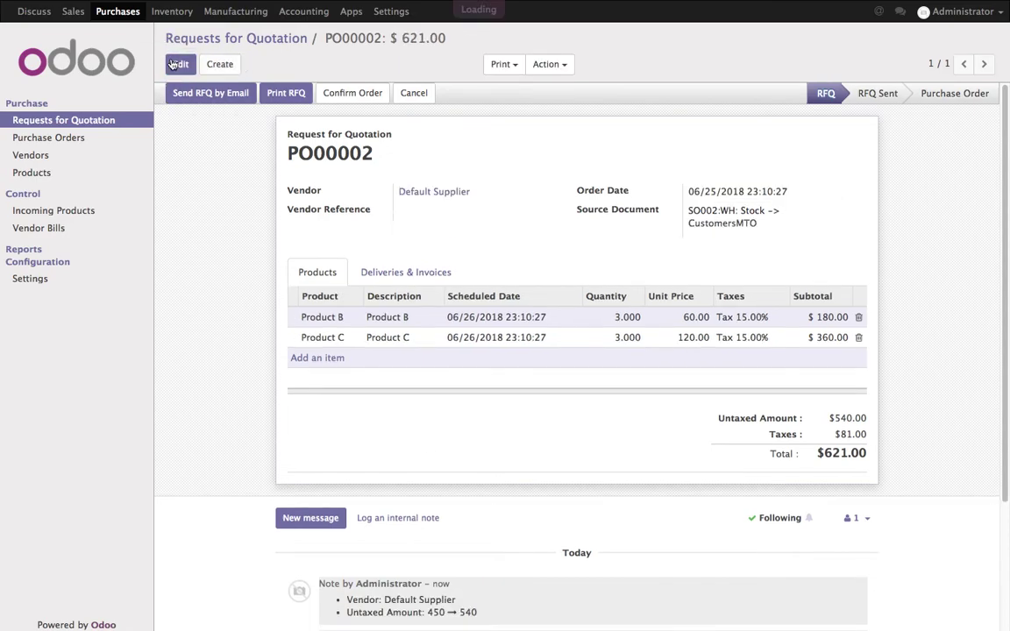
- Confirm purchase order PO00002 and receive all of its Product B and Product C quantities through an immediate transfer
left_click(355, 94)
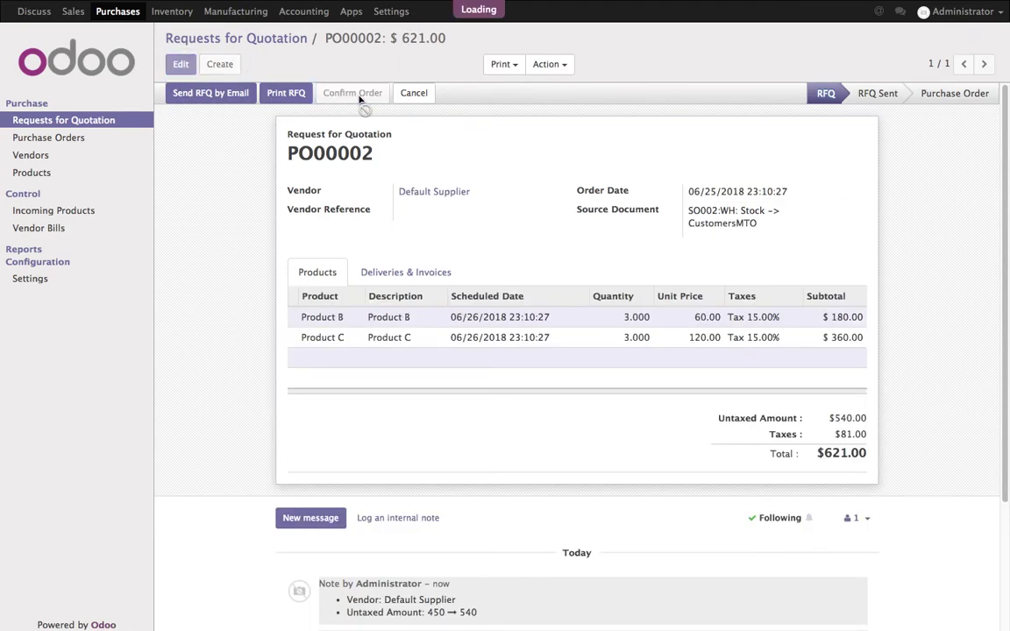
left_click(296, 93)
left_click(189, 93)
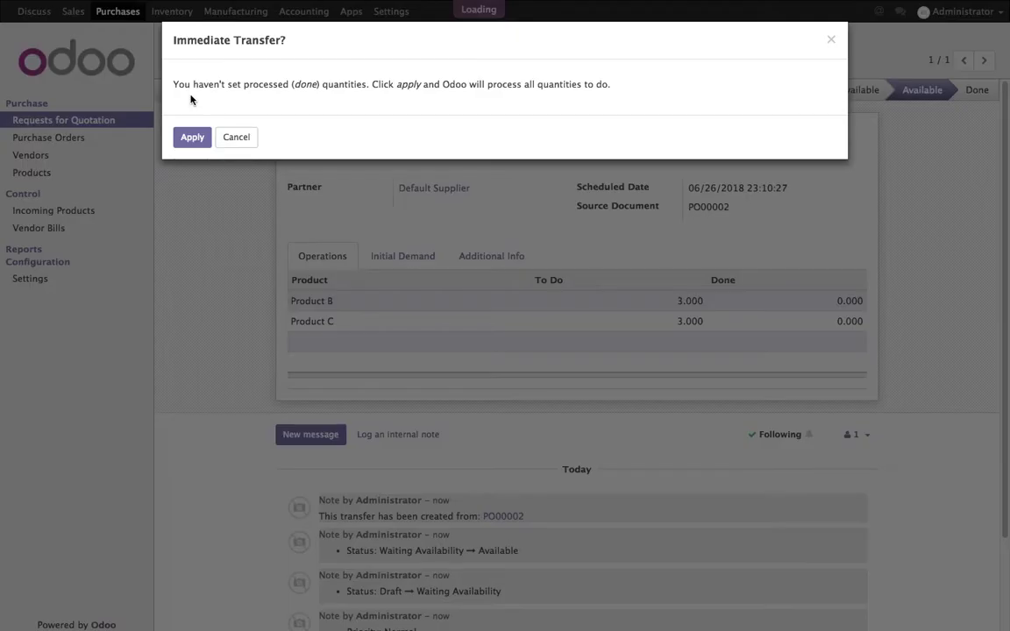
left_click(190, 138)
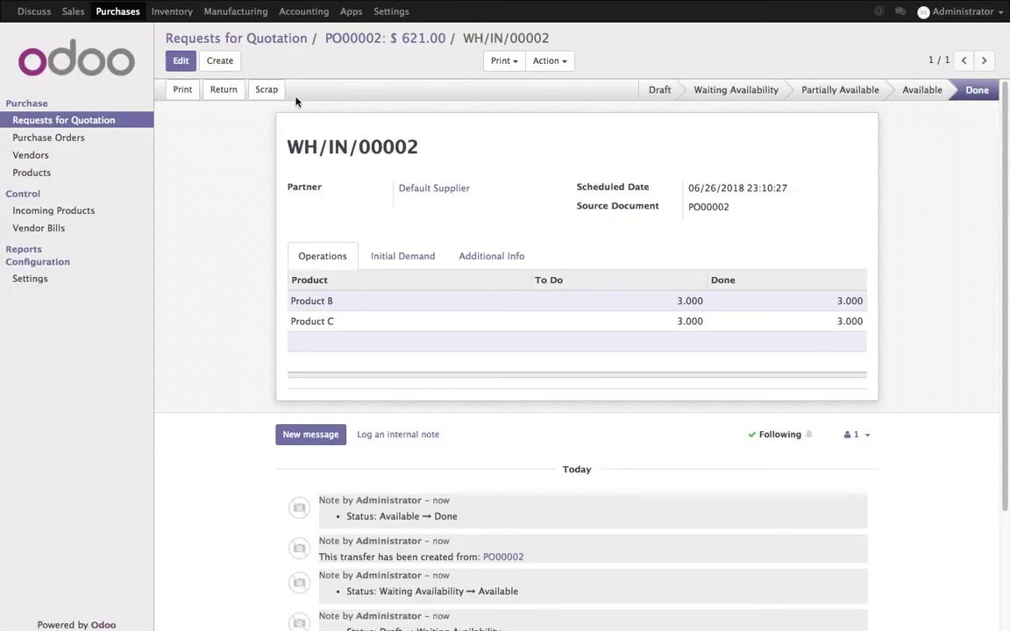
- Review the stock journal entries for receipt WH/IN/00002 and the inventory valuation of Product B and Product C down to their stock lines
left_click(304, 12)
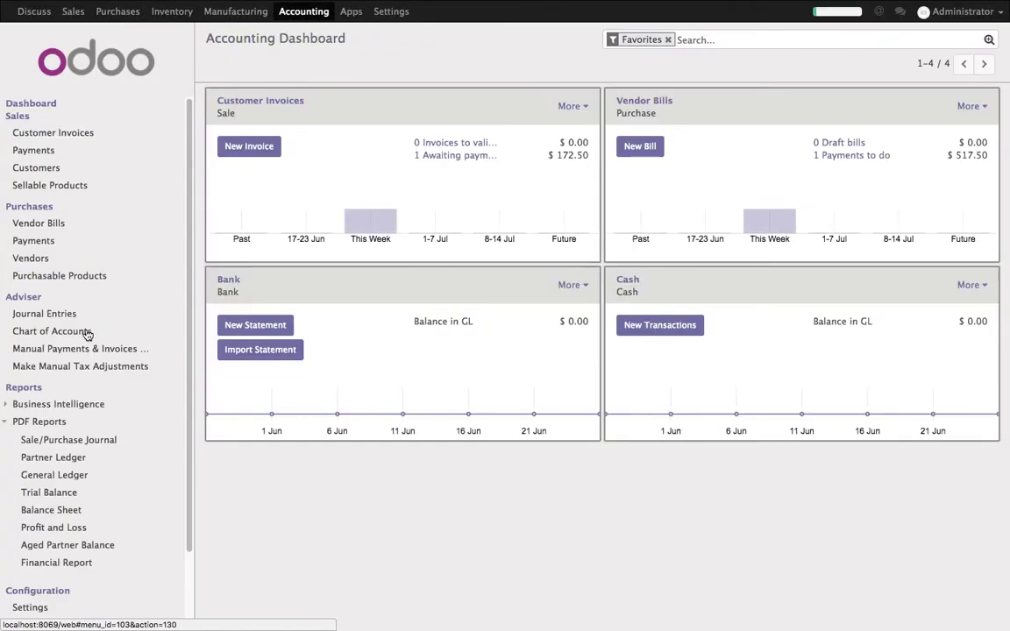
left_click(70, 314)
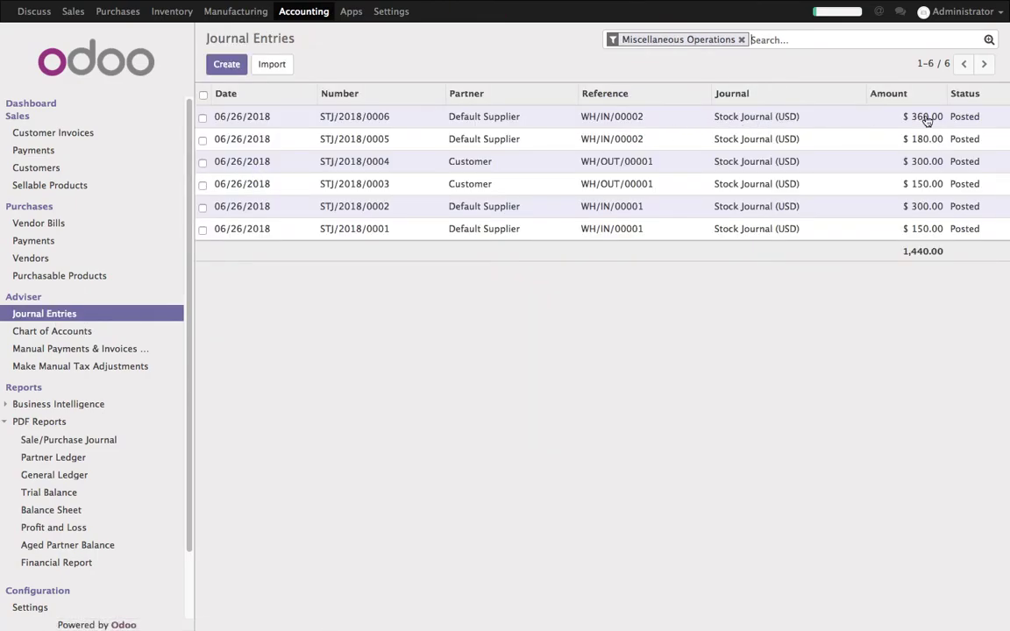
left_click(172, 11)
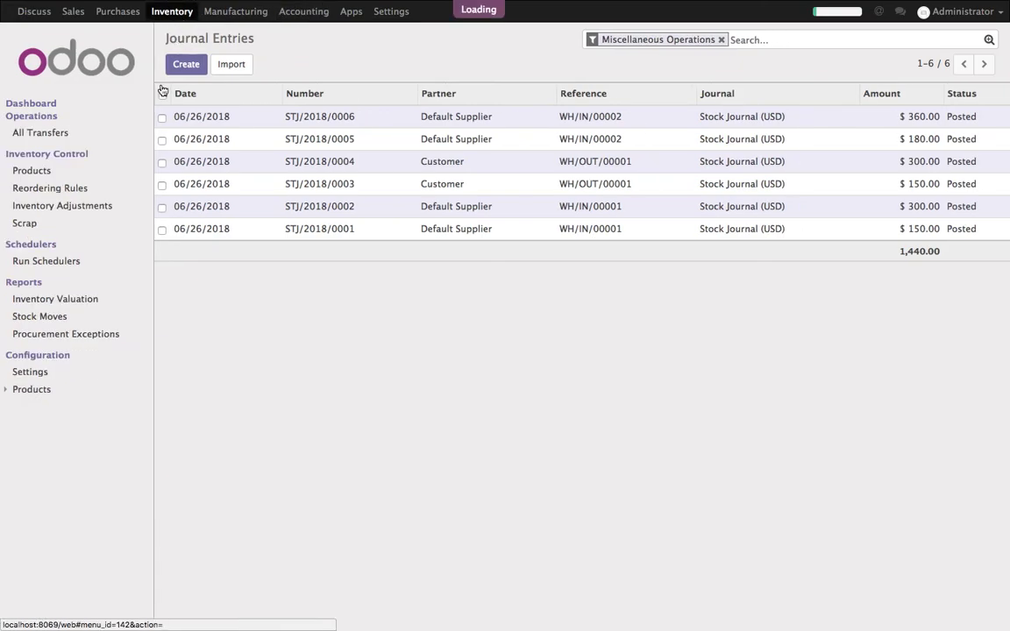
left_click(76, 303)
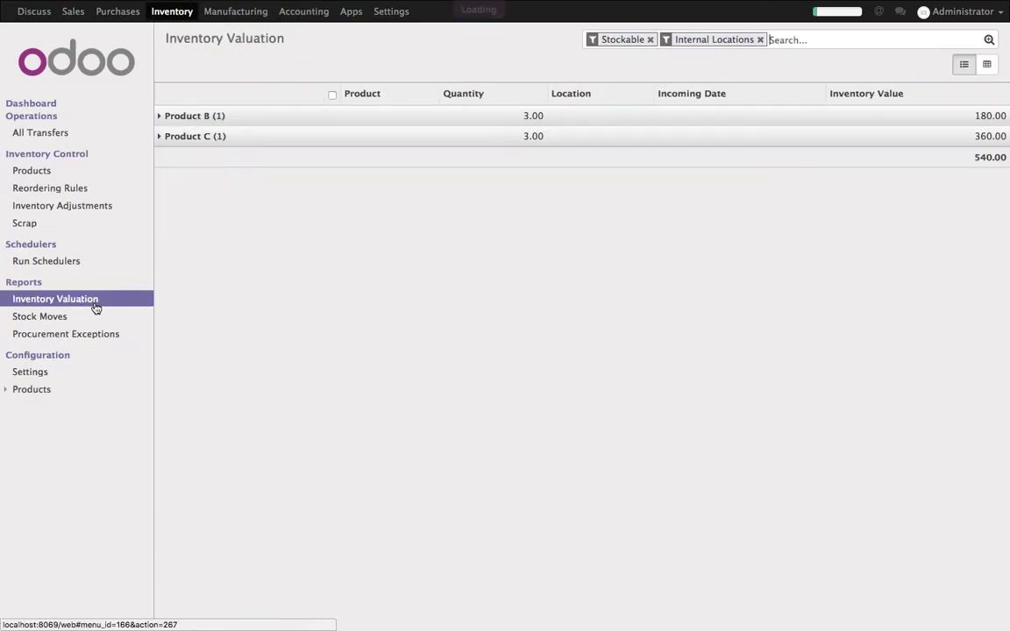
left_click(963, 116)
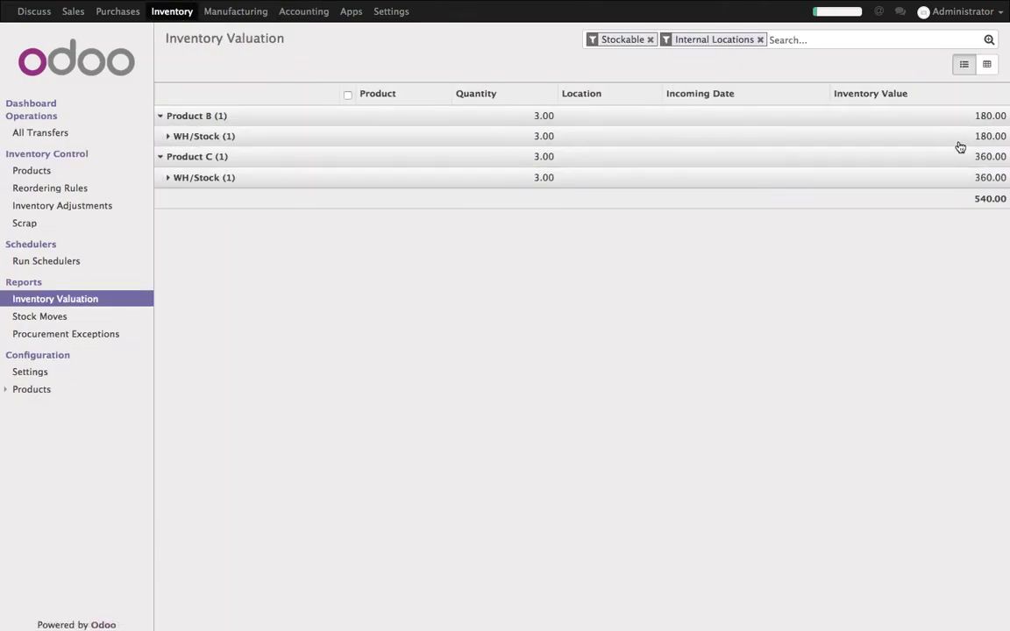
left_click(960, 136)
left_click(857, 199)
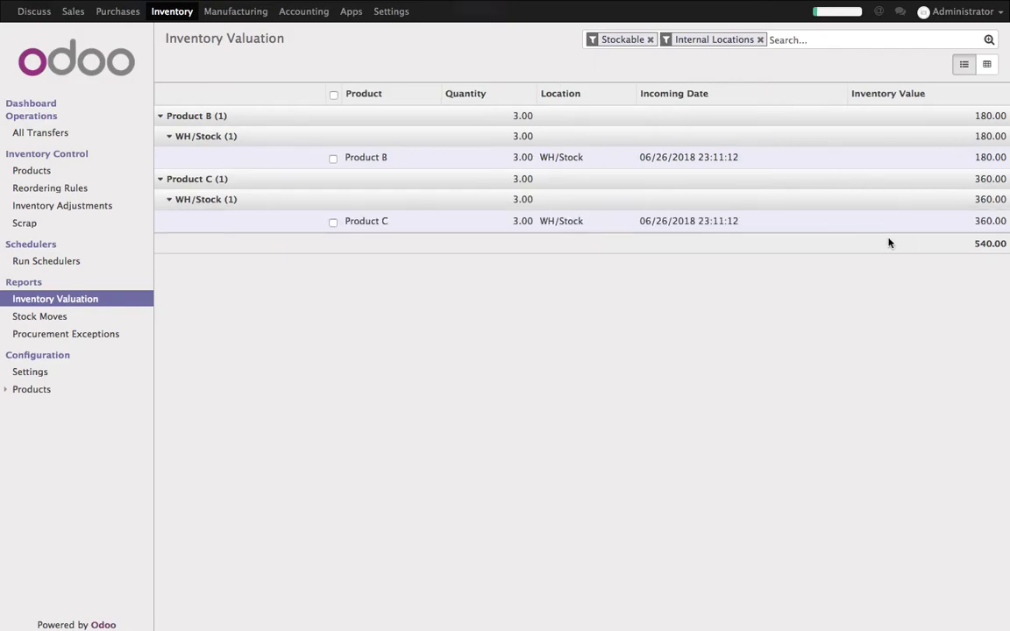
- Create a vendor bill from purchase order PO00002, save it and validate it
left_click(305, 12)
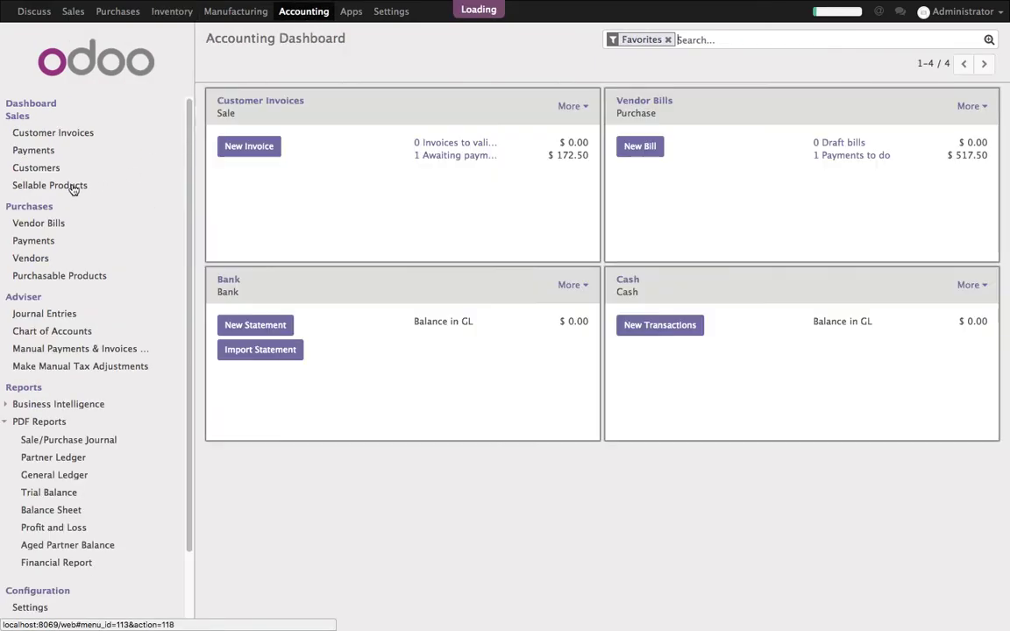
left_click(44, 221)
left_click(225, 63)
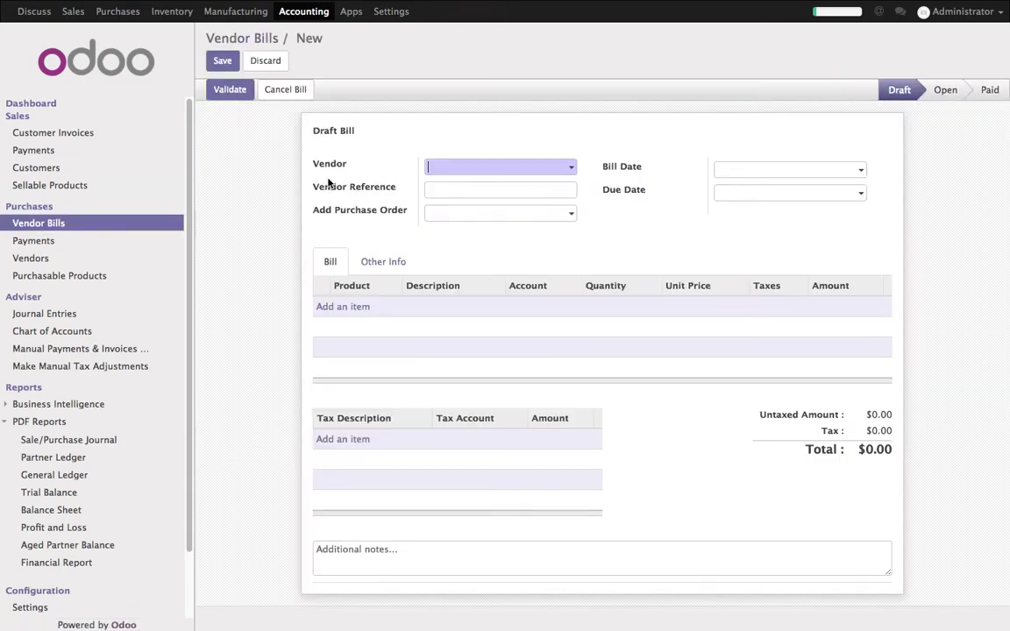
left_click(459, 214)
left_click(466, 241)
left_click(222, 61)
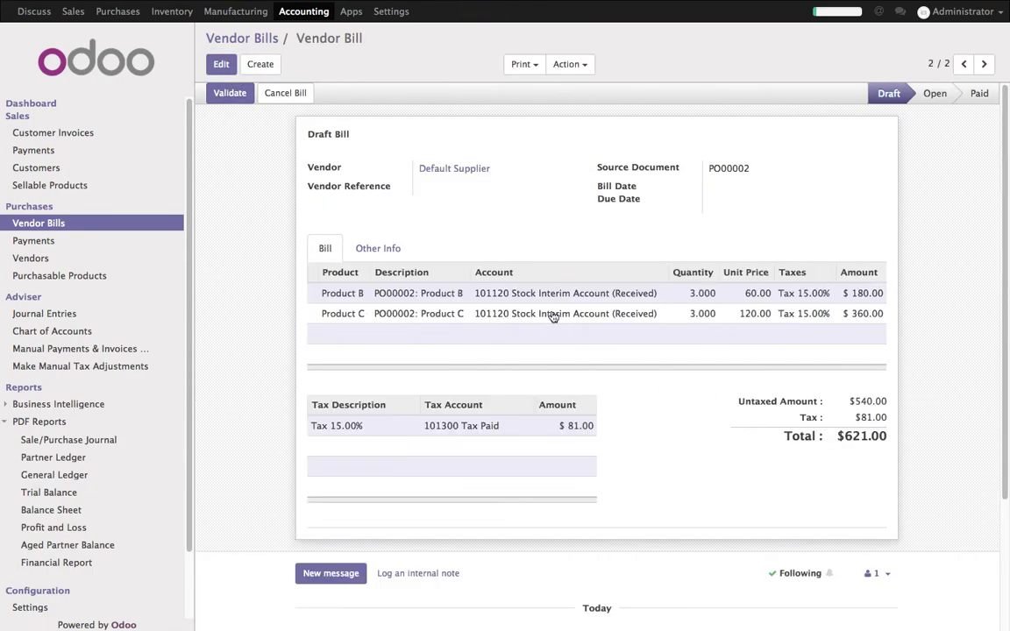
left_click(238, 94)
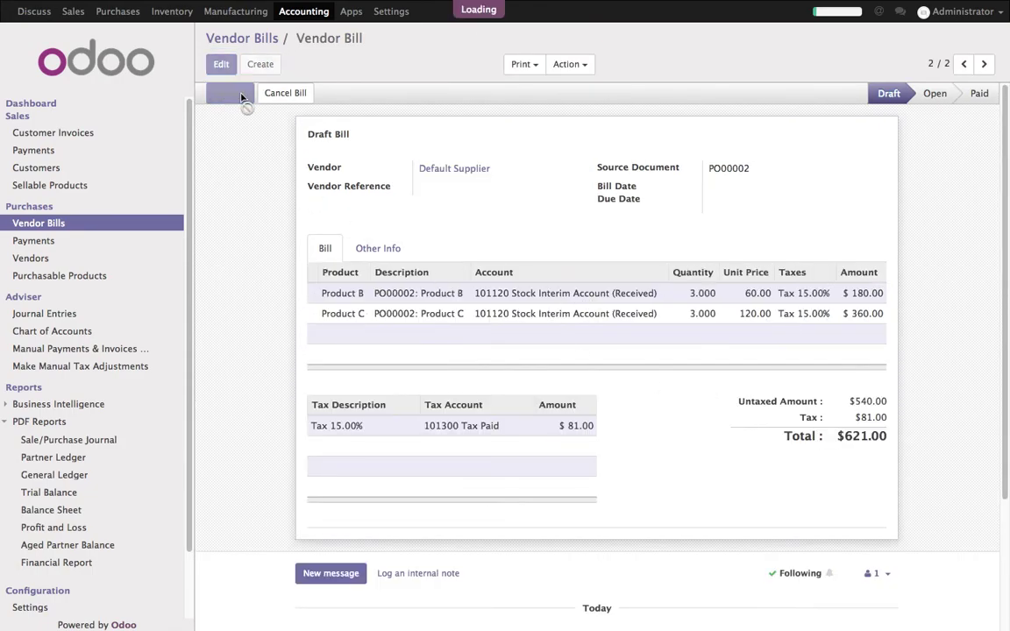
- Print the balance sheet for all posted entries, examine the Stock Valuation Account balance in the PDF, and return to the vendor bill
left_click(63, 512)
left_click(190, 242)
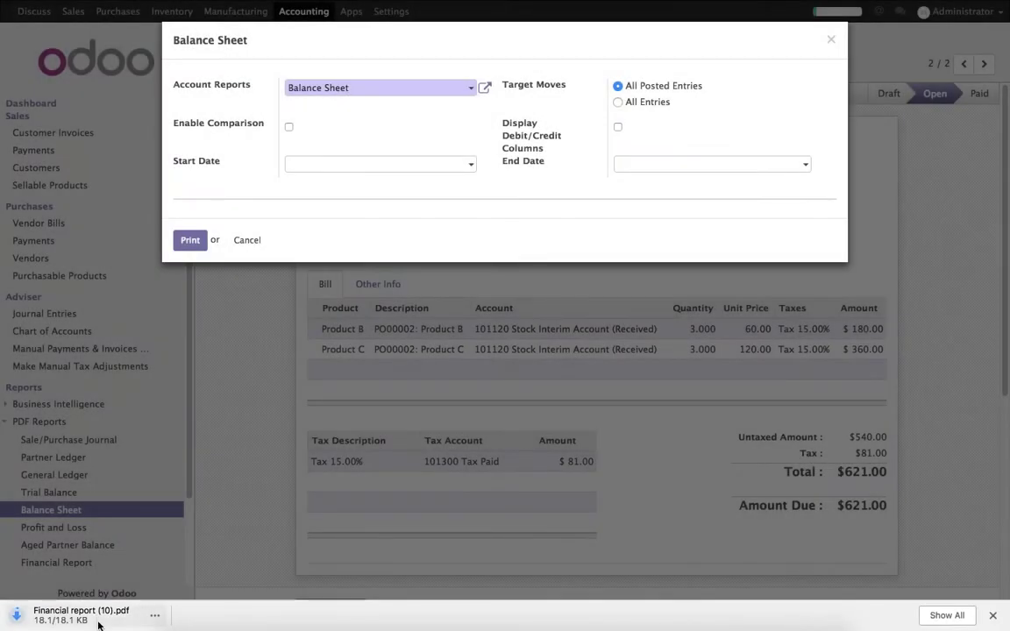
left_click(70, 615)
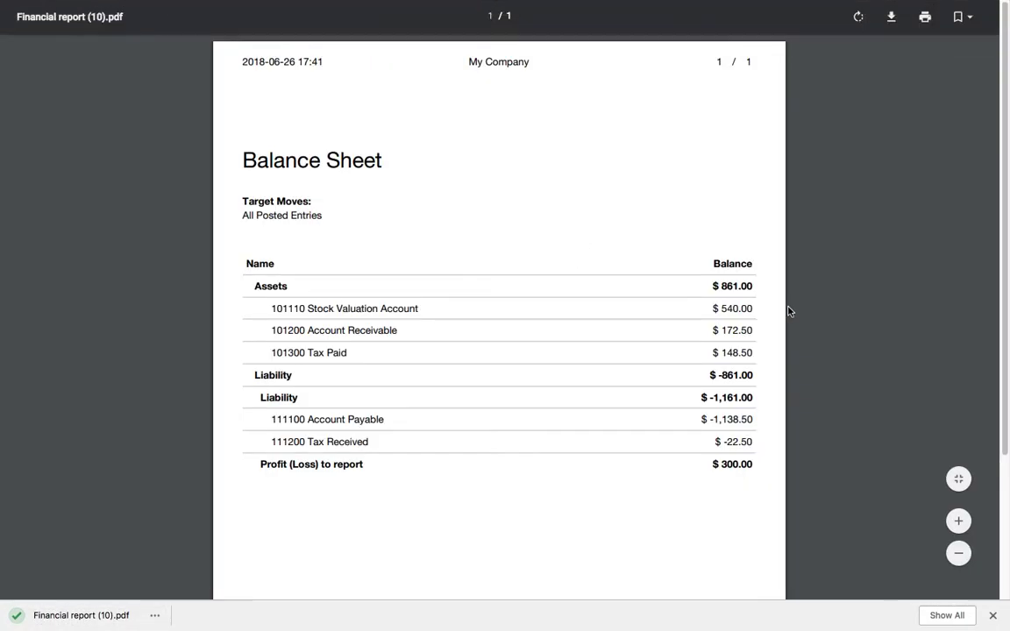
left_click_drag(273, 309, 754, 312)
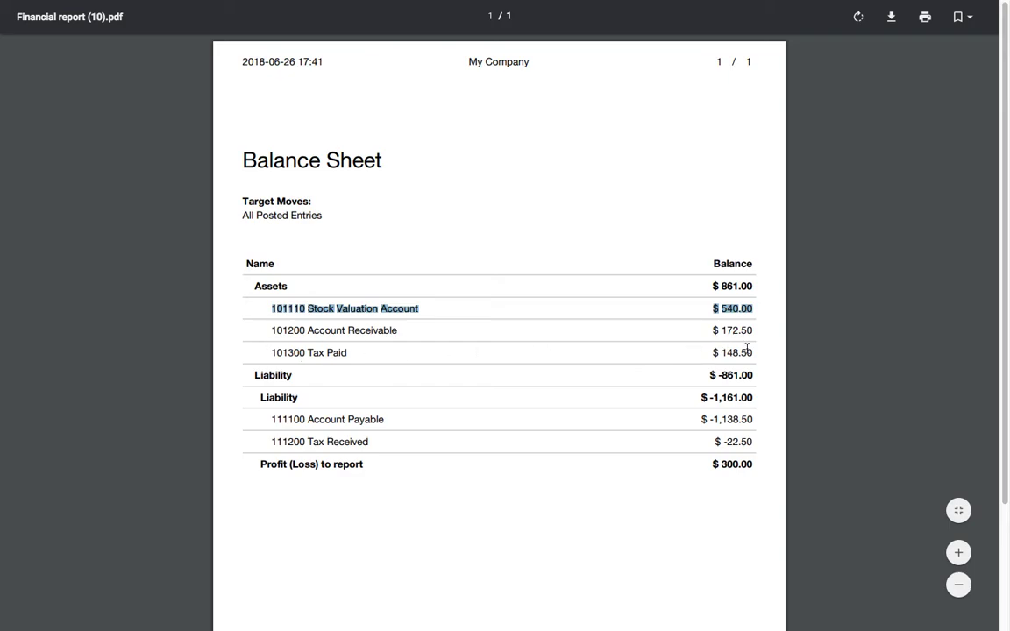
left_click(160, 29)
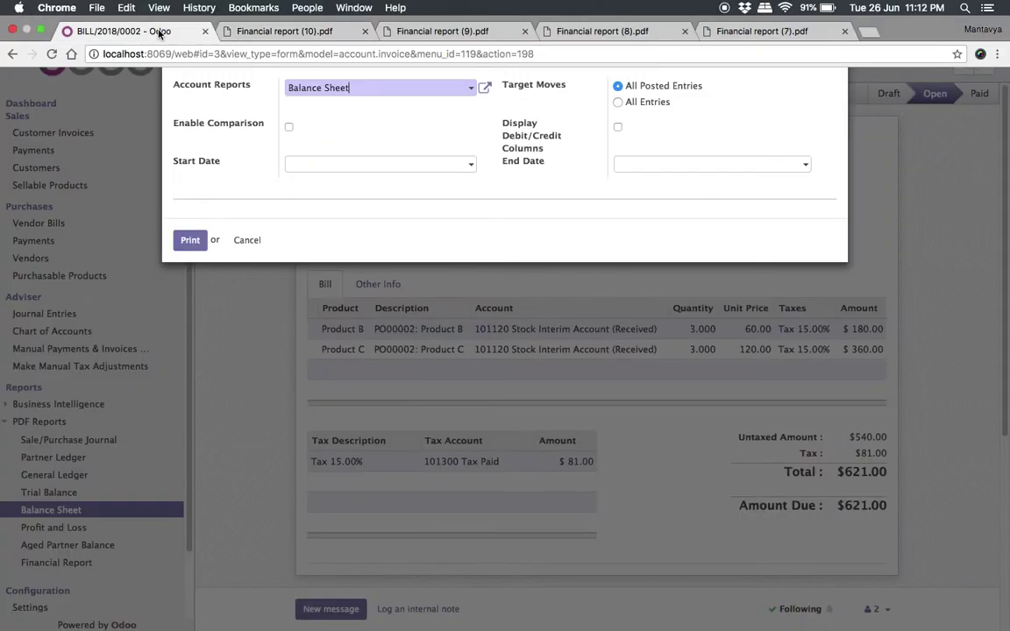
left_click(249, 242)
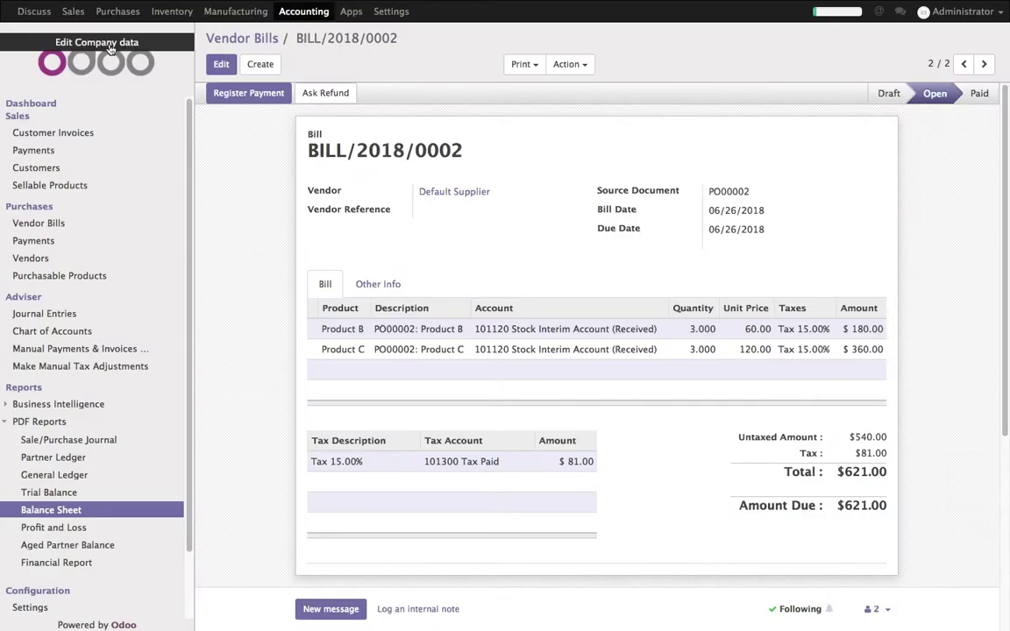
- Check the current cost on the product records of Product B, Product C and Product A
left_click(73, 11)
left_click(86, 154)
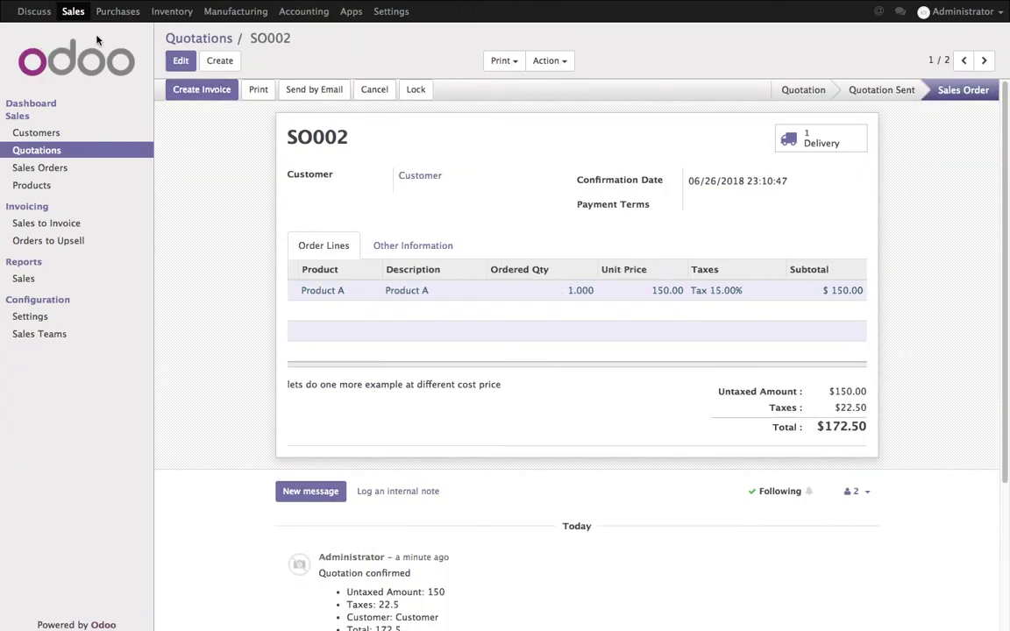
left_click(54, 187)
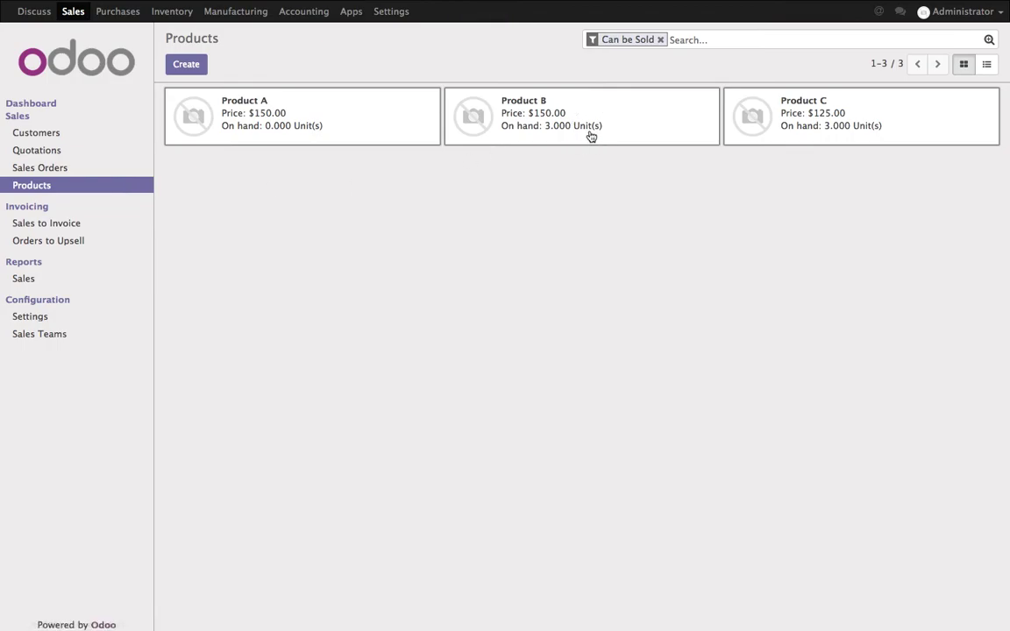
left_click(591, 136)
left_click_drag(700, 283, 766, 286)
left_click(983, 60)
left_click(191, 38)
left_click(360, 137)
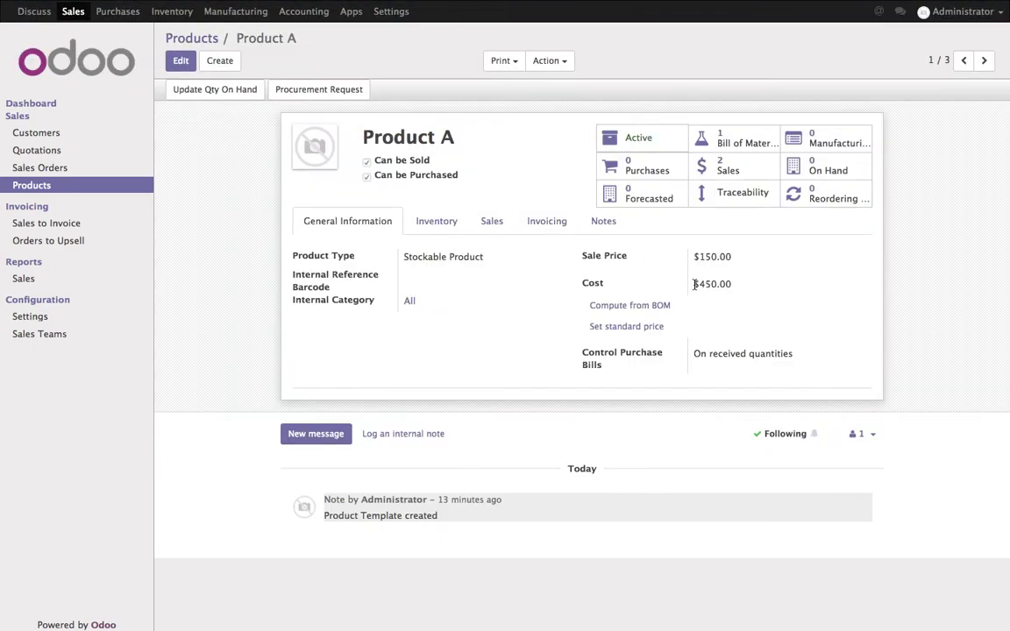
left_click_drag(699, 286, 731, 285)
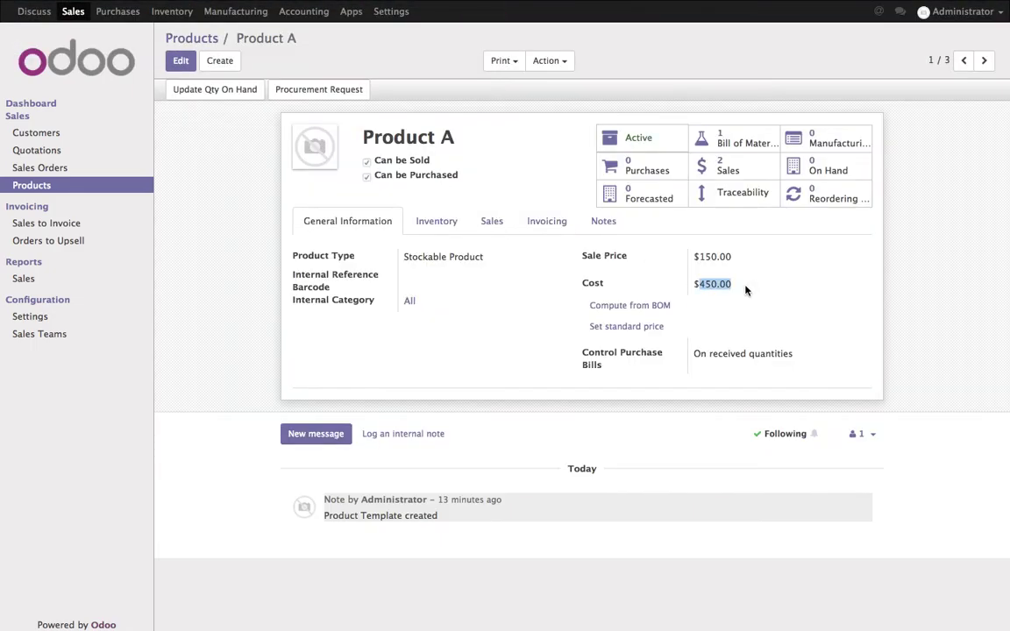
- Open the delivery of sales order SO002 and deliver all Product B and Product C quantities through an immediate transfer
left_click(53, 153)
left_click(211, 112)
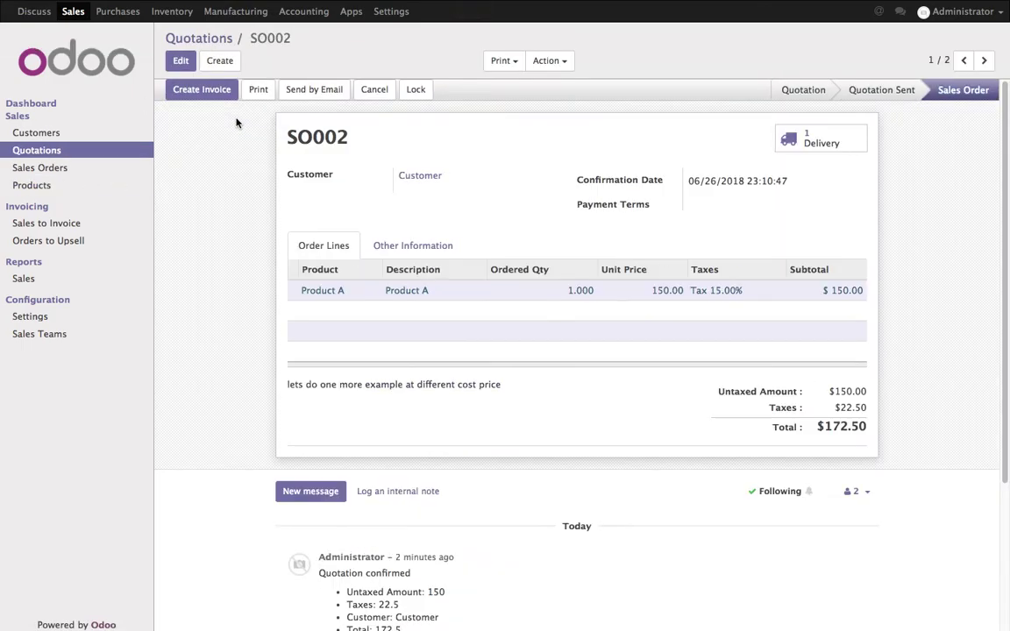
left_click(806, 133)
left_click(187, 90)
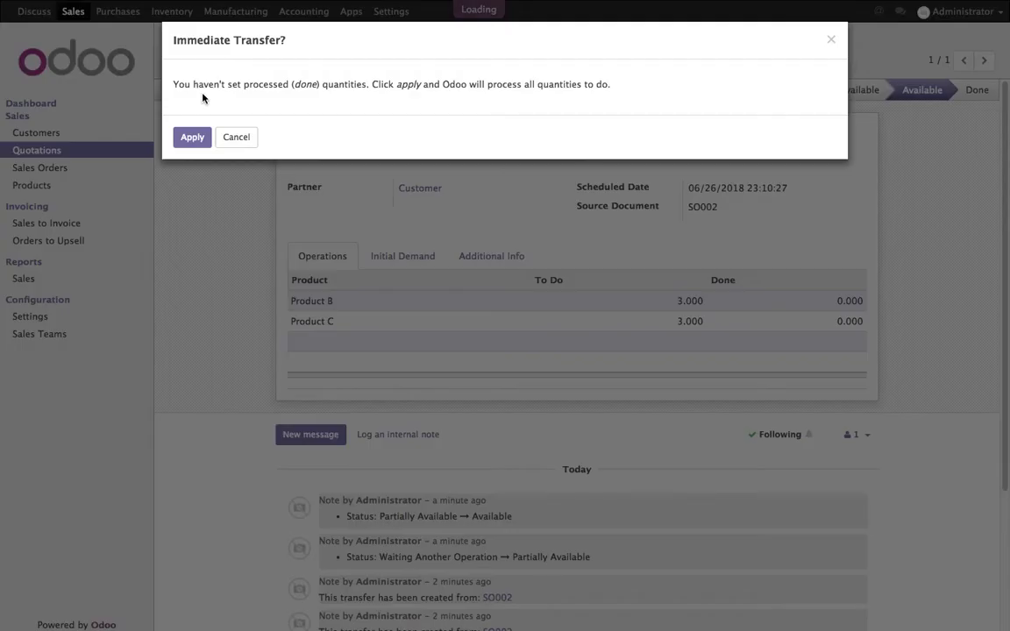
left_click(192, 137)
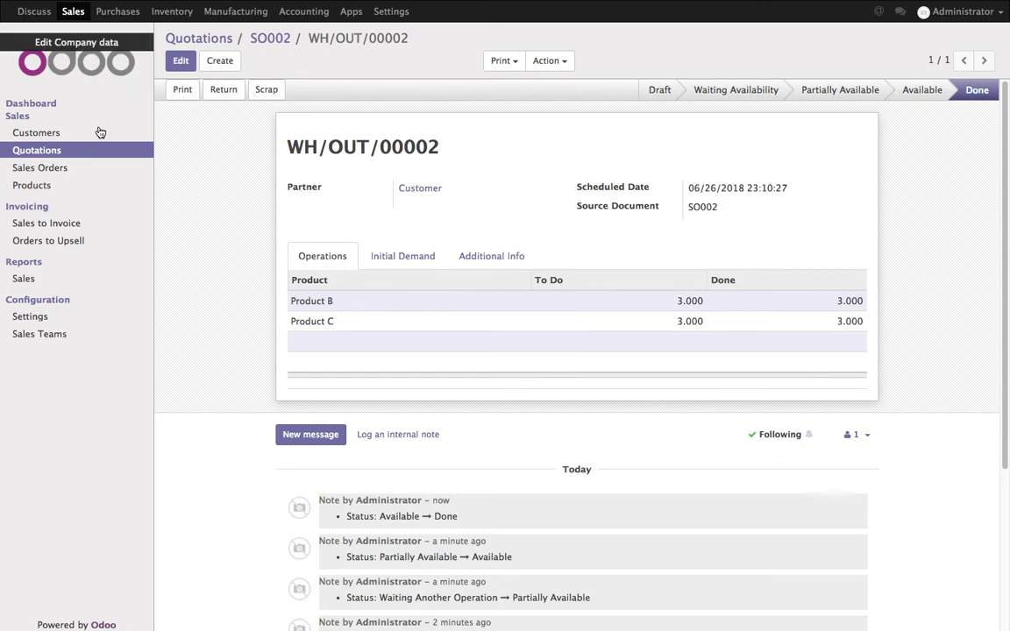
- Check the cost of Product C and Product B after the delivery, and return to the product list
left_click(54, 185)
left_click(837, 114)
left_click_drag(699, 283, 761, 282)
left_click(962, 61)
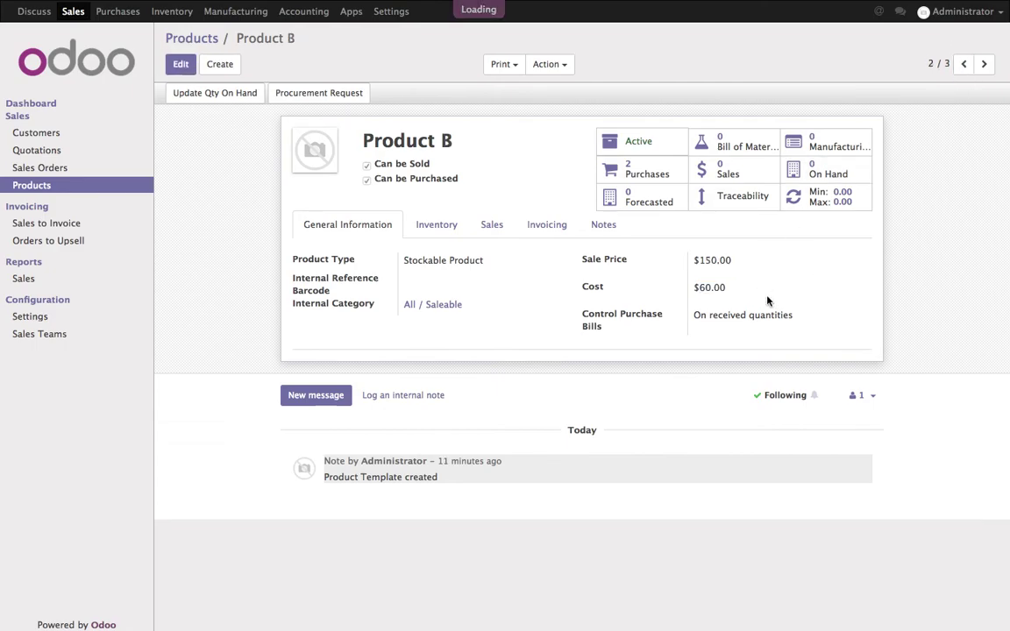
left_click_drag(699, 288, 756, 296)
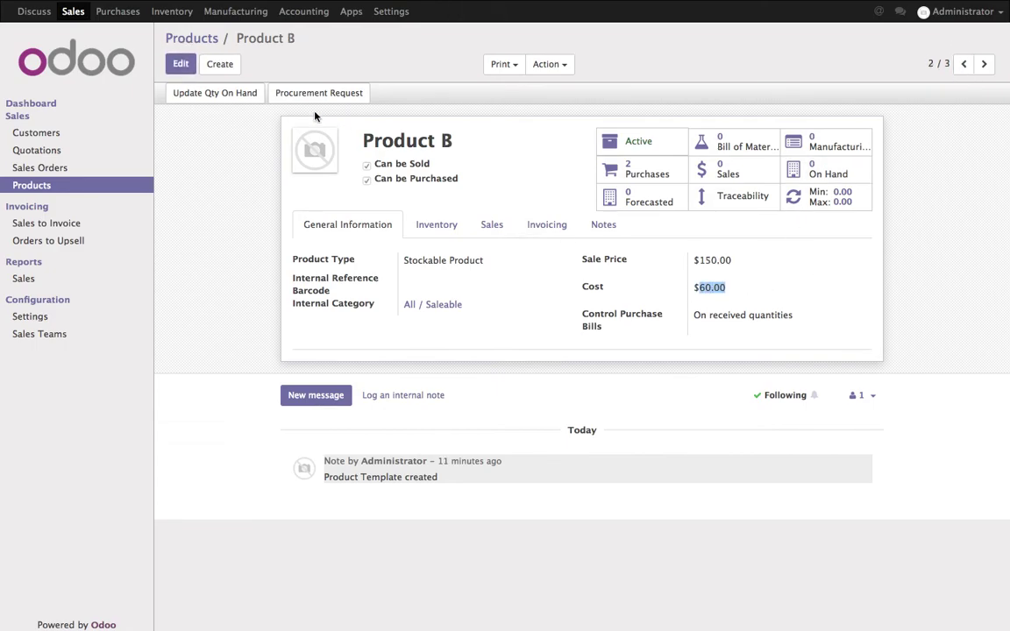
left_click(191, 39)
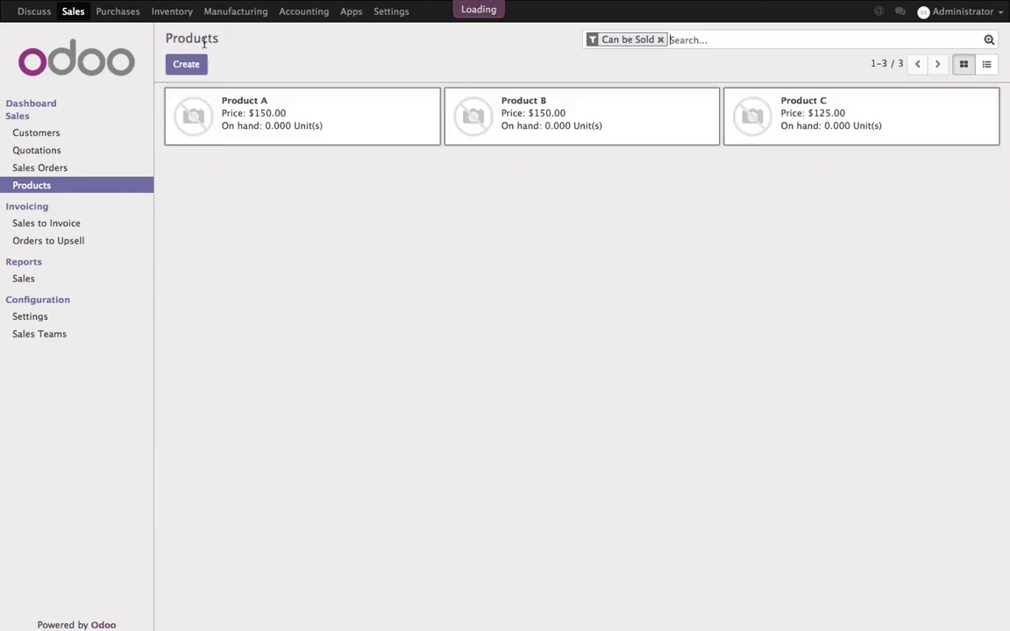
- Compute Product A's cost from its bill of materials and apply it with 220000 Expenses as the counter-part account
left_click(315, 117)
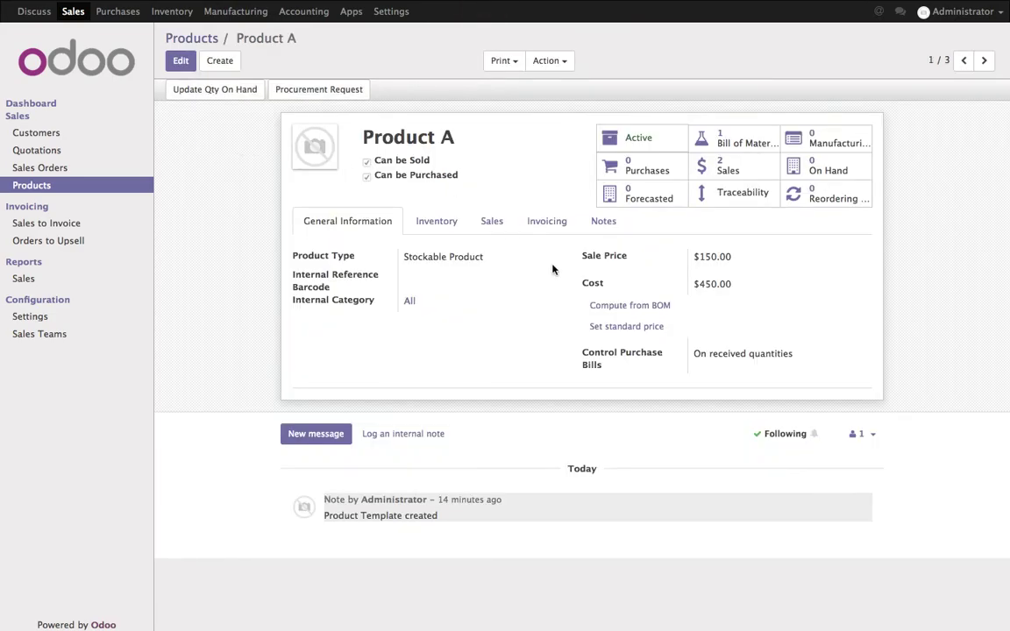
left_click(621, 314)
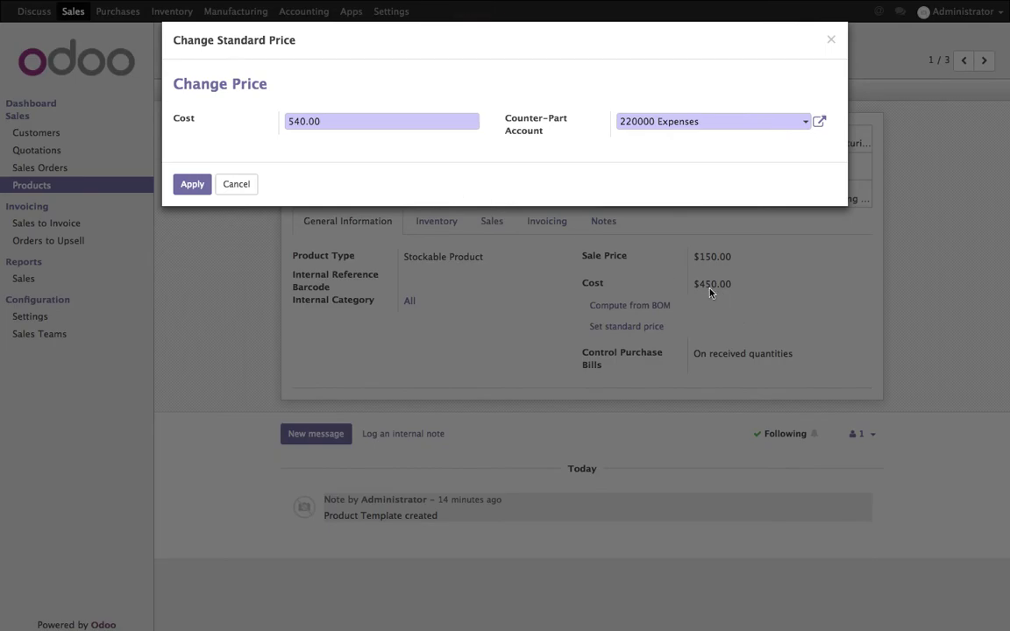
left_click(194, 185)
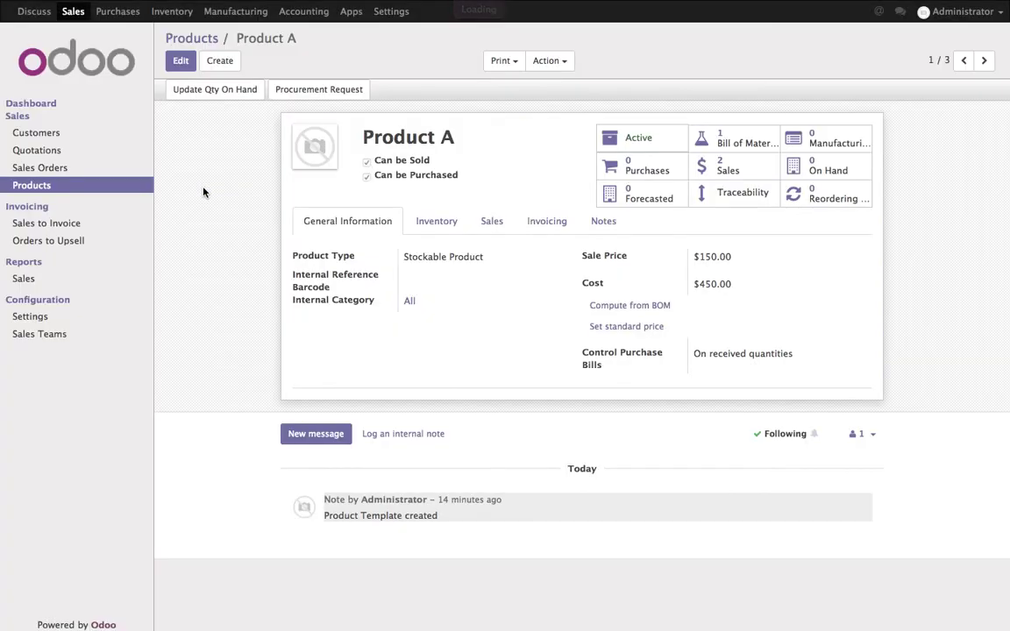
- Log an internal note on Product A: "we compute the cost price for A based on the cost of B and C used in the last MRP order"
left_click(403, 433)
type("w")
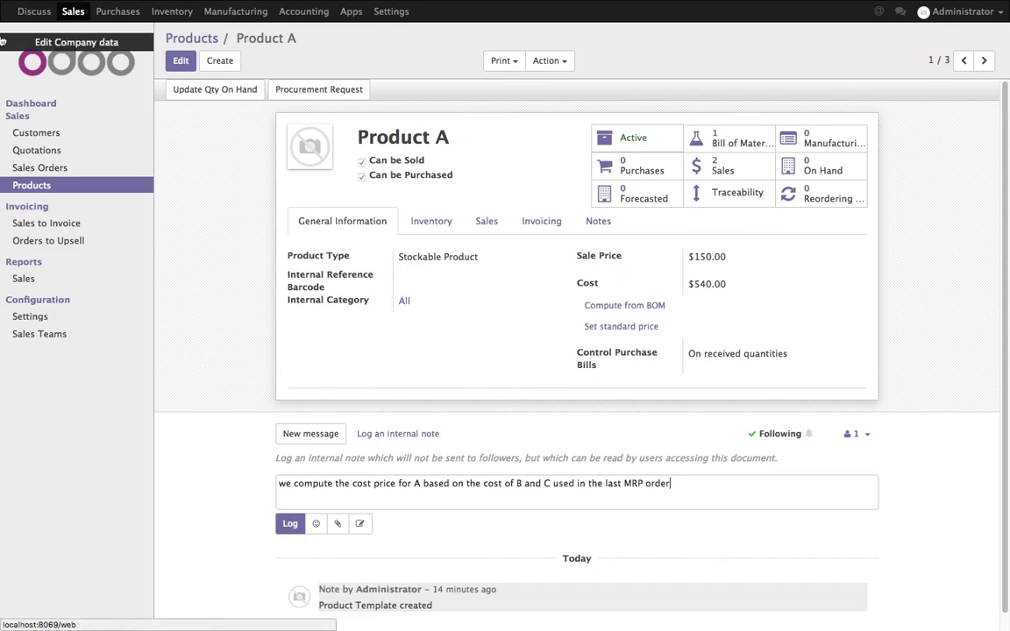
key("ctrl+Return")
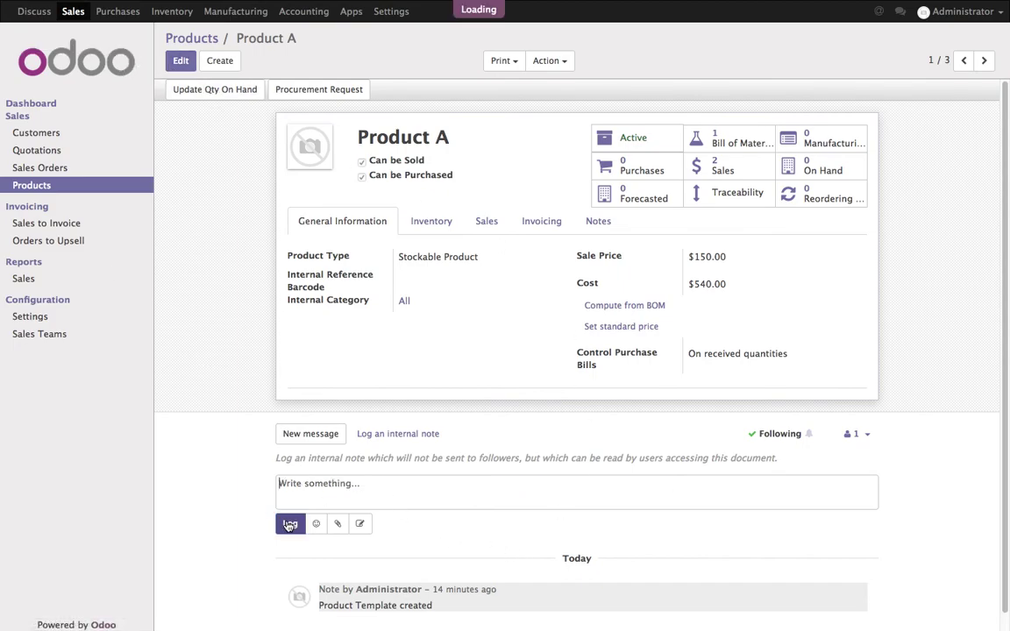
- Create the customer invoice for sales order SO002 and validate it
left_click(41, 147)
left_click(175, 122)
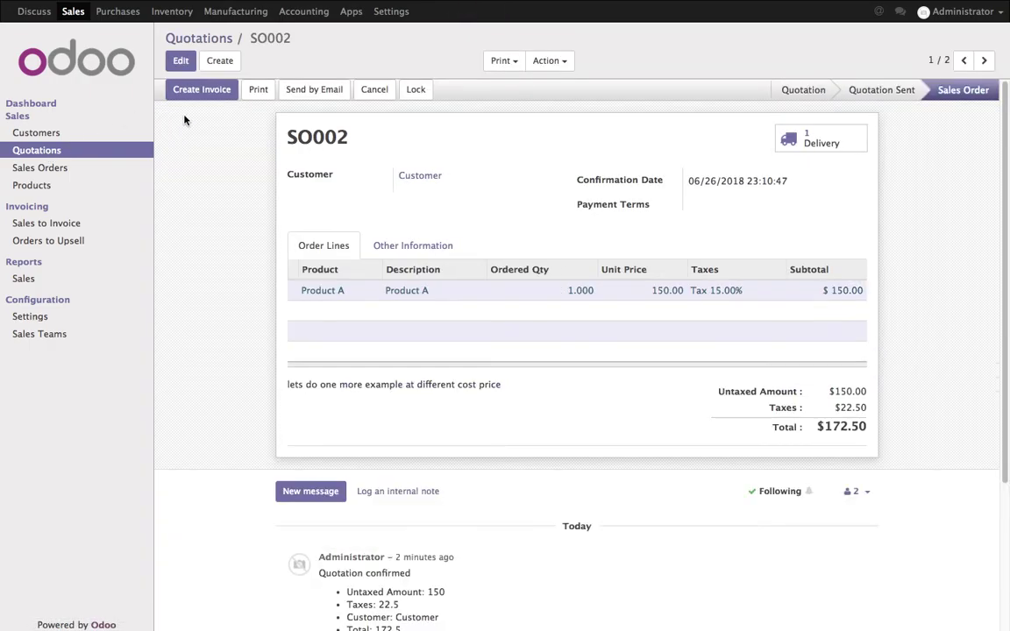
left_click(195, 89)
left_click(232, 222)
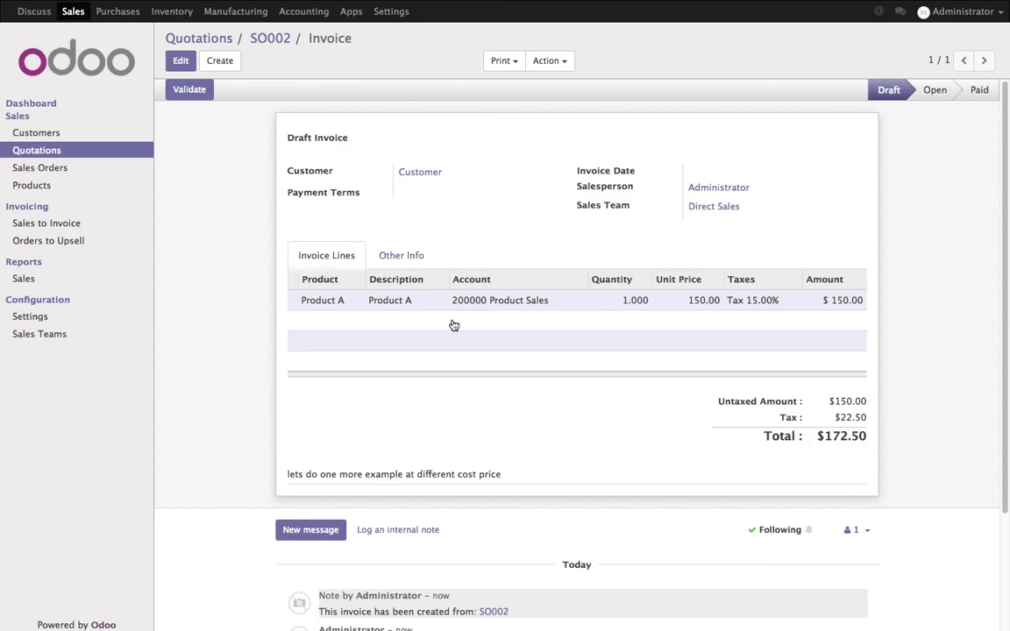
left_click(186, 90)
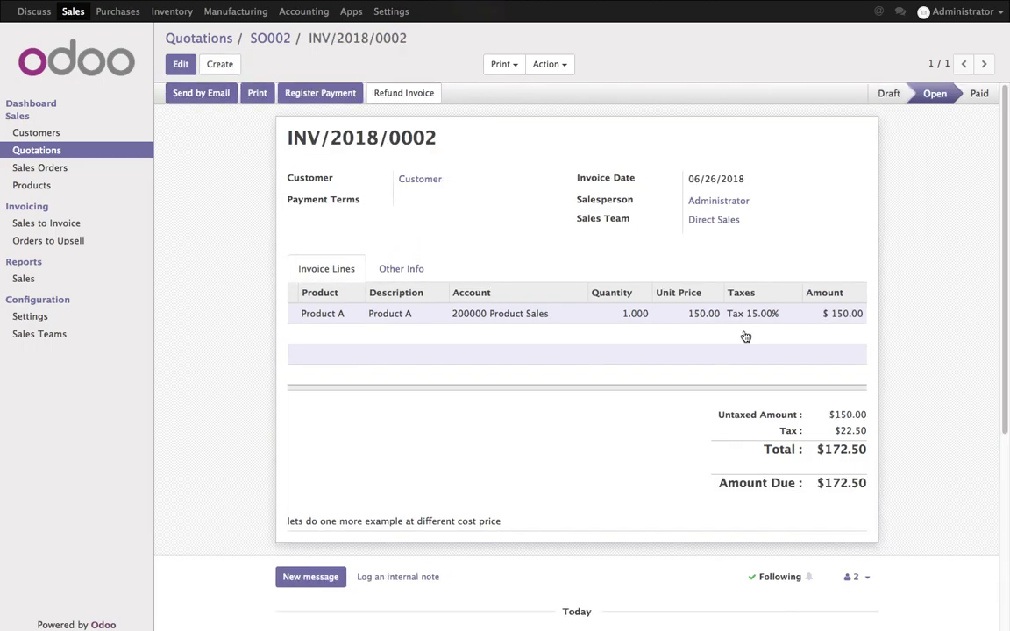
- Open the journal entry linked to the validated SO002 invoice and examine its journal items
left_click(433, 275)
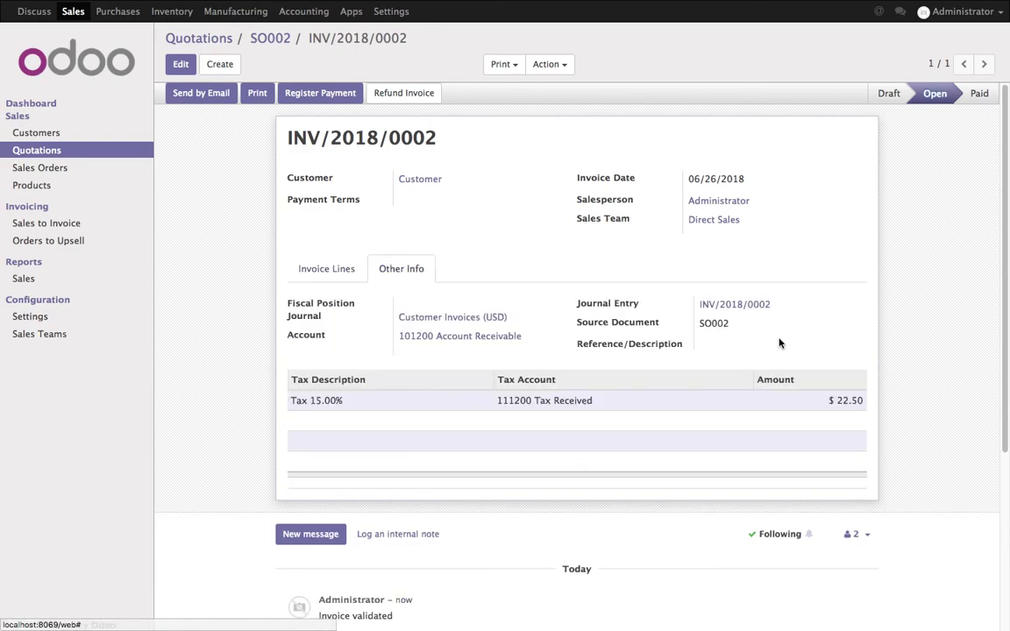
left_click(757, 313)
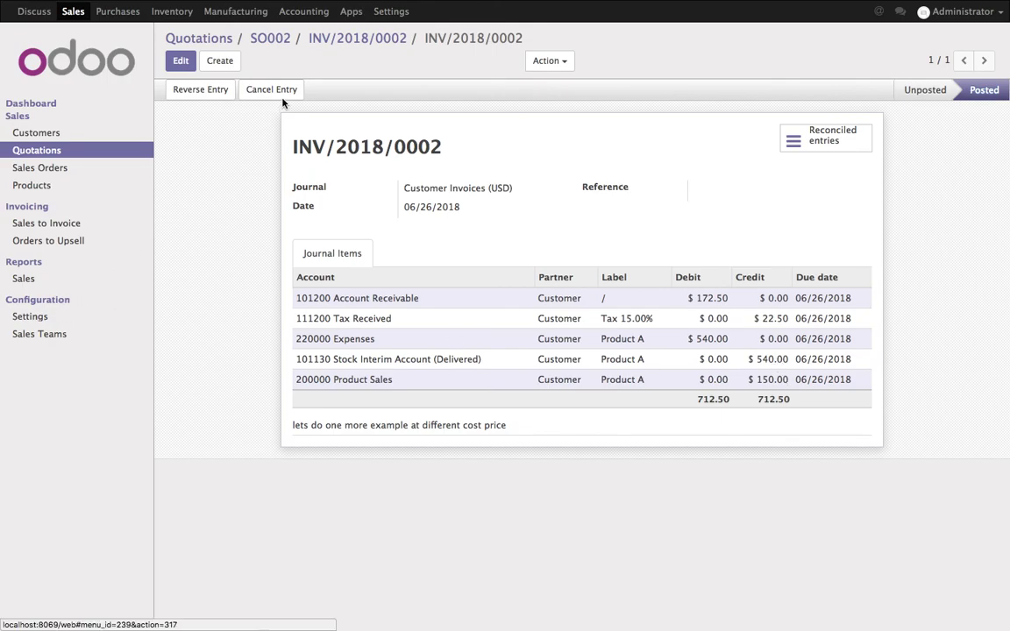
- Generate the Profit and Loss PDF report for all posted entries in Accounting and examine its income and expense balances
left_click(303, 11)
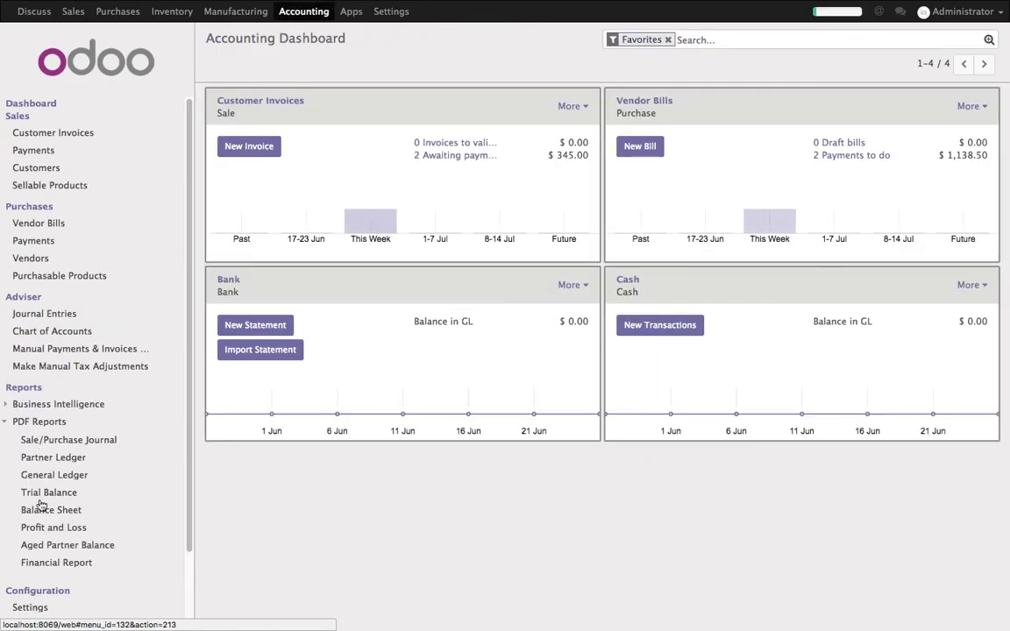
left_click(40, 524)
left_click(186, 247)
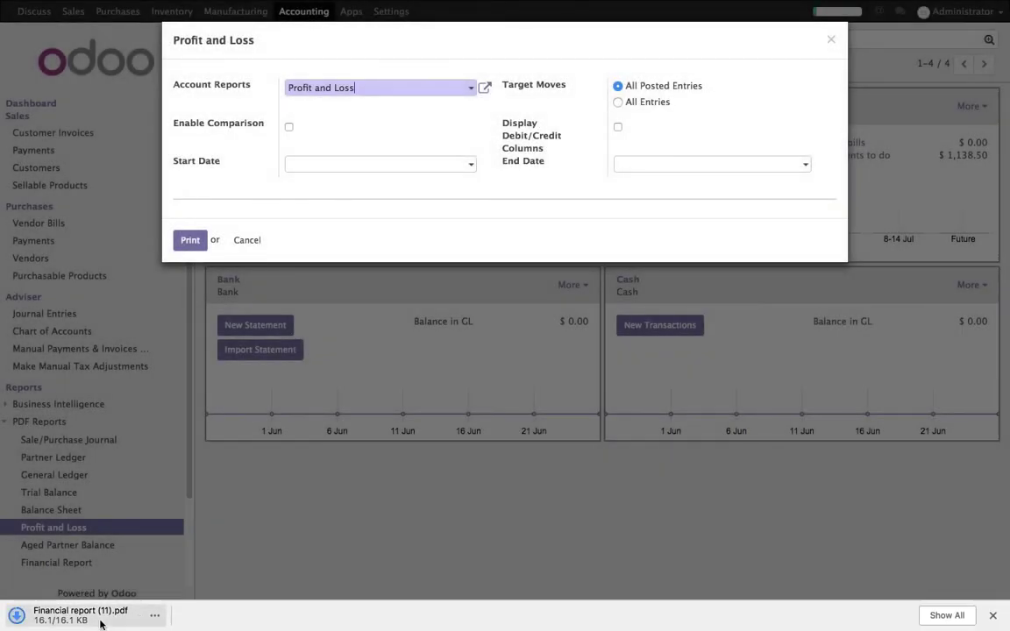
left_click(88, 616)
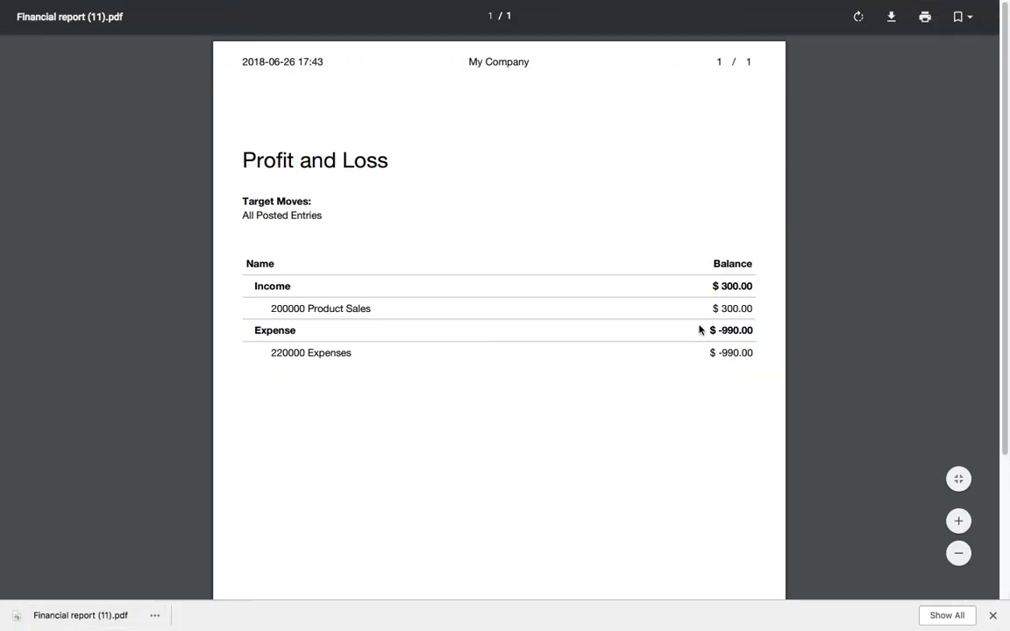
left_click_drag(723, 353, 758, 348)
left_click(123, 32)
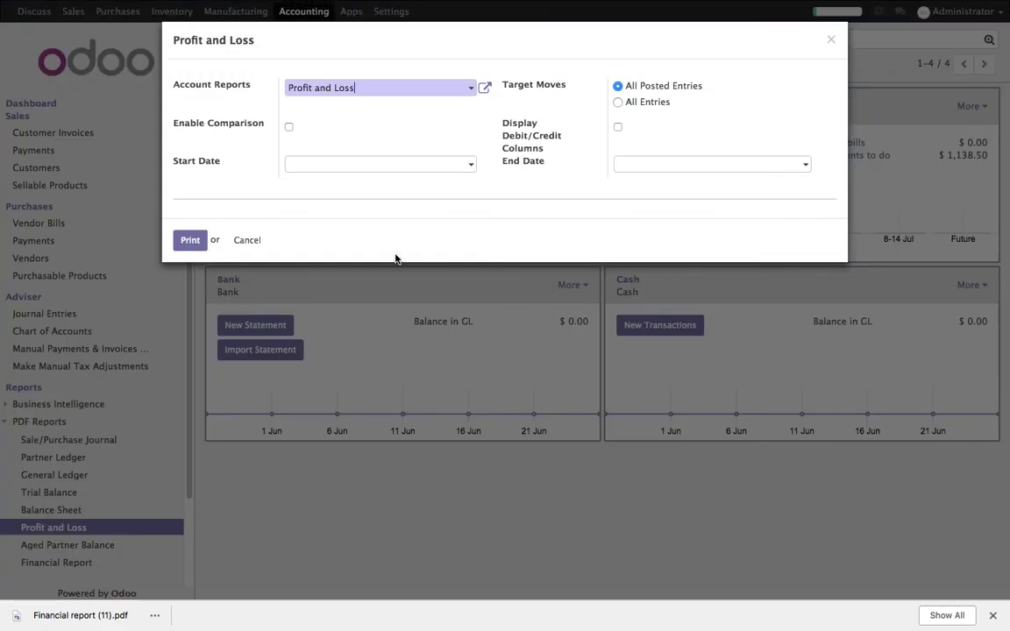
- Generate the Balance Sheet PDF report for all posted entries and examine the account receivable and tax paid balances
left_click(391, 93)
left_click(372, 126)
left_click(189, 241)
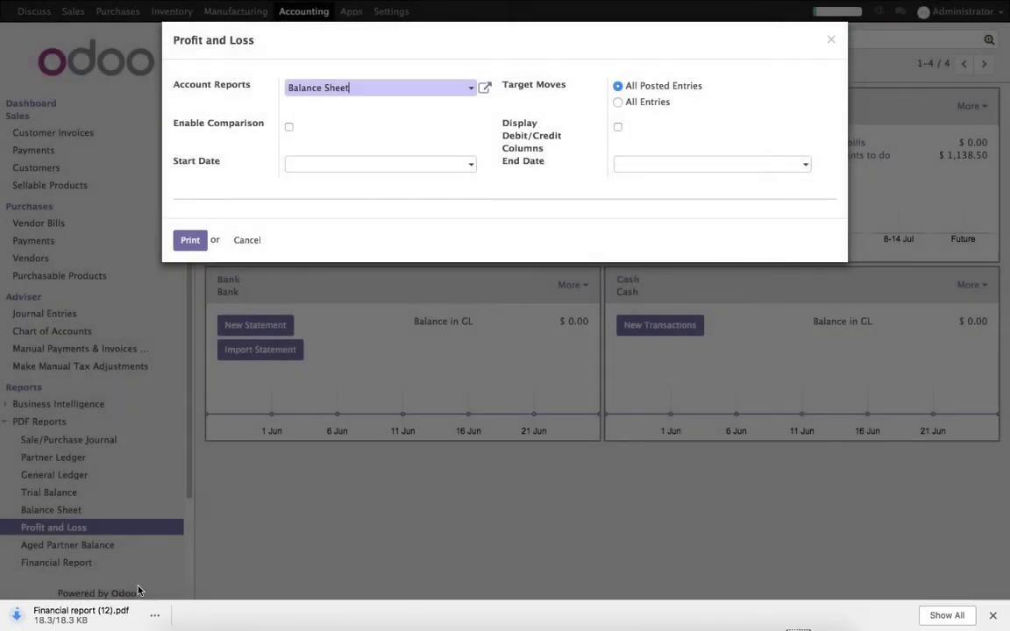
left_click(107, 624)
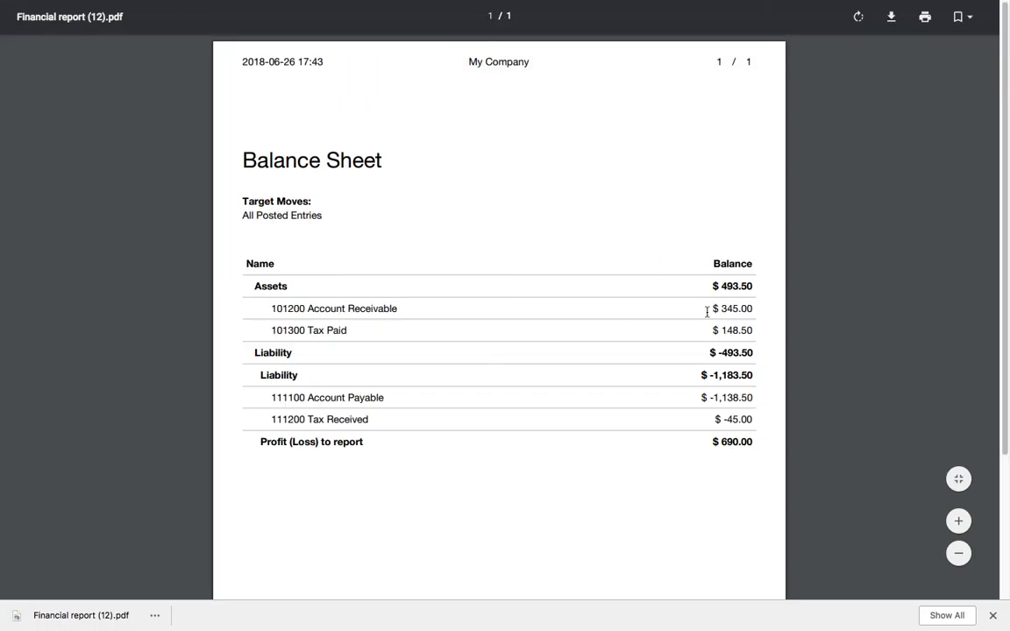
left_click_drag(721, 309, 747, 334)
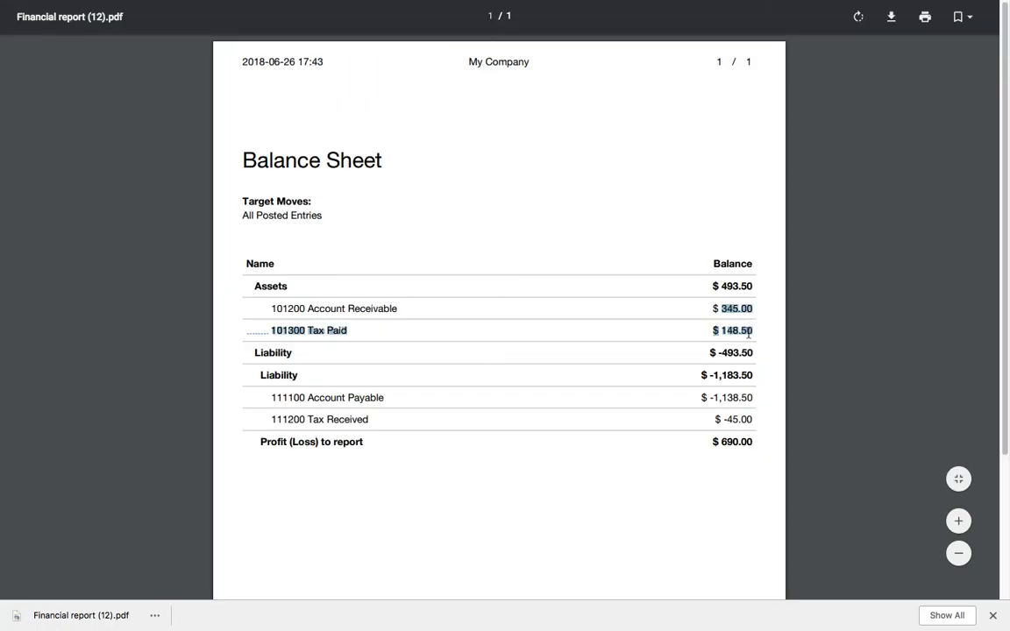